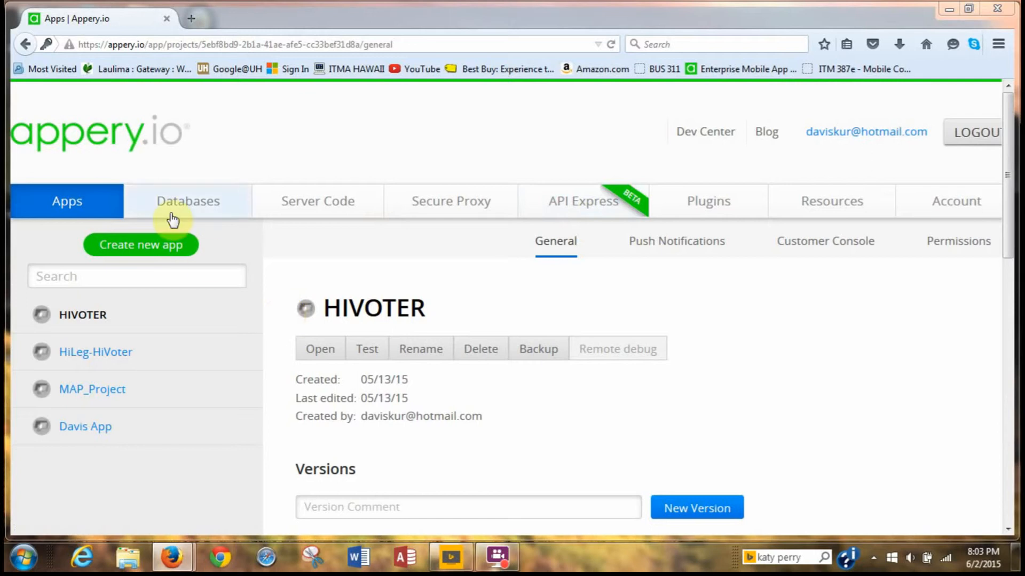
Create a new jQuery Mobile App project named WeatherApp.
{"action": "left_click", "coordinate": [152, 251]}
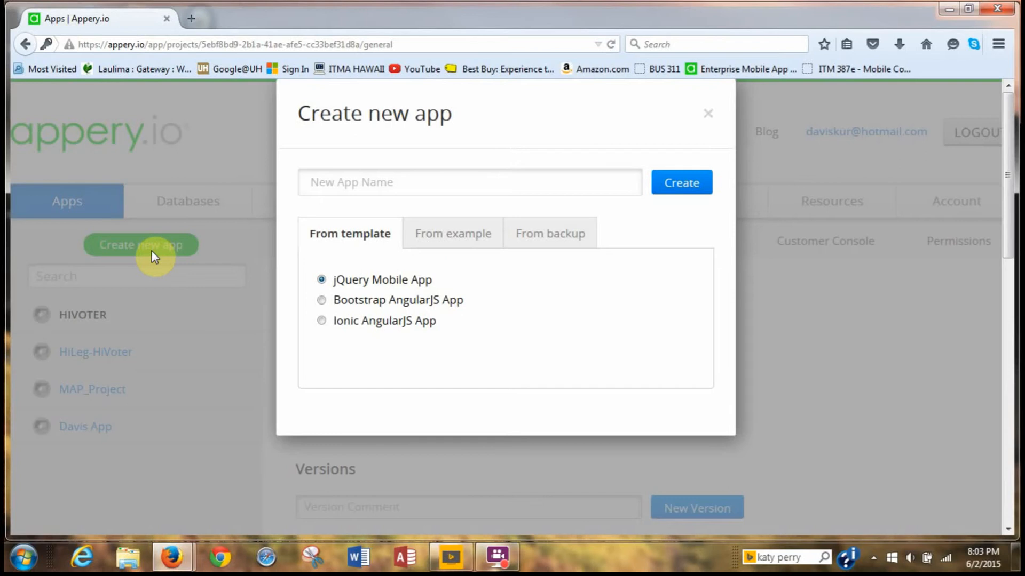
{"action": "left_click", "coordinate": [342, 181]}
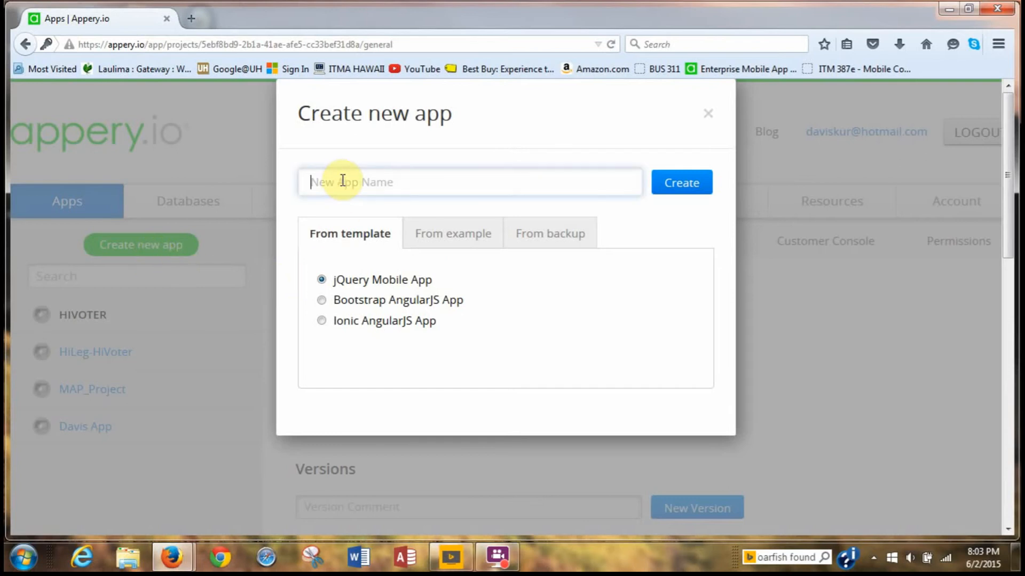
{"action": "type", "text": "W"}
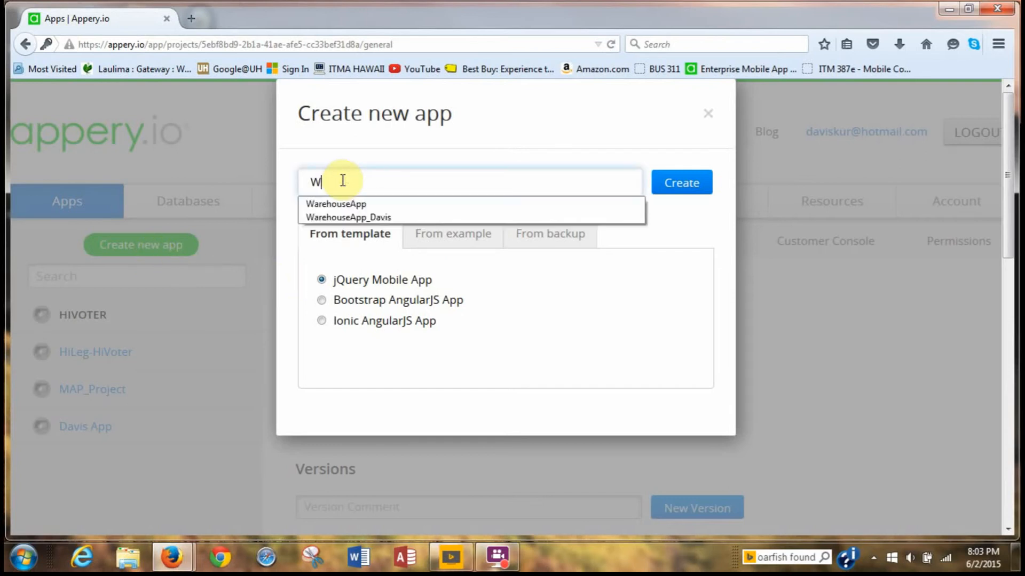
{"action": "type", "text": "eatherApp"}
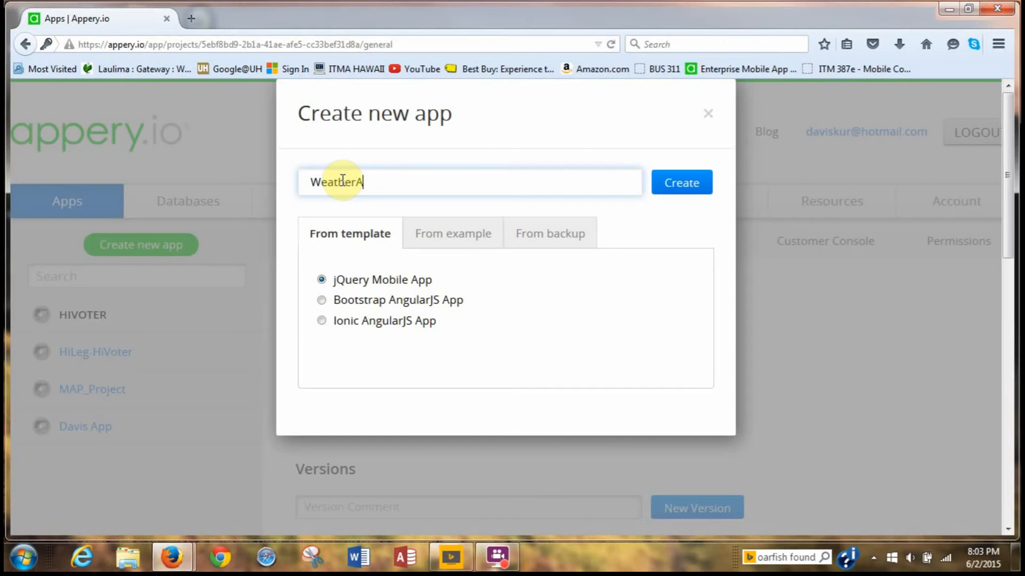
{"action": "left_click", "coordinate": [680, 193]}
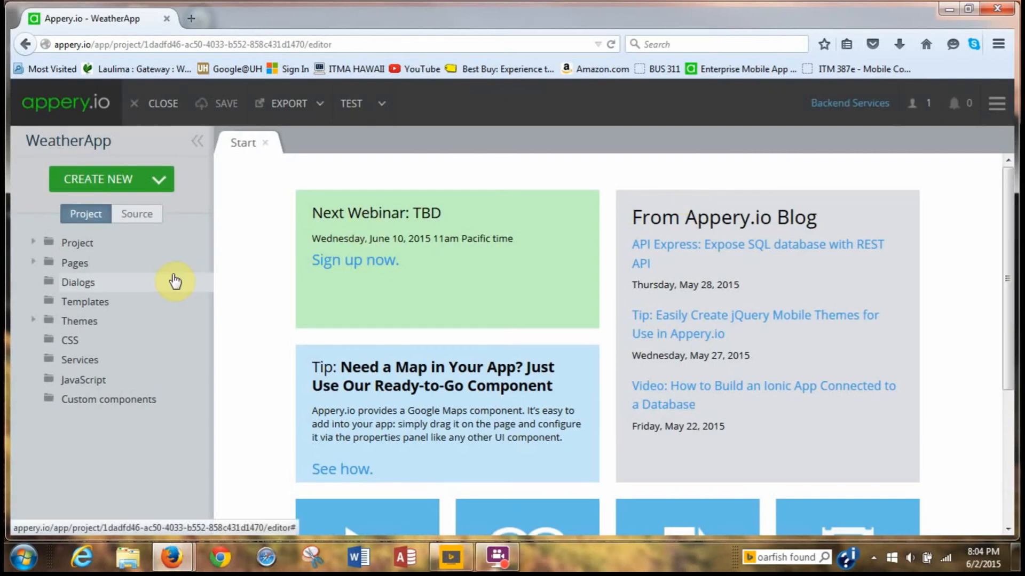
Expand Pages in the project tree and open startScreen in the Design view.
{"action": "left_click", "coordinate": [33, 263]}
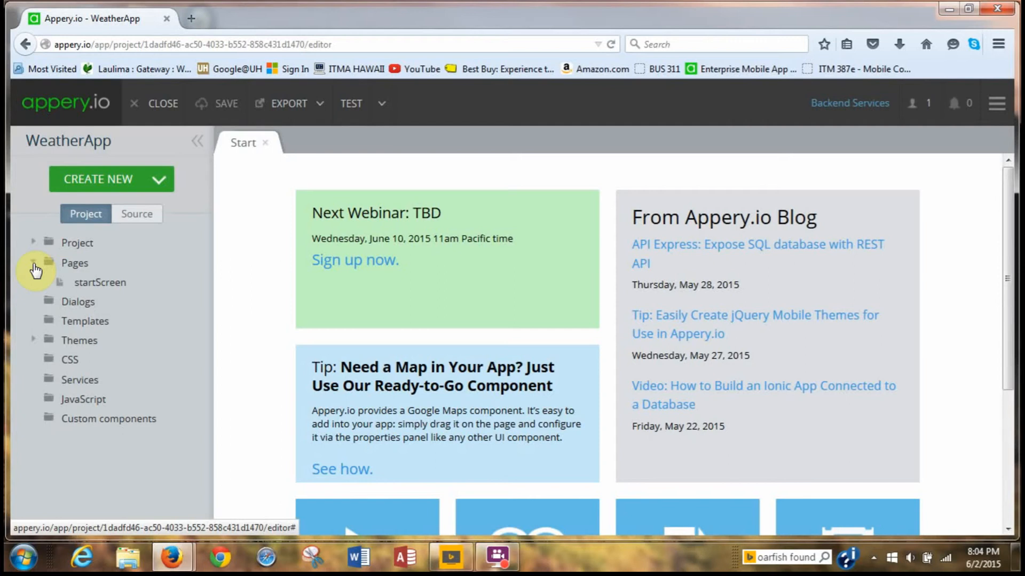
{"action": "left_click", "coordinate": [83, 286]}
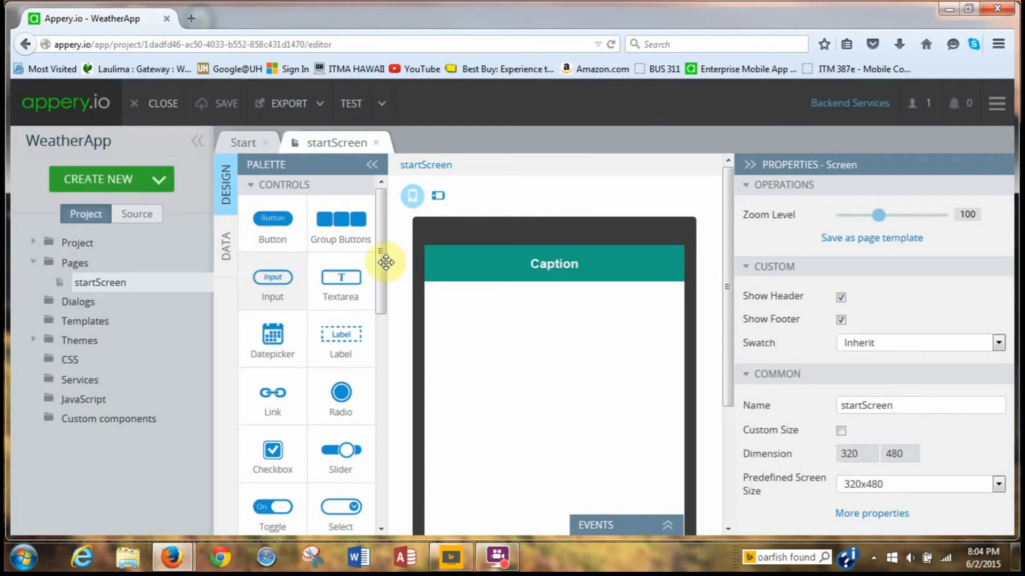
Replace the header's Caption text with 'Weather App'.
{"action": "left_click", "coordinate": [512, 265]}
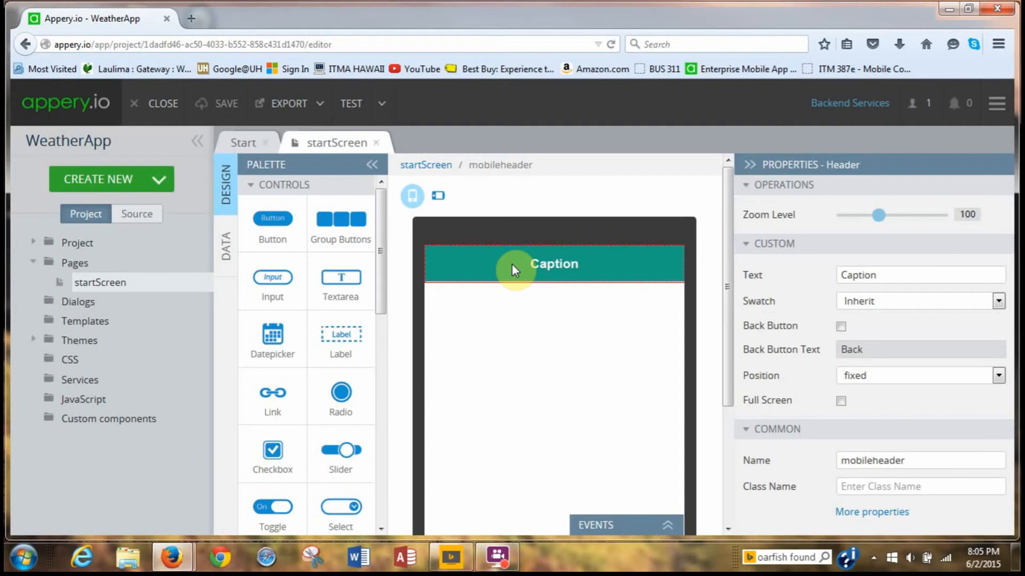
{"action": "left_click", "coordinate": [881, 279]}
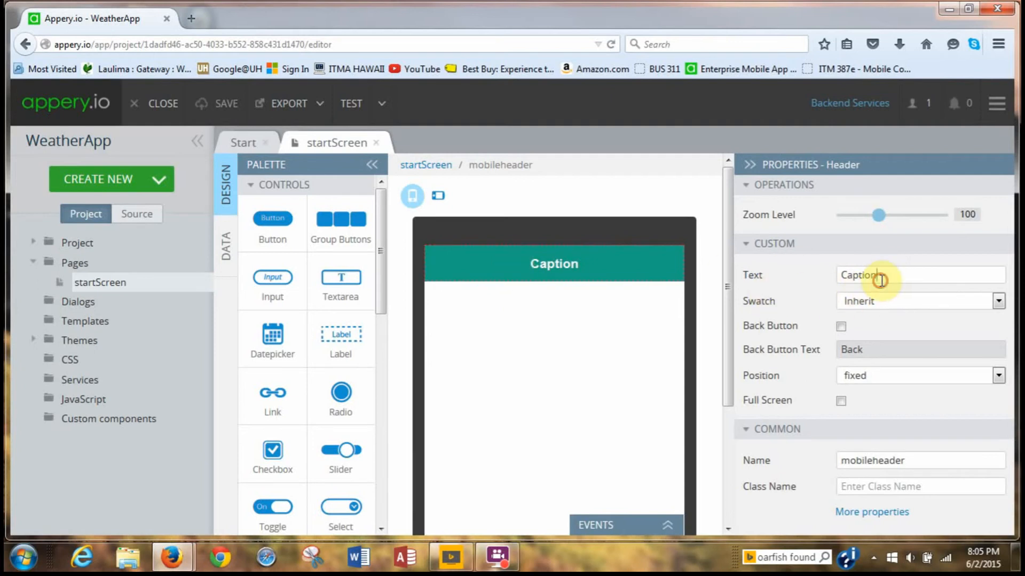
{"action": "key", "text": "BackSpace"}
{"action": "key", "text": "BackSpace"}
{"action": "key", "text": "BackSpace"}
{"action": "key", "text": "BackSpace"}
{"action": "key", "text": "BackSpace"}
{"action": "key", "text": "BackSpace"}
{"action": "key", "text": "BackSpace"}
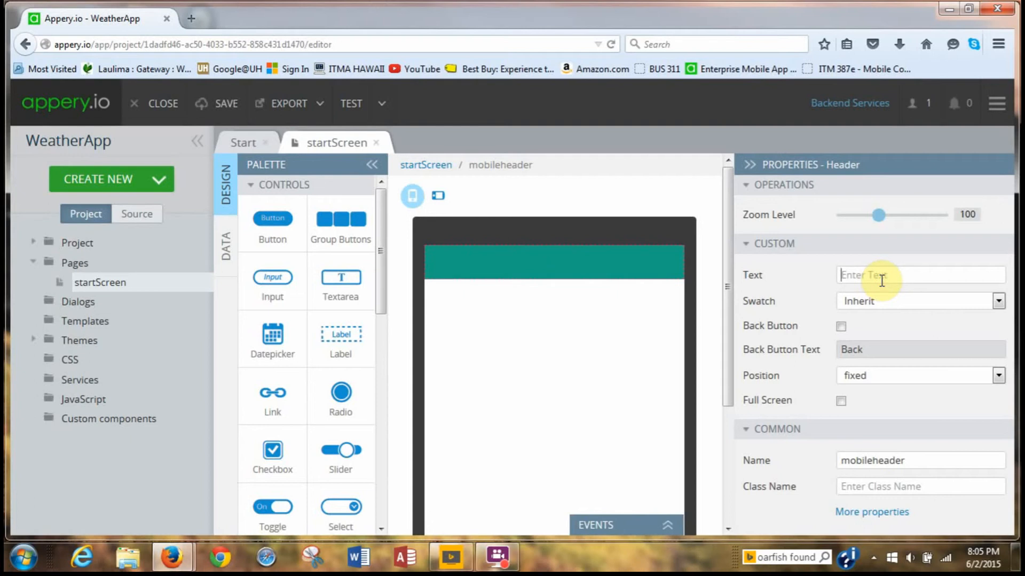
{"action": "type", "text": "Weather"}
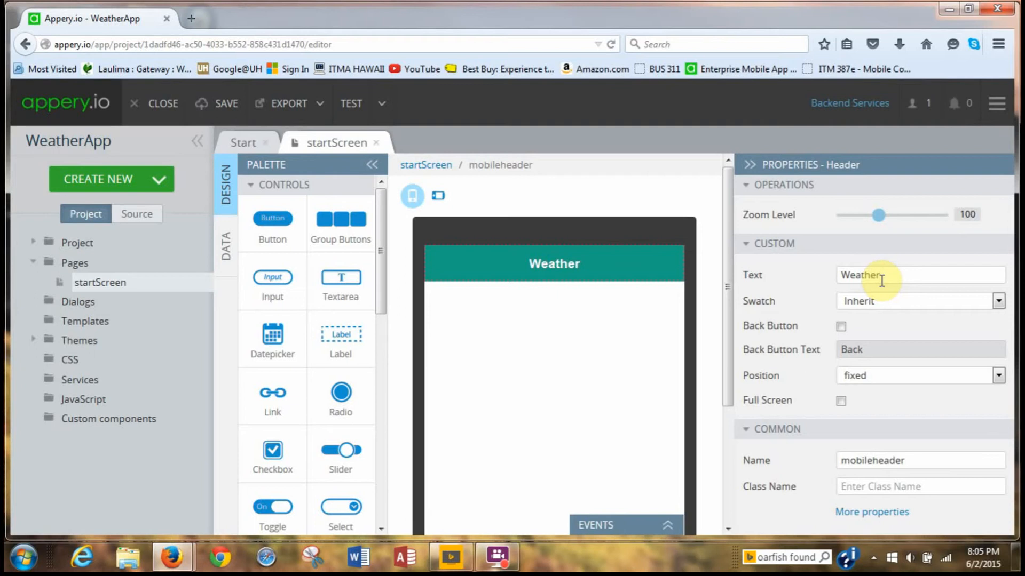
{"action": "type", "text": " App"}
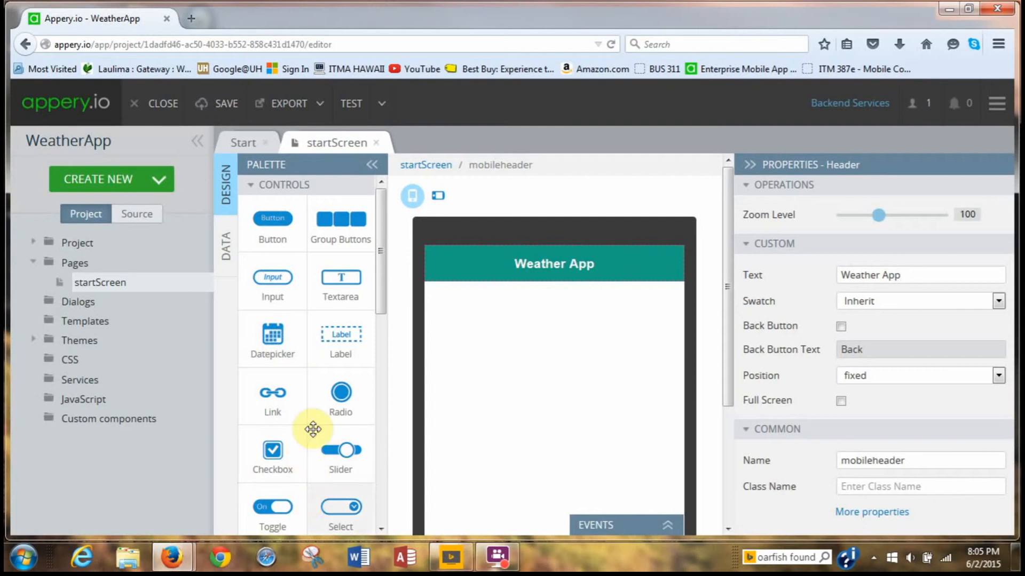
{"action": "scroll", "coordinate": [325, 373], "scroll_direction": "down", "scroll_amount": 1}
Add a Label reading 'Zip code' under the header, with an Input field beneath it.
{"action": "left_click_drag", "start_coordinate": [326, 331], "coordinate": [493, 322]}
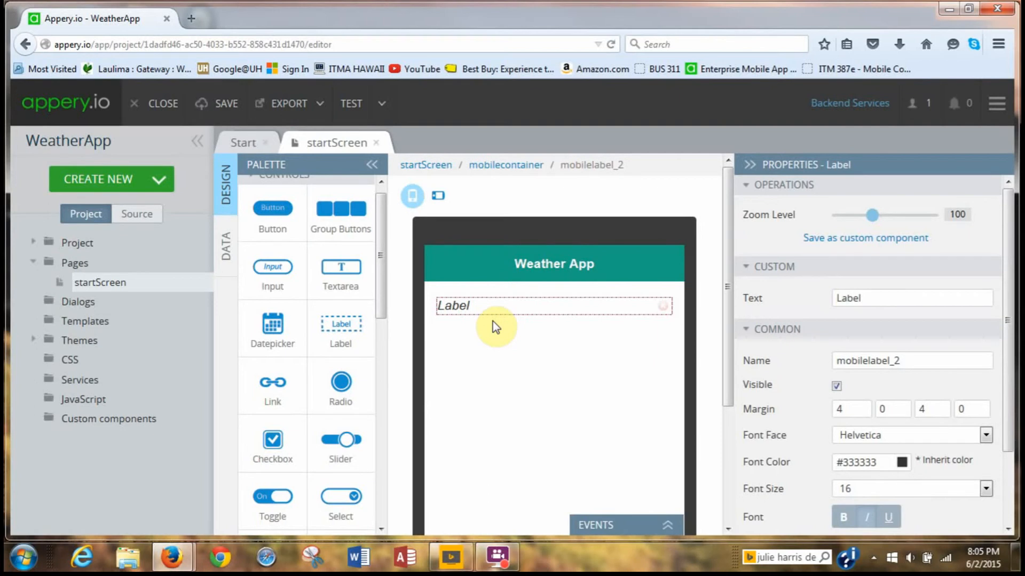
{"action": "left_click", "coordinate": [873, 297]}
{"action": "key", "text": "BackSpace"}
{"action": "key", "text": "BackSpace"}
{"action": "key", "text": "BackSpace"}
{"action": "key", "text": "BackSpace"}
{"action": "key", "text": "BackSpace"}
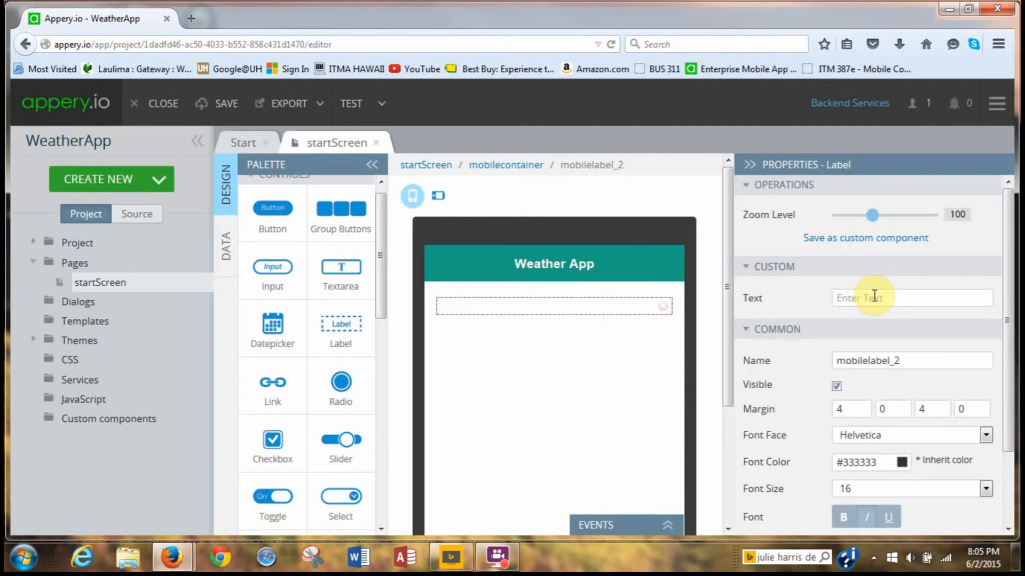
{"action": "type", "text": "Zip code"}
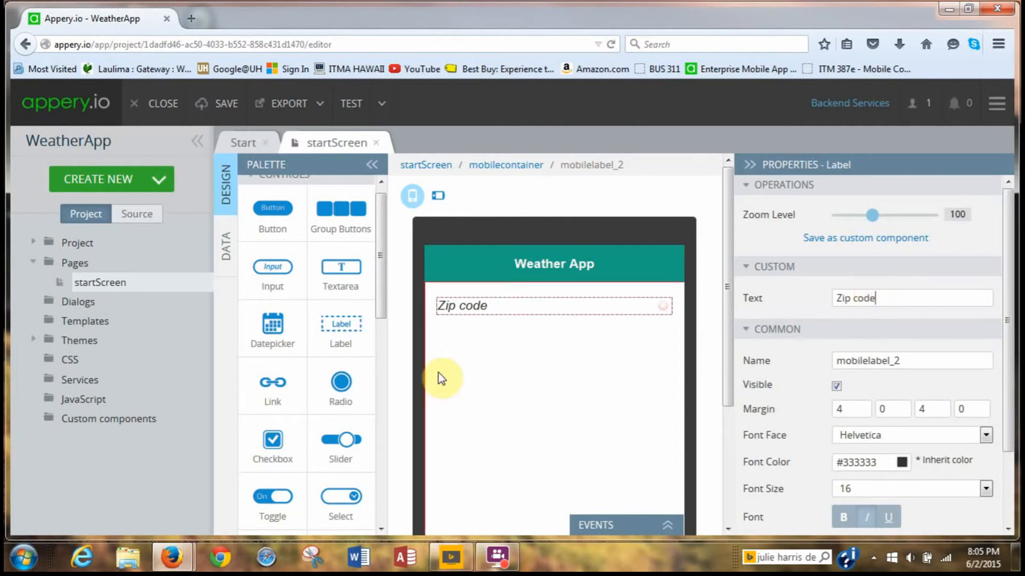
{"action": "left_click_drag", "start_coordinate": [272, 268], "coordinate": [508, 383]}
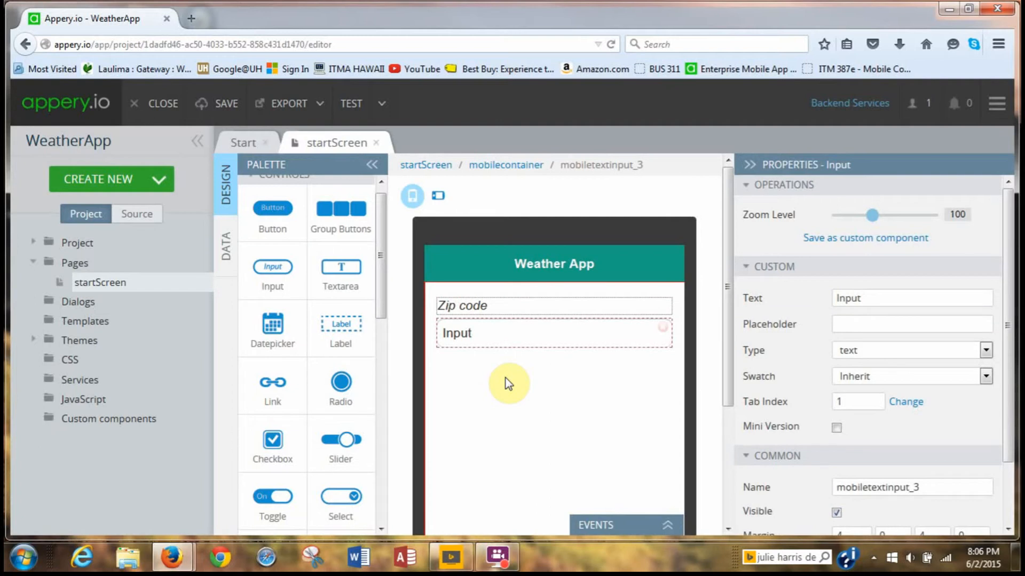
Empty the input's Text property and change its Name from mobiletextinput_3 to zipCodeInput.
{"action": "left_click", "coordinate": [875, 299]}
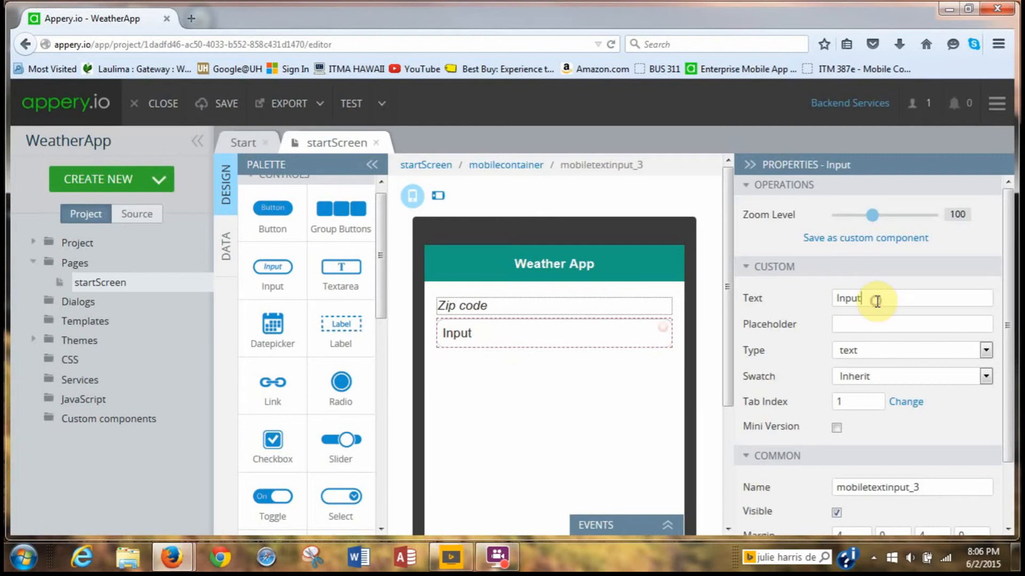
{"action": "key", "text": "BackSpace"}
{"action": "key", "text": "BackSpace"}
{"action": "key", "text": "BackSpace"}
{"action": "key", "text": "BackSpace"}
{"action": "key", "text": "BackSpace"}
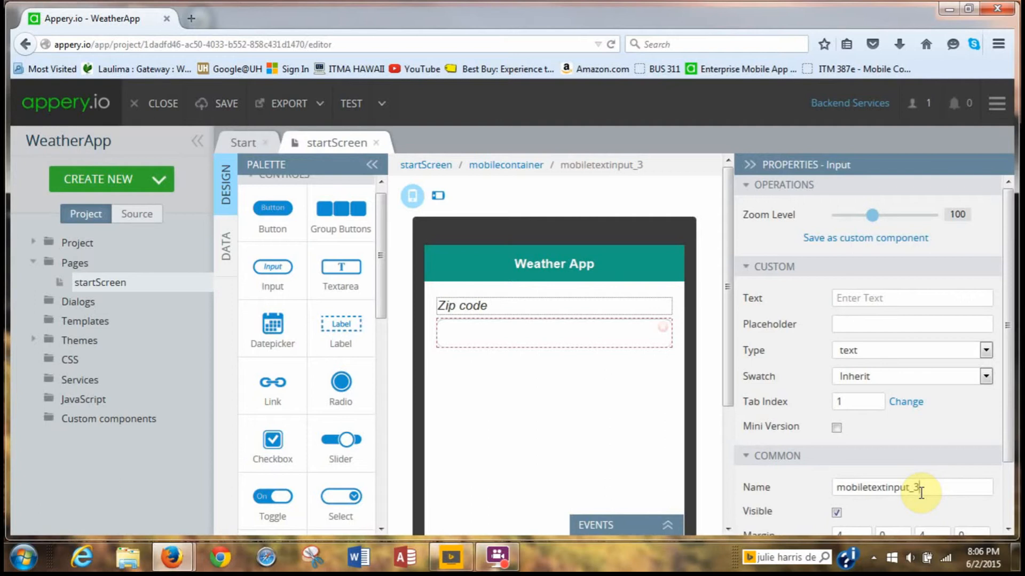
{"action": "key", "text": "BackSpace"}
{"action": "key", "text": "BackSpace"}
{"action": "key", "text": "BackSpace"}
{"action": "key", "text": "BackSpace"}
{"action": "key", "text": "BackSpace"}
{"action": "key", "text": "BackSpace"}
{"action": "key", "text": "BackSpace"}
{"action": "key", "text": "BackSpace"}
{"action": "key", "text": "BackSpace"}
{"action": "key", "text": "BackSpace"}
{"action": "key", "text": "BackSpace"}
{"action": "key", "text": "BackSpace"}
{"action": "key", "text": "BackSpace"}
{"action": "key", "text": "BackSpace"}
{"action": "key", "text": "BackSpace"}
{"action": "key", "text": "BackSpace"}
{"action": "key", "text": "BackSpace"}
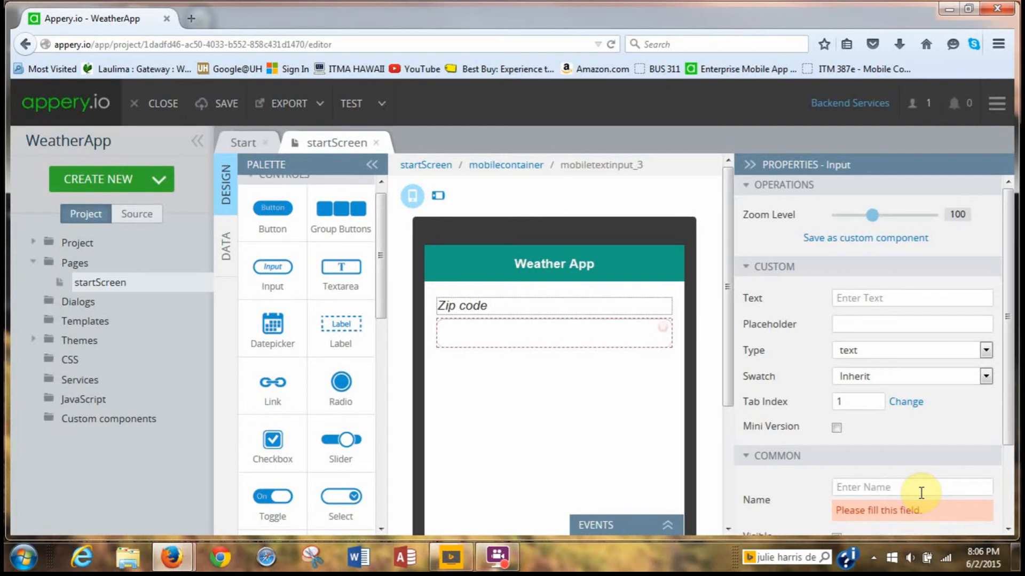
{"action": "type", "text": "zipCodeInput"}
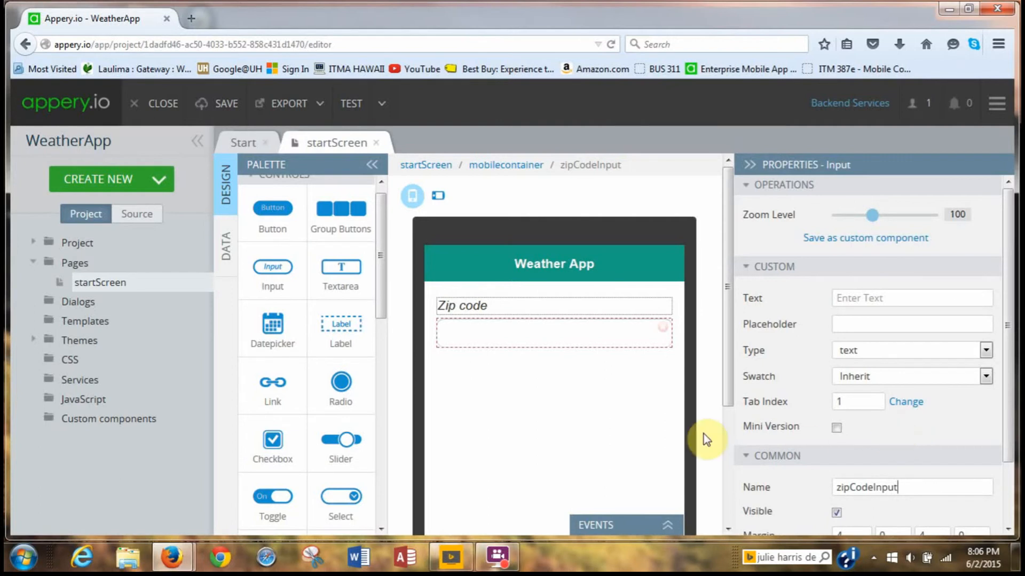
{"action": "scroll", "coordinate": [836, 435], "scroll_direction": "down", "scroll_amount": 2}
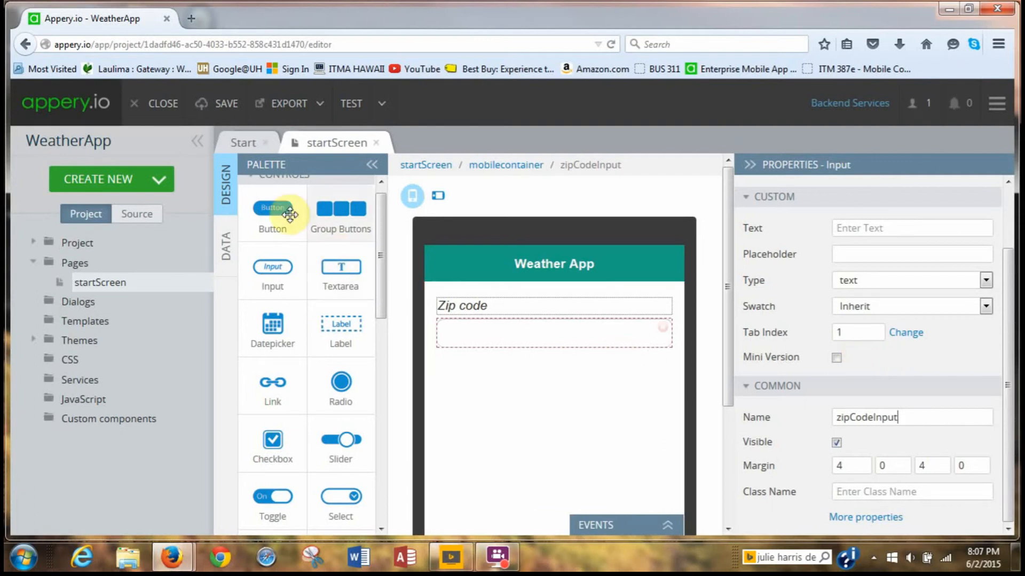
Place a Button under the zip code input with the caption 'Get Weather'.
{"action": "left_click_drag", "start_coordinate": [272, 208], "coordinate": [484, 382]}
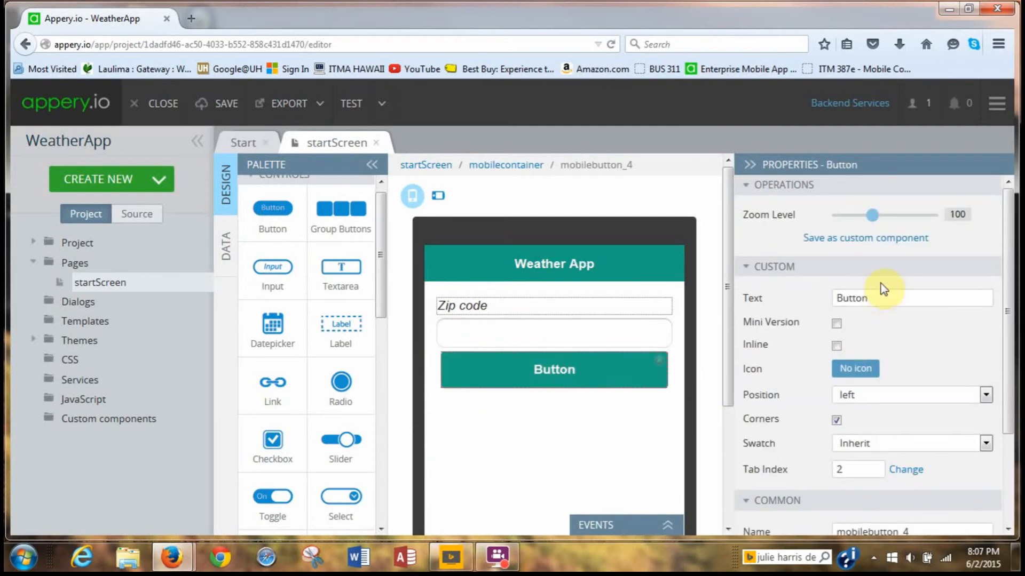
{"action": "left_click", "coordinate": [880, 297]}
{"action": "key", "text": "BackSpace"}
{"action": "key", "text": "BackSpace"}
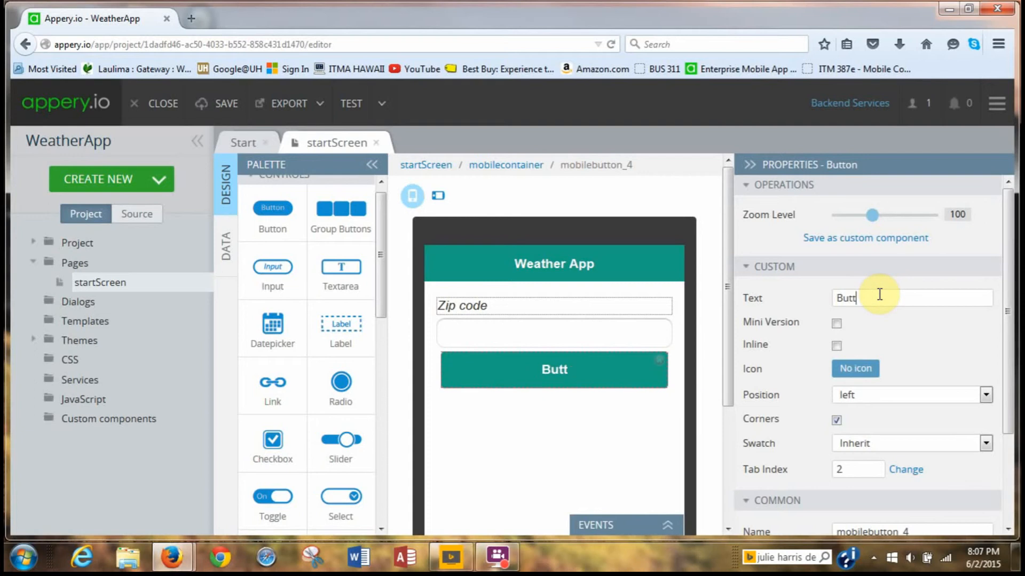
{"action": "key", "text": "BackSpace"}
{"action": "key", "text": "BackSpace"}
{"action": "key", "text": "BackSpace"}
{"action": "key", "text": "BackSpace"}
{"action": "type", "text": "Get Weather"}
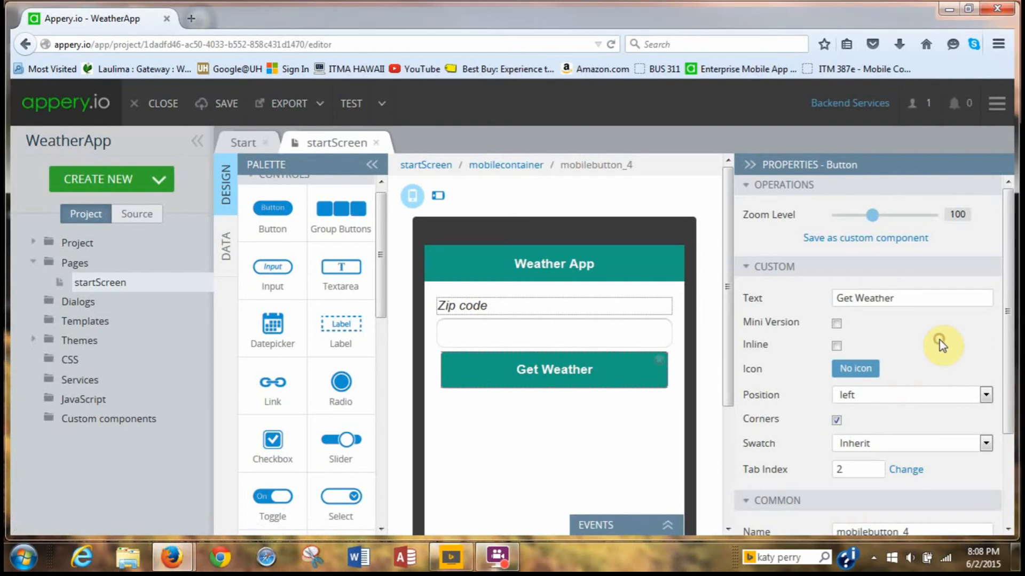
{"action": "scroll", "coordinate": [939, 340], "scroll_direction": "down", "scroll_amount": 2}
{"action": "scroll", "coordinate": [939, 340], "scroll_direction": "down", "scroll_amount": 2}
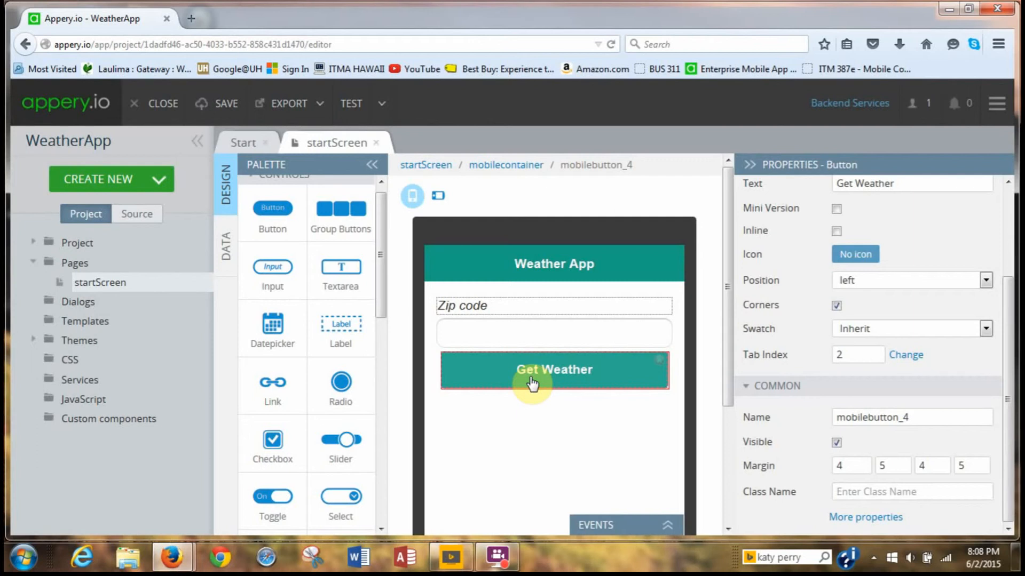
{"action": "scroll", "coordinate": [540, 454], "scroll_direction": "down", "scroll_amount": 3}
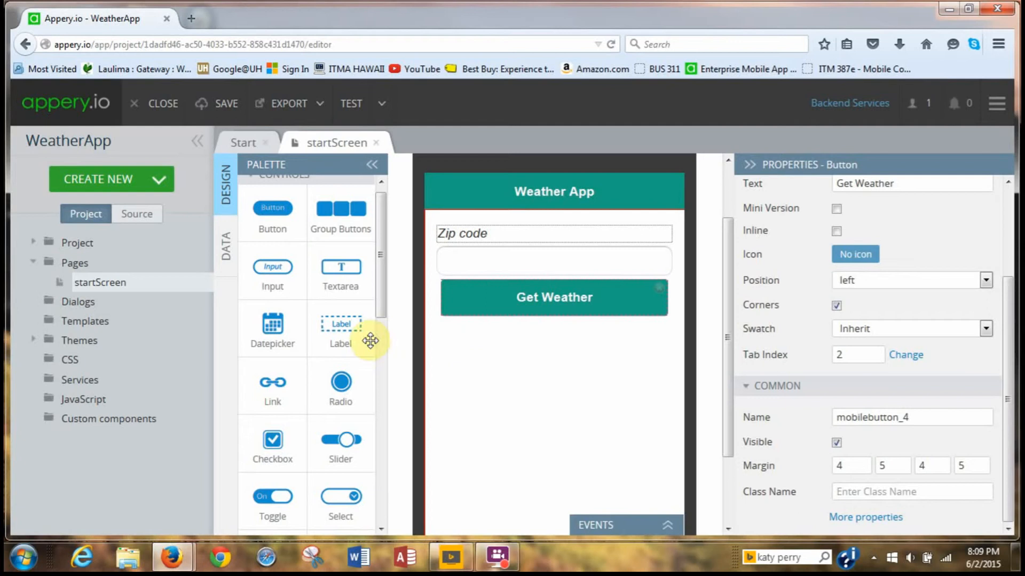
Add a label below Get Weather, save the project, and clear the label's text.
{"action": "left_click_drag", "start_coordinate": [332, 334], "coordinate": [477, 375]}
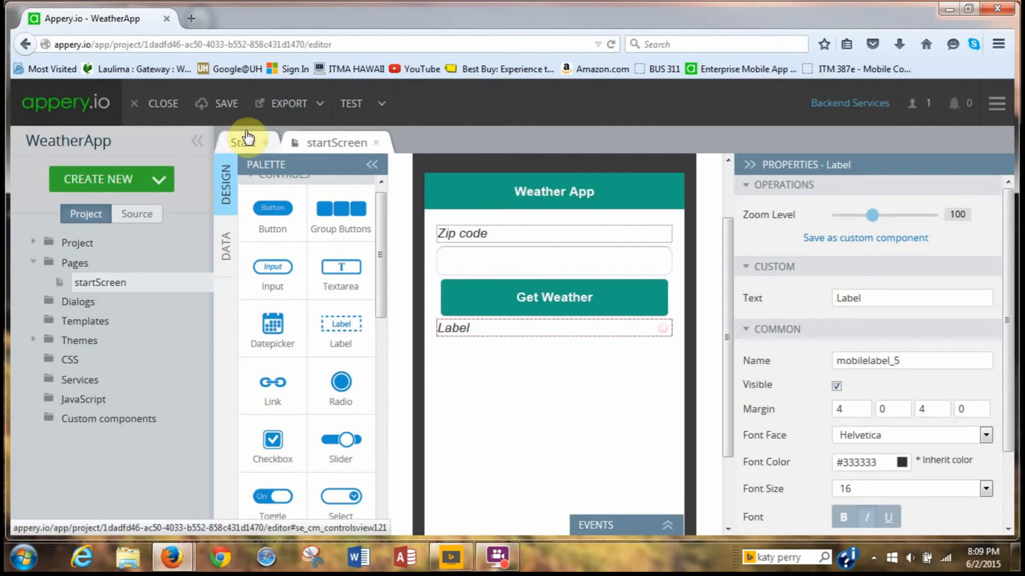
{"action": "left_click", "coordinate": [226, 106]}
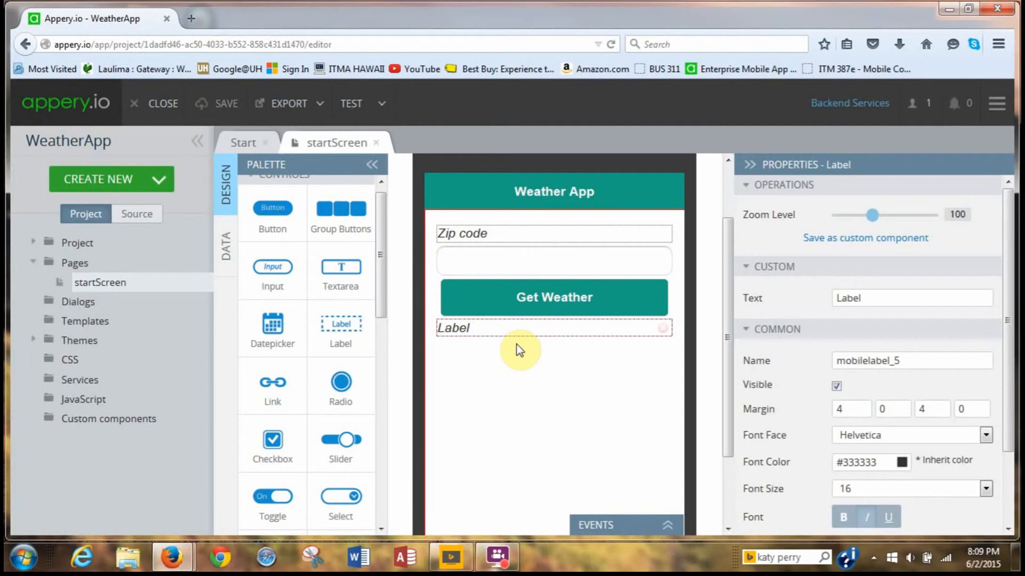
{"action": "left_click", "coordinate": [882, 300]}
{"action": "key", "text": "BackSpace"}
{"action": "key", "text": "BackSpace"}
{"action": "key", "text": "BackSpace"}
{"action": "key", "text": "BackSpace"}
{"action": "key", "text": "BackSpace"}
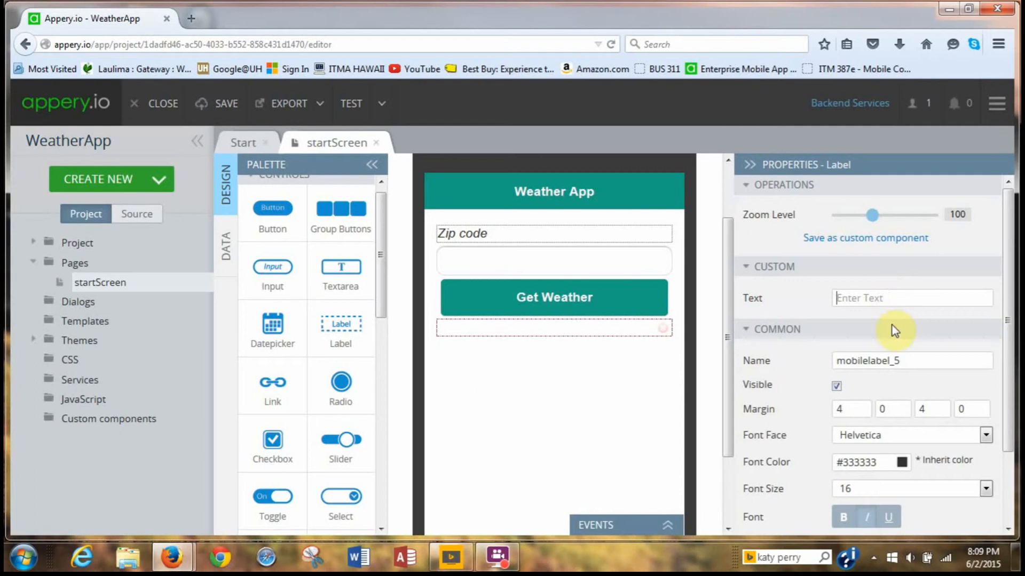
Change the empty label's Name to temperature.
{"action": "scroll", "coordinate": [893, 335], "scroll_direction": "down", "scroll_amount": 2}
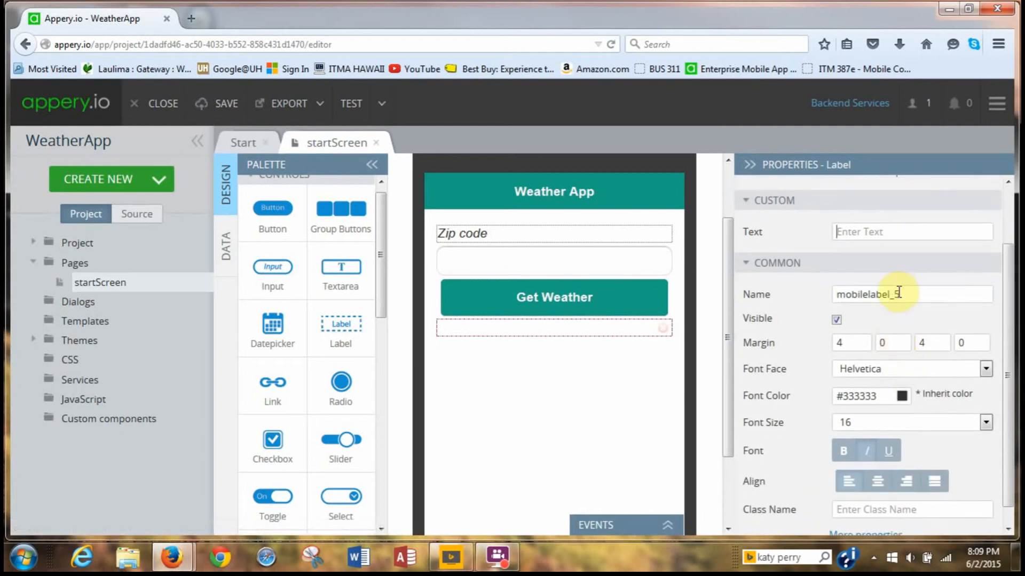
{"action": "left_click", "coordinate": [905, 294]}
{"action": "key", "text": "BackSpace"}
{"action": "key", "text": "BackSpace"}
{"action": "key", "text": "BackSpace"}
{"action": "key", "text": "BackSpace"}
{"action": "key", "text": "BackSpace"}
{"action": "key", "text": "BackSpace"}
{"action": "key", "text": "BackSpace"}
{"action": "key", "text": "BackSpace"}
{"action": "key", "text": "BackSpace"}
{"action": "key", "text": "BackSpace"}
{"action": "key", "text": "BackSpace"}
{"action": "key", "text": "BackSpace"}
{"action": "key", "text": "BackSpace"}
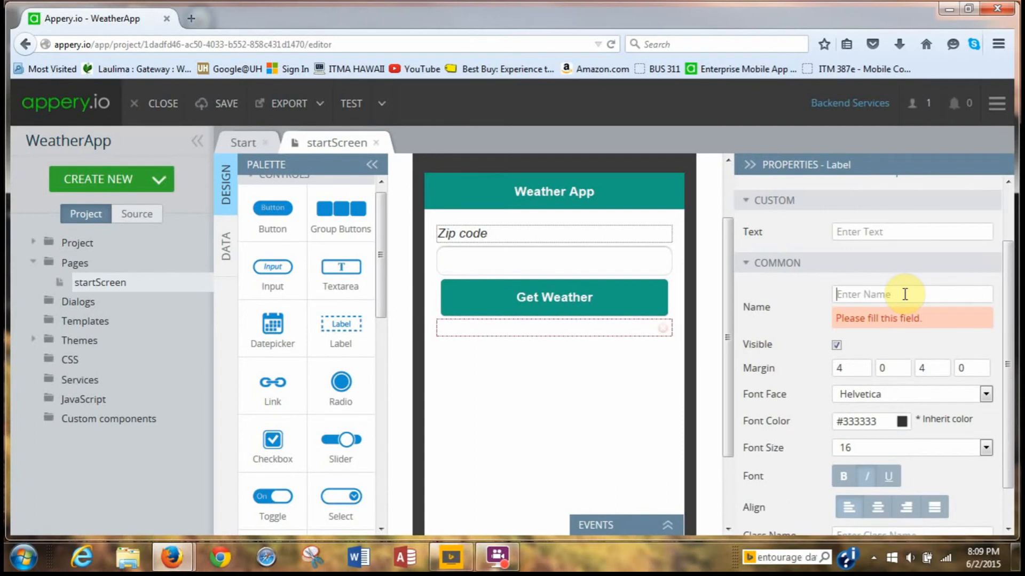
{"action": "type", "text": "temperature"}
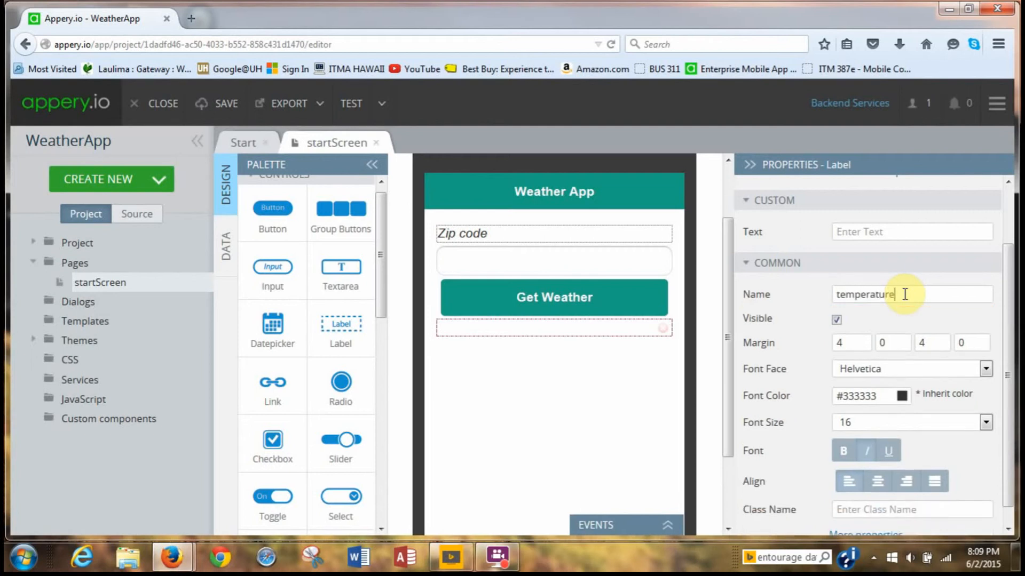
{"action": "scroll", "coordinate": [934, 354], "scroll_direction": "up", "scroll_amount": 2}
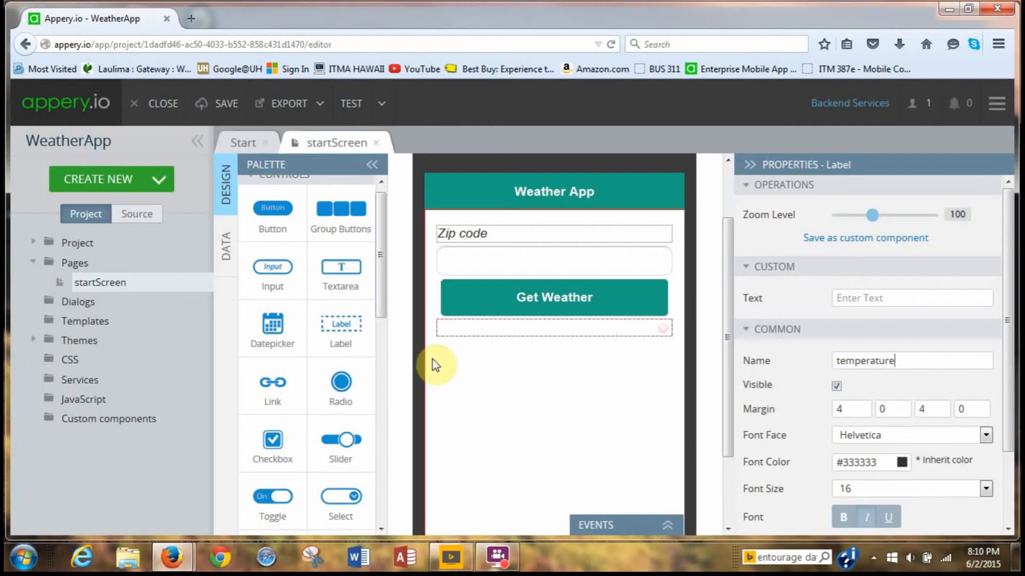
Drop an Image under the temperature label and rename it from mobileimage_6 to icon.
{"action": "scroll", "coordinate": [350, 408], "scroll_direction": "down", "scroll_amount": 3}
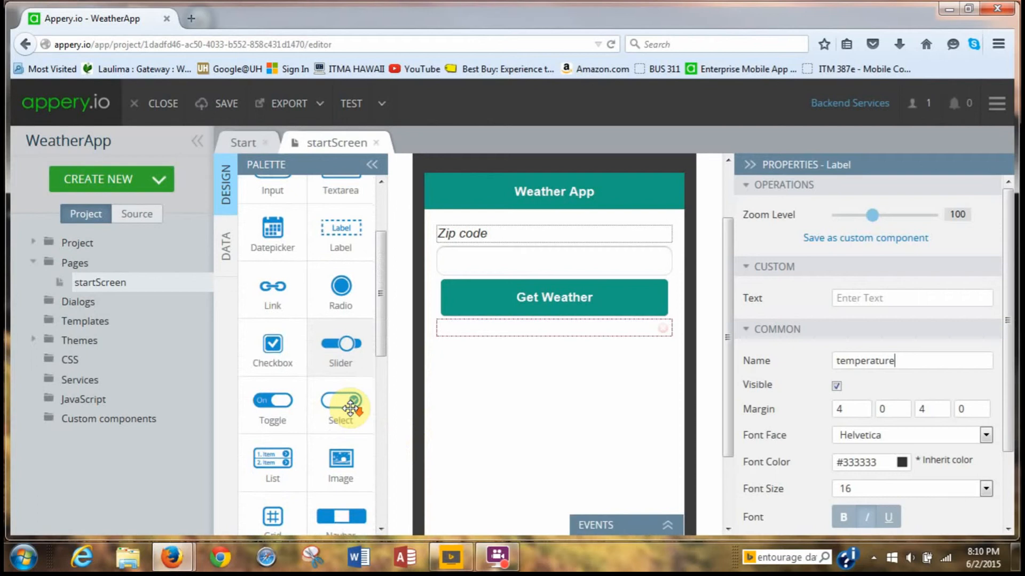
{"action": "left_click_drag", "start_coordinate": [342, 373], "coordinate": [485, 404]}
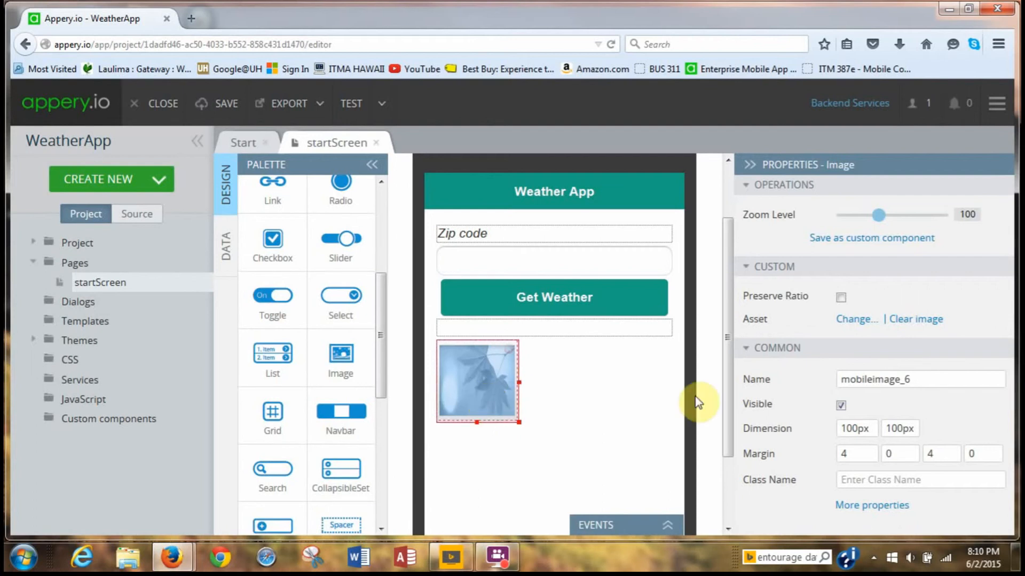
{"action": "left_click", "coordinate": [931, 379]}
{"action": "key", "text": "BackSpace"}
{"action": "key", "text": "BackSpace"}
{"action": "key", "text": "BackSpace"}
{"action": "key", "text": "BackSpace"}
{"action": "key", "text": "BackSpace"}
{"action": "key", "text": "BackSpace"}
{"action": "key", "text": "BackSpace"}
{"action": "key", "text": "BackSpace"}
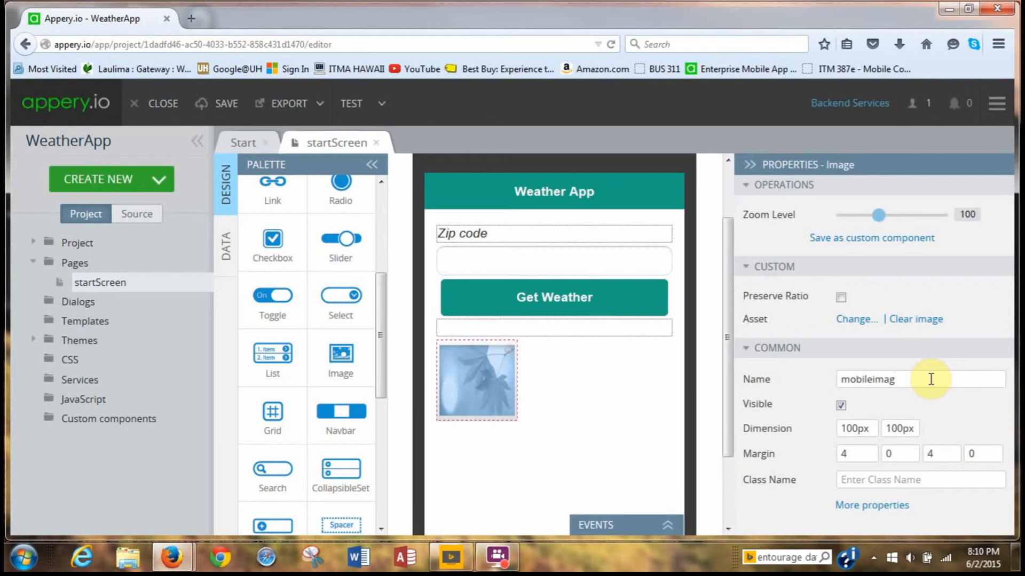
{"action": "key", "text": "BackSpace"}
{"action": "key", "text": "BackSpace"}
{"action": "key", "text": "BackSpace"}
{"action": "key", "text": "BackSpace"}
{"action": "key", "text": "BackSpace"}
{"action": "type", "text": "icon"}
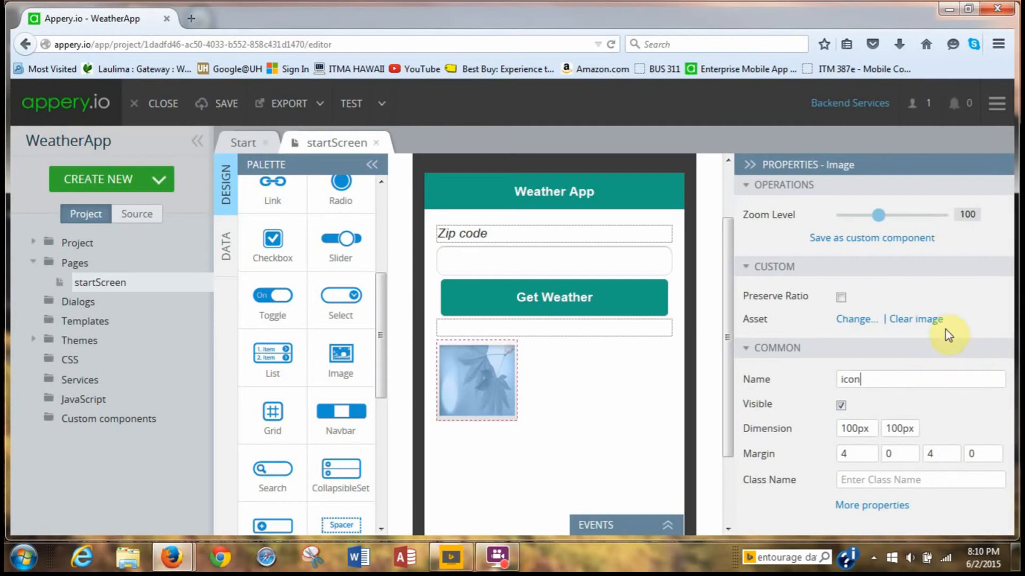
Uncheck the icon image's Visible property so it stays hidden.
{"action": "left_click", "coordinate": [842, 407]}
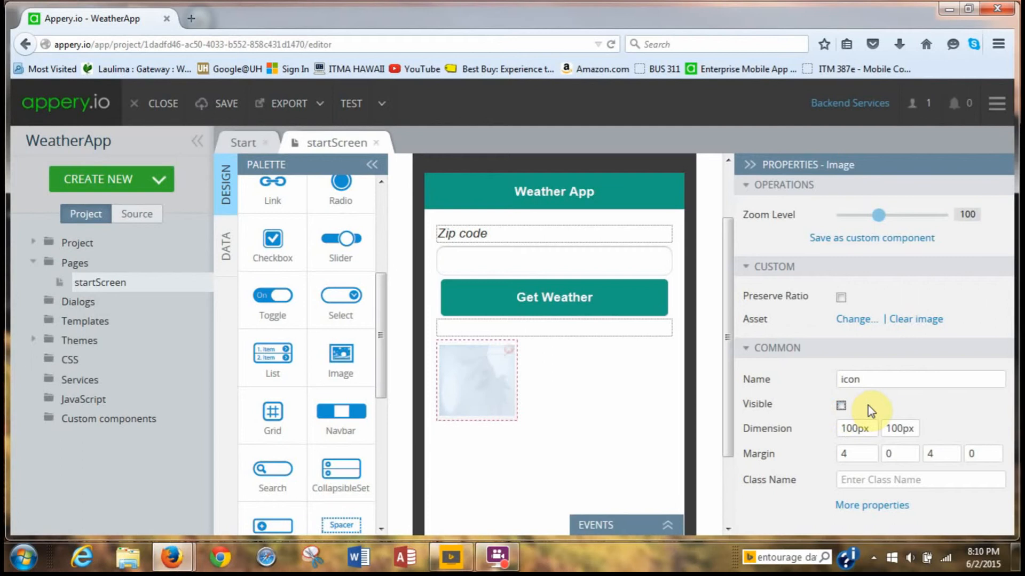
{"action": "left_click", "coordinate": [841, 406]}
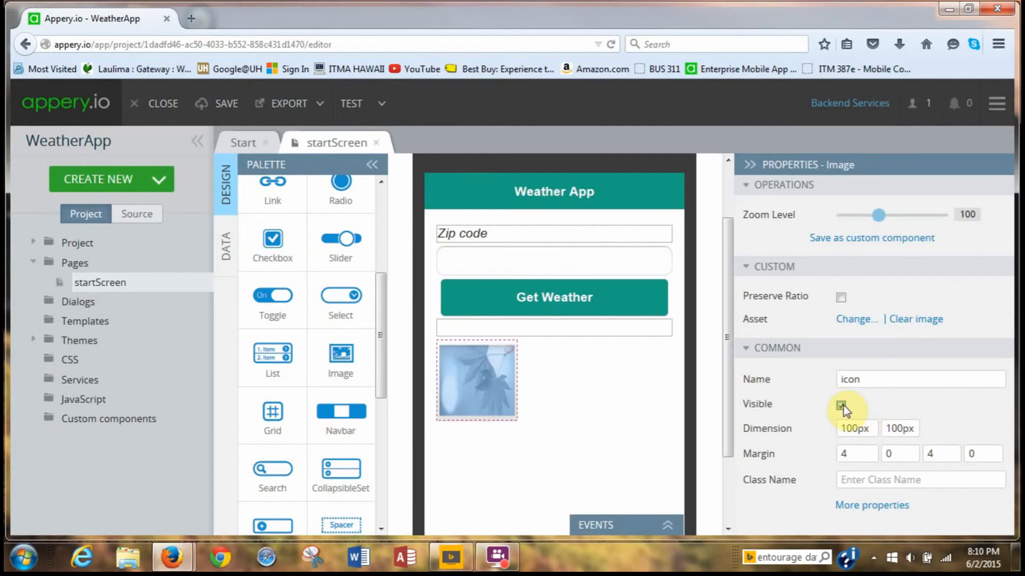
{"action": "left_click", "coordinate": [842, 406]}
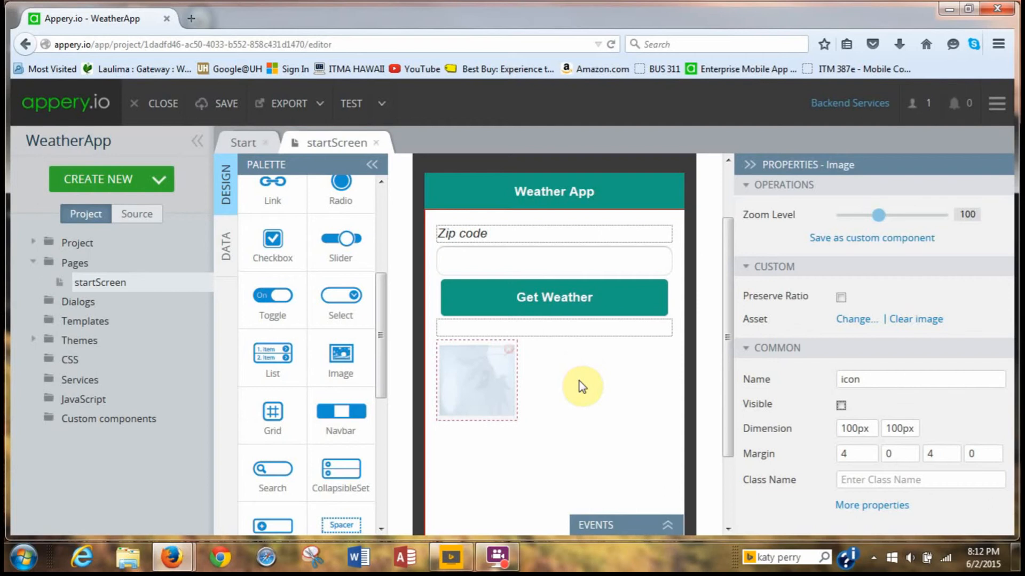
Turn on the Public option in the TEST dropdown.
{"action": "left_click", "coordinate": [380, 107]}
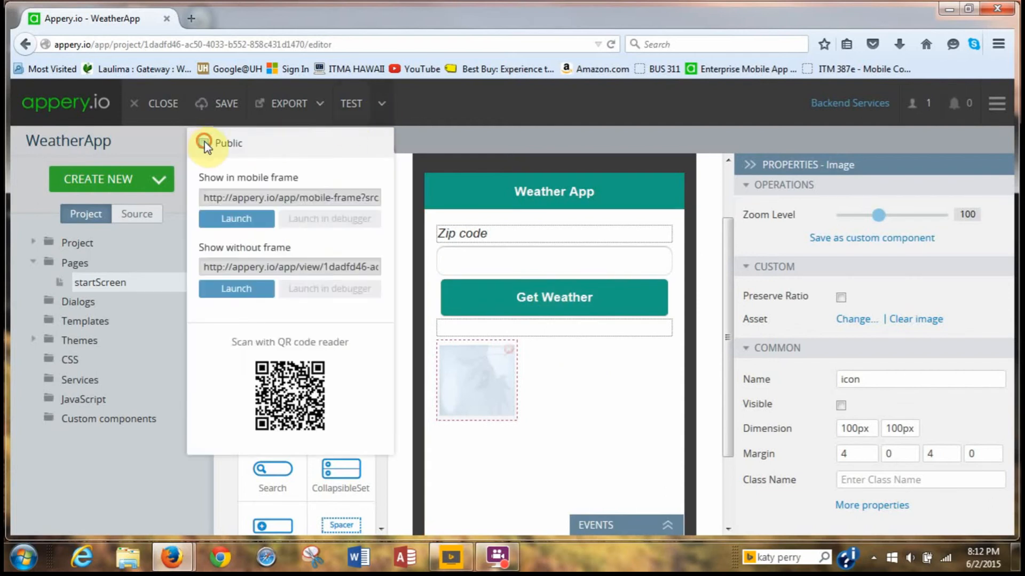
{"action": "left_click", "coordinate": [204, 142]}
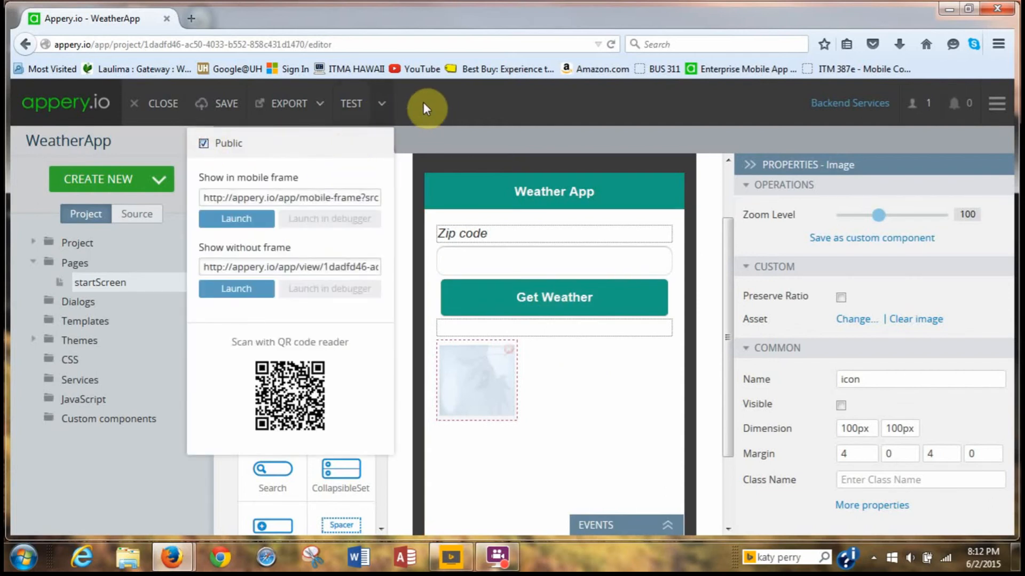
{"action": "left_click", "coordinate": [382, 107]}
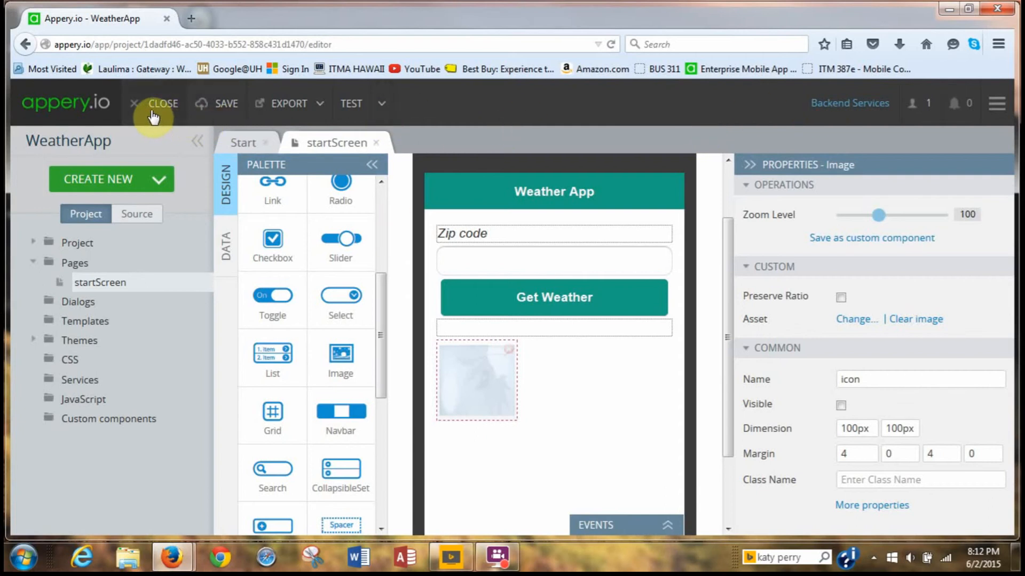
Save the WeatherApp project, exit the editor and start a new database from the Databases page.
{"action": "left_click", "coordinate": [219, 105]}
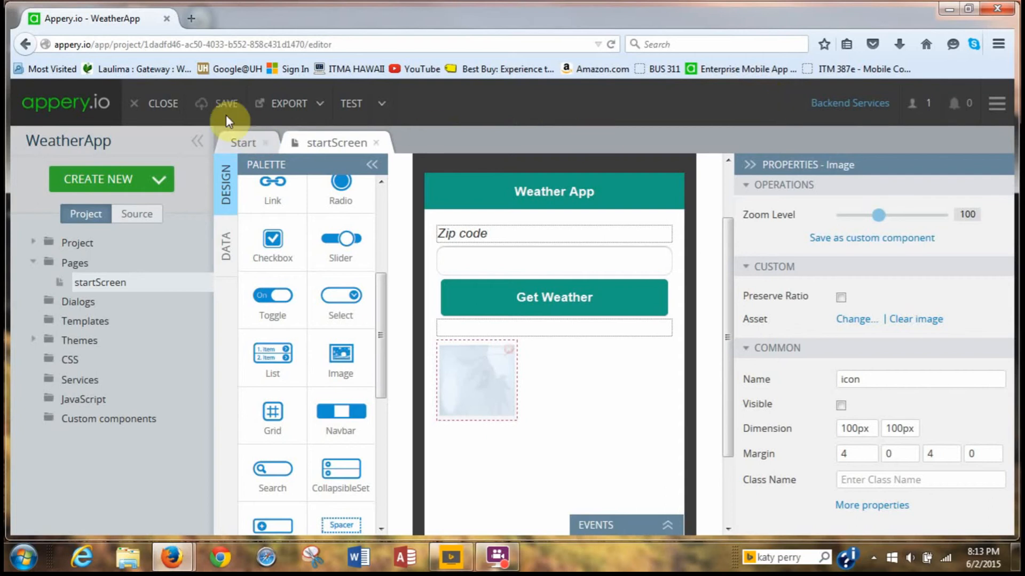
{"action": "left_click", "coordinate": [158, 105]}
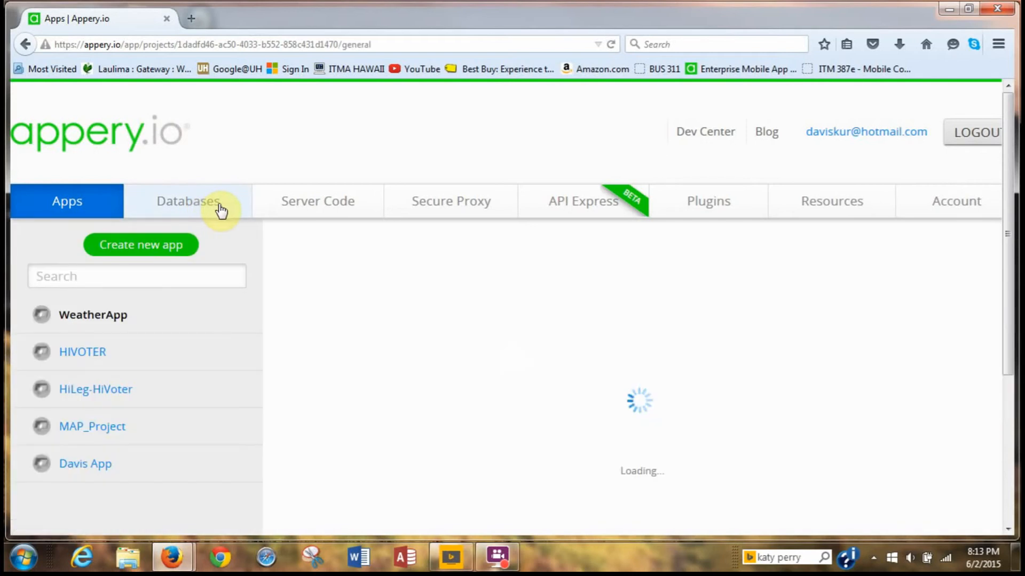
{"action": "left_click", "coordinate": [220, 210]}
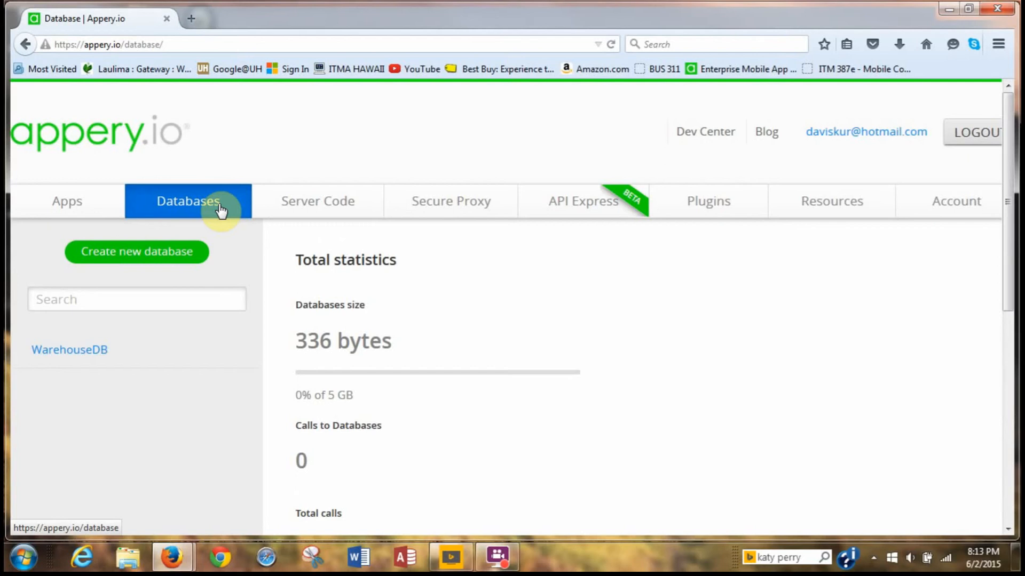
{"action": "left_click", "coordinate": [149, 252]}
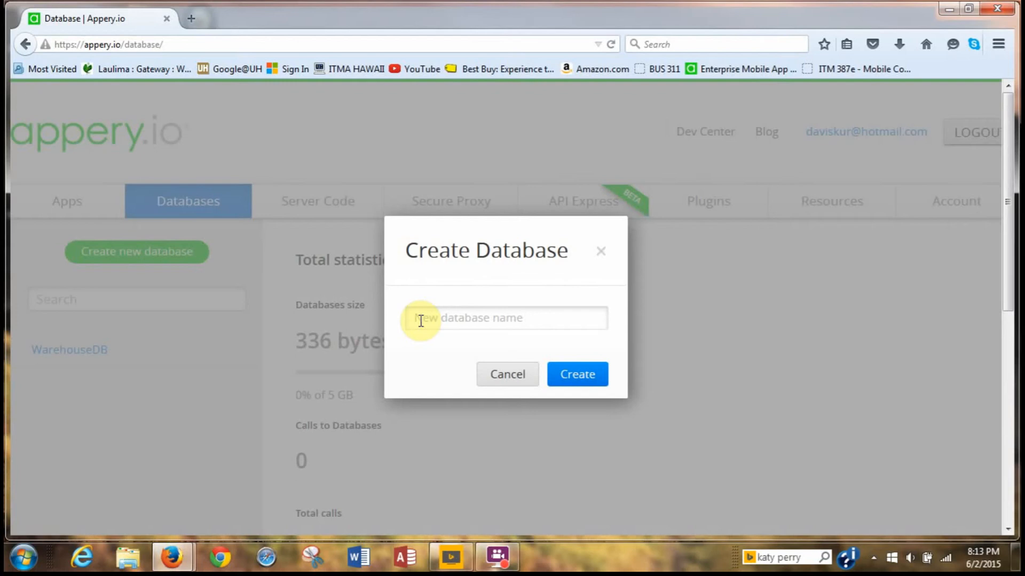
Create a database named secureDB.
{"action": "type", "text": "secureDB"}
{"action": "left_click", "coordinate": [569, 377]}
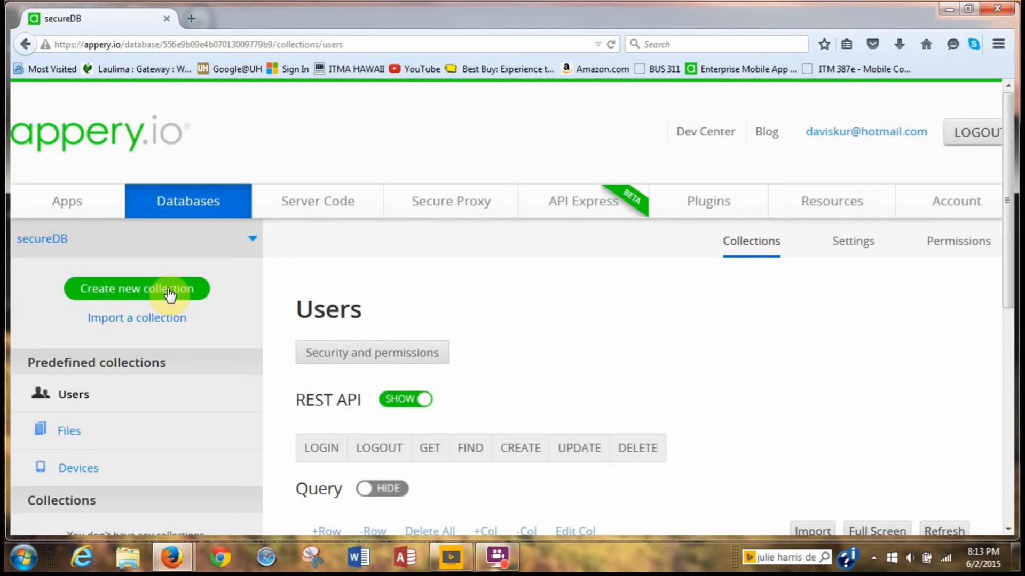
Add a new collection named secretKeys to secureDB.
{"action": "left_click", "coordinate": [168, 293]}
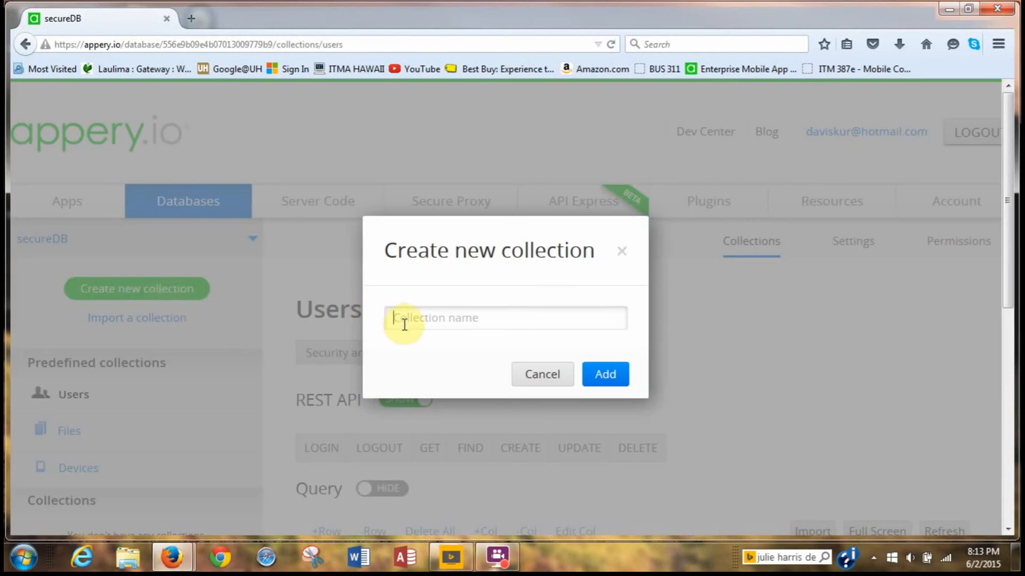
{"action": "type", "text": "secret"}
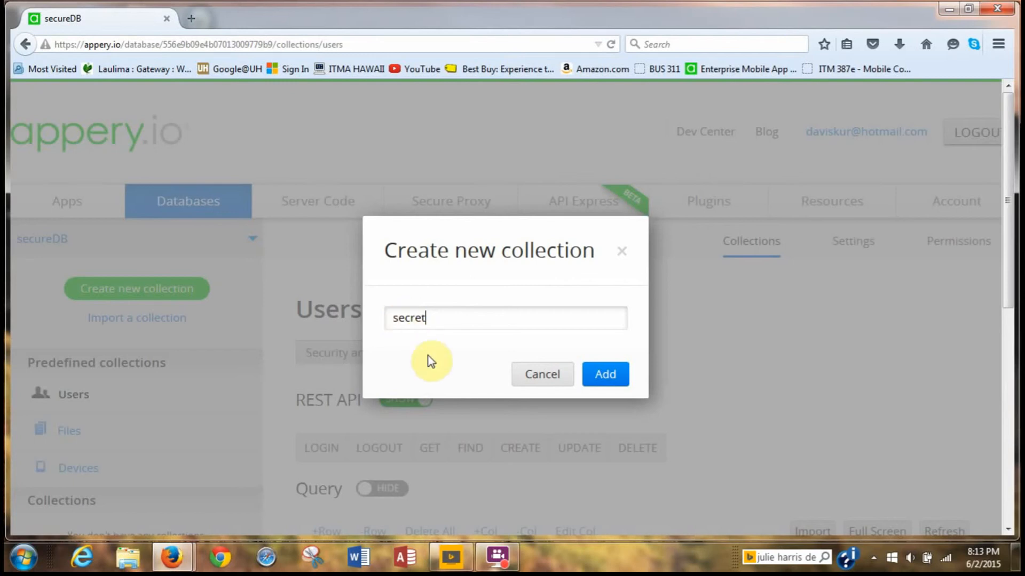
{"action": "type", "text": "Keys"}
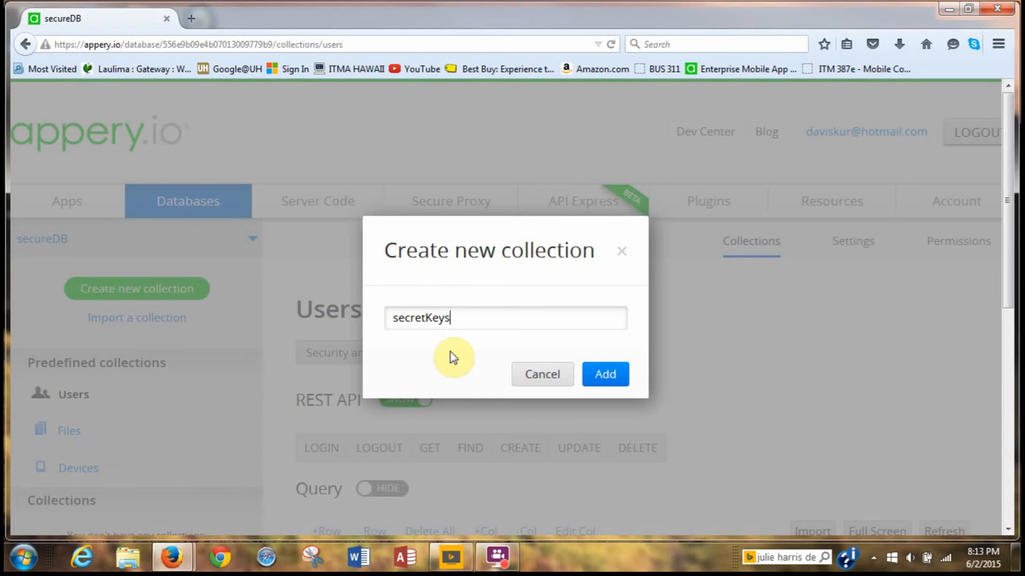
{"action": "left_click", "coordinate": [599, 377]}
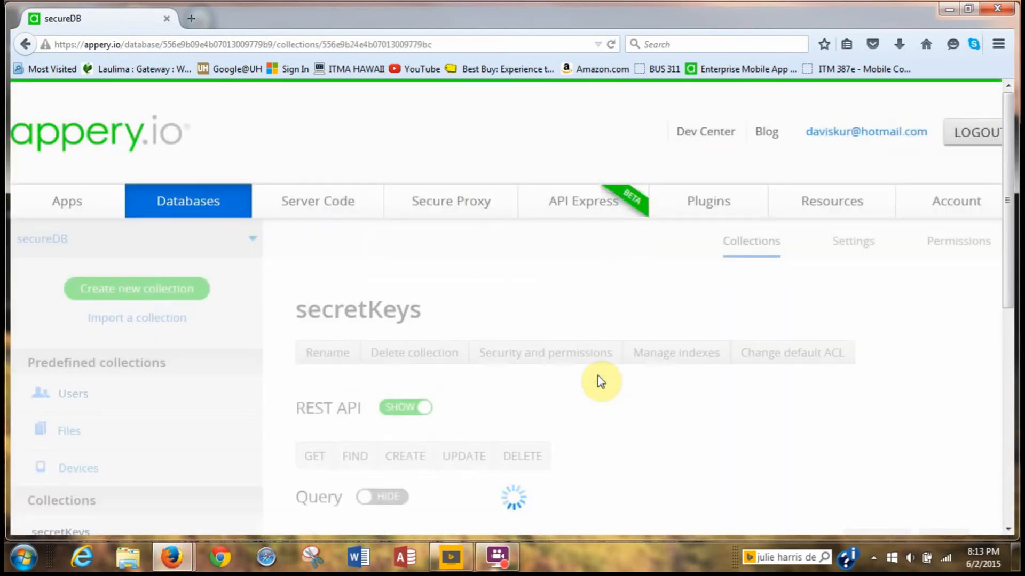
{"action": "scroll", "coordinate": [637, 405], "scroll_direction": "down", "scroll_amount": 3}
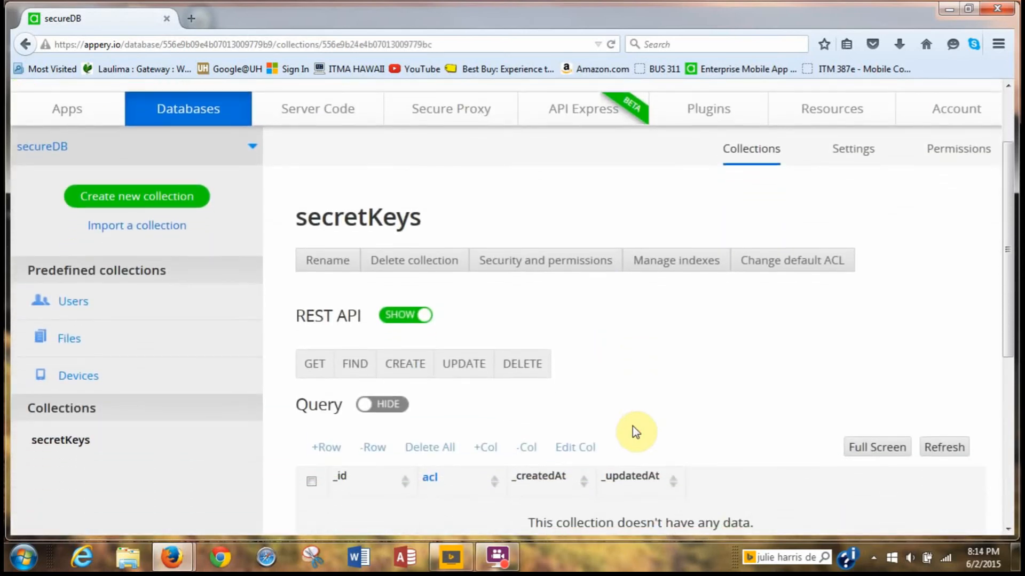
Add the string columns keyName and secretValue to the secretKeys collection.
{"action": "left_click", "coordinate": [488, 457]}
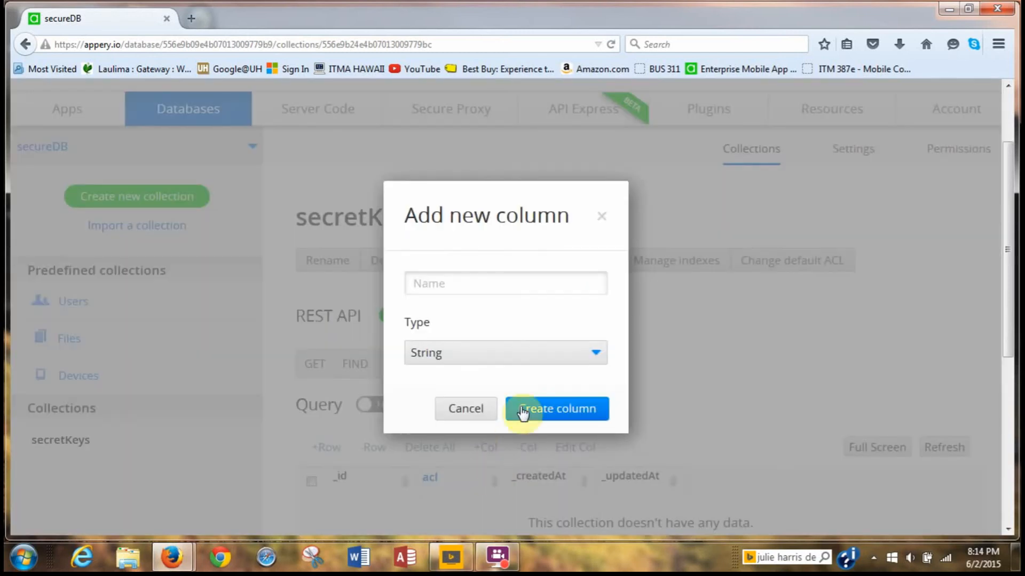
{"action": "type", "text": "k"}
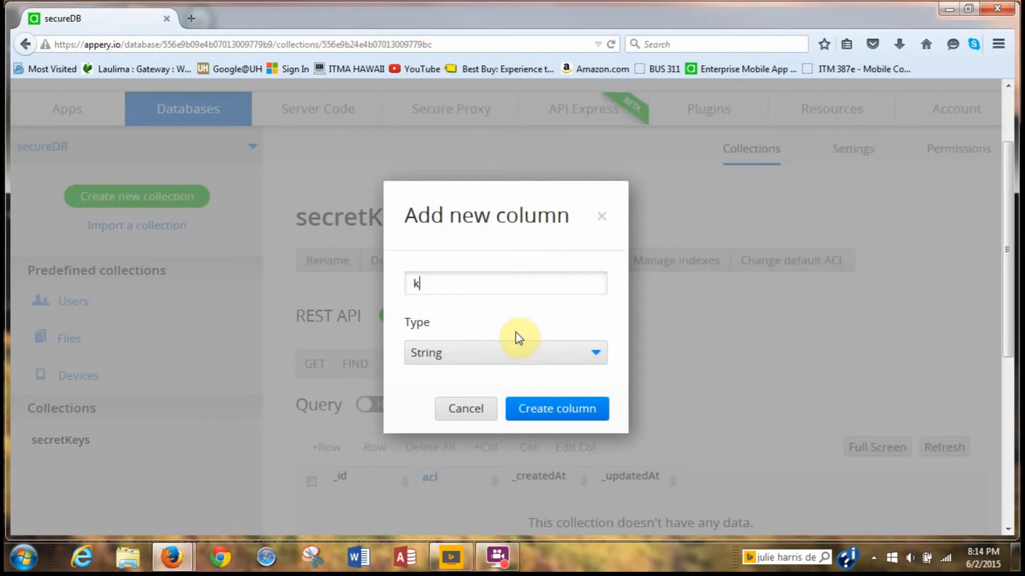
{"action": "type", "text": "eyName"}
{"action": "left_click", "coordinate": [565, 412]}
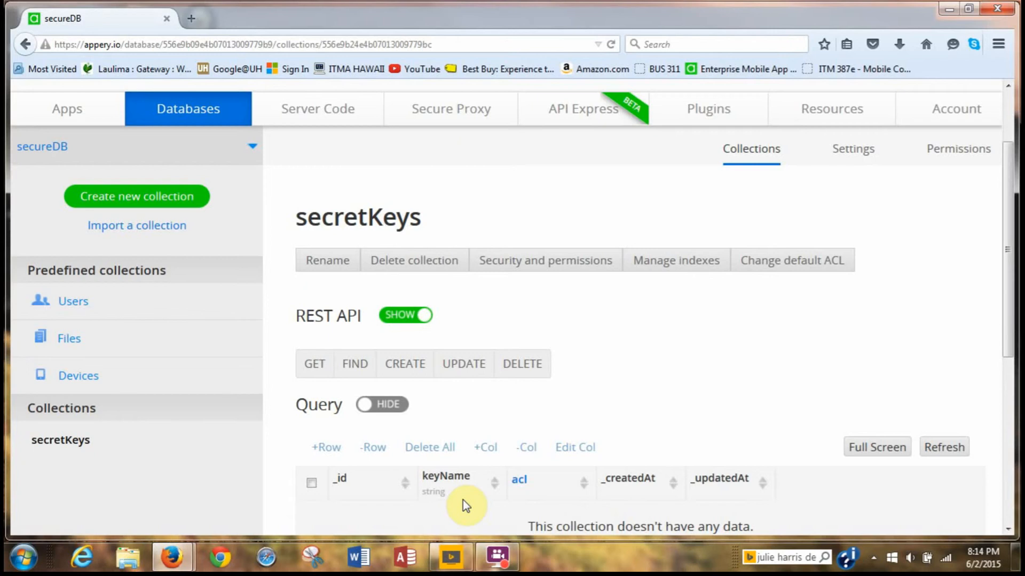
{"action": "left_click", "coordinate": [484, 448]}
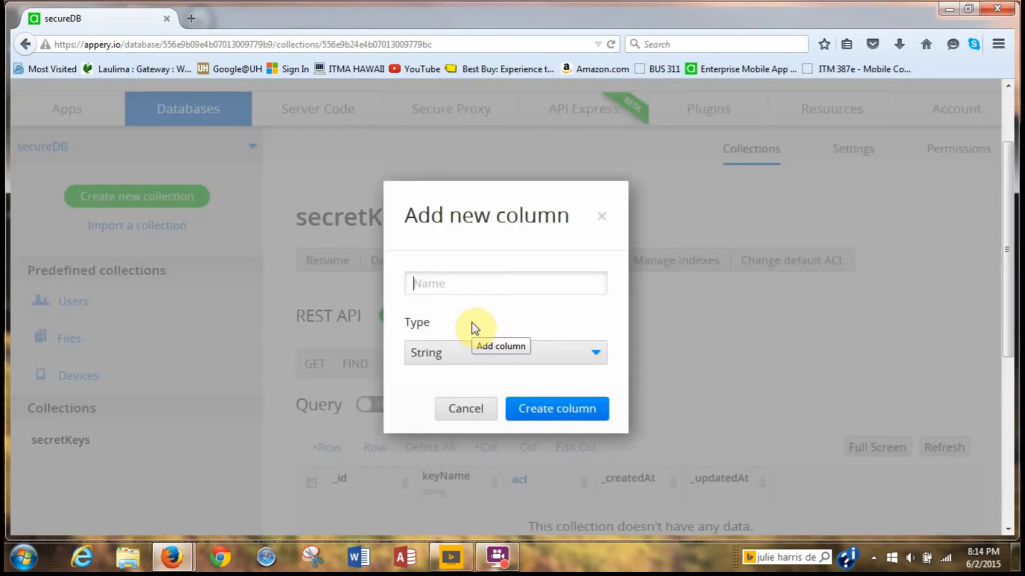
{"action": "type", "text": "secre"}
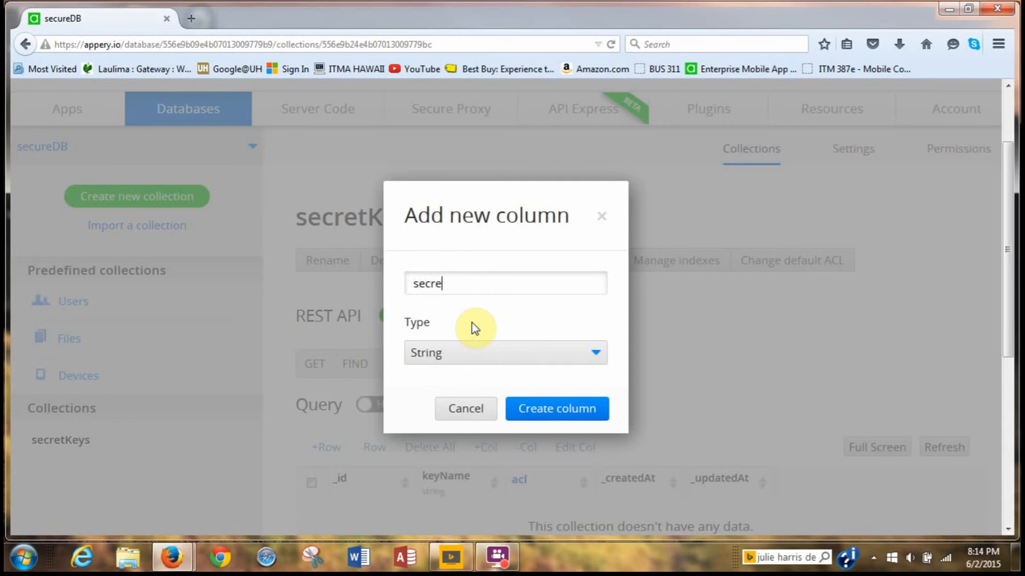
{"action": "type", "text": "tValue"}
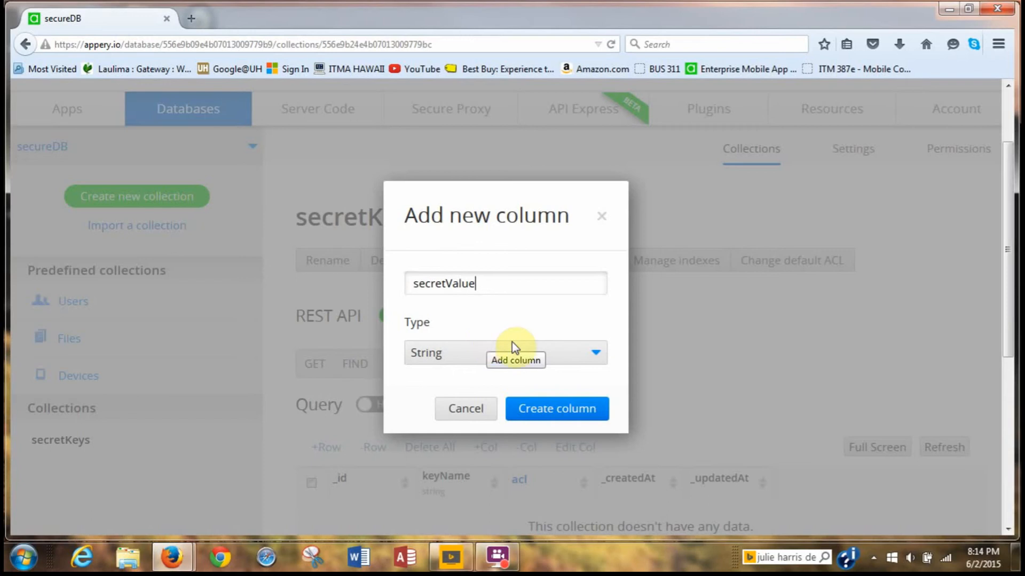
{"action": "left_click", "coordinate": [548, 409]}
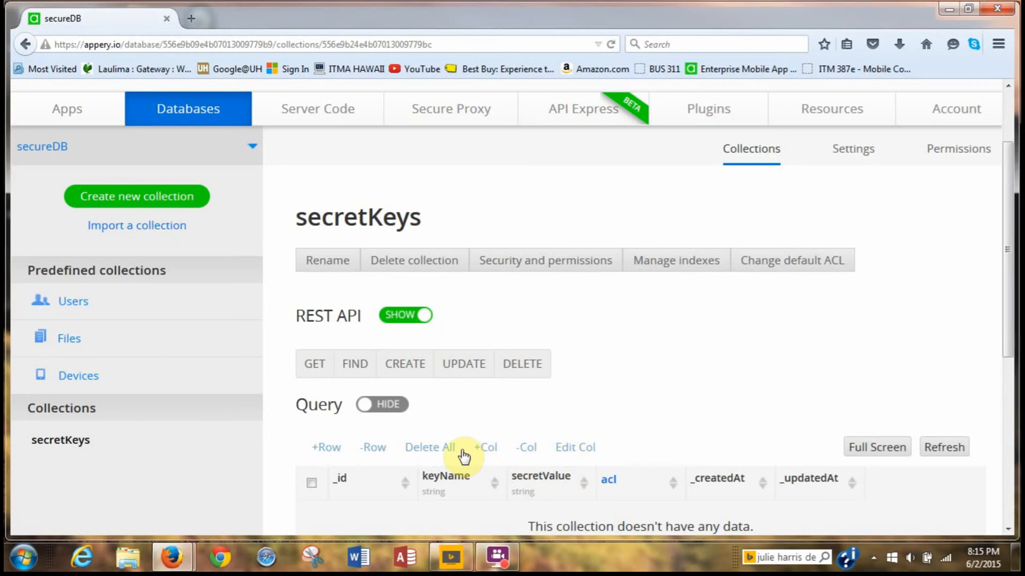
Add a row with keyName WeatherKey, leaving secretValue empty, and save it.
{"action": "left_click", "coordinate": [330, 455]}
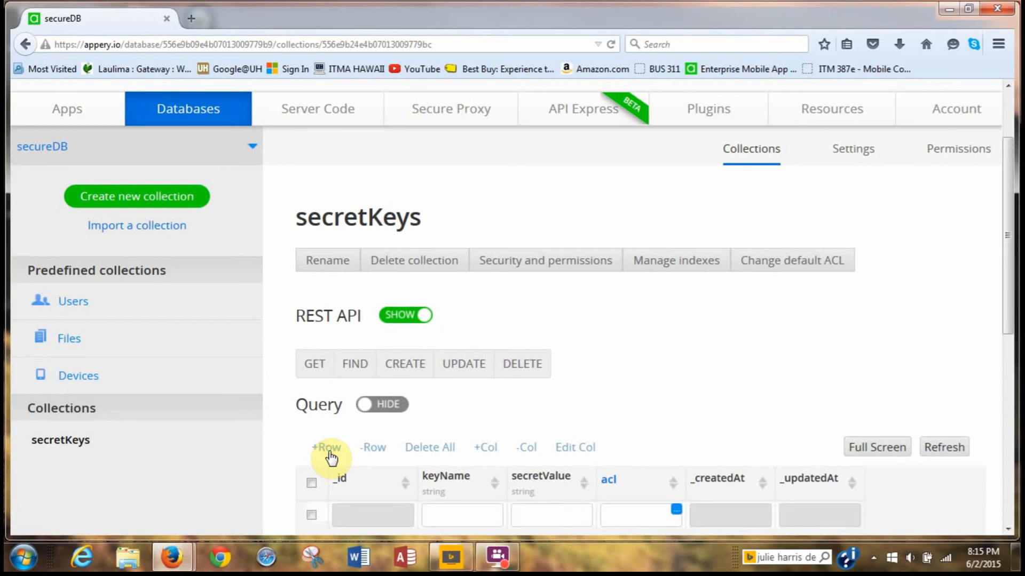
{"action": "left_click", "coordinate": [448, 518]}
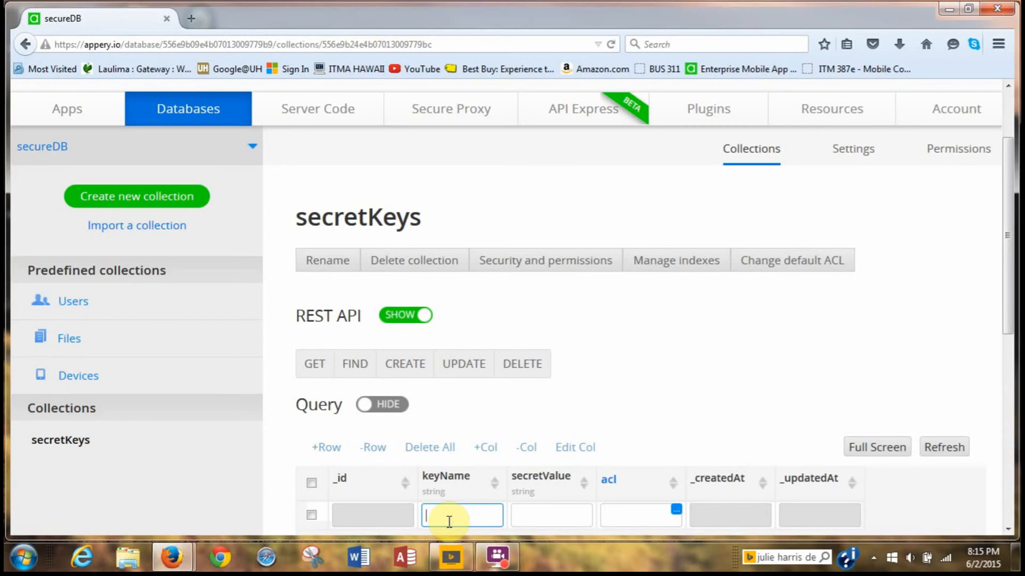
{"action": "type", "text": "Wea"}
{"action": "type", "text": "ther"}
{"action": "type", "text": "Kedy"}
{"action": "key", "text": "BackSpace"}
{"action": "key", "text": "BackSpace"}
{"action": "type", "text": "y"}
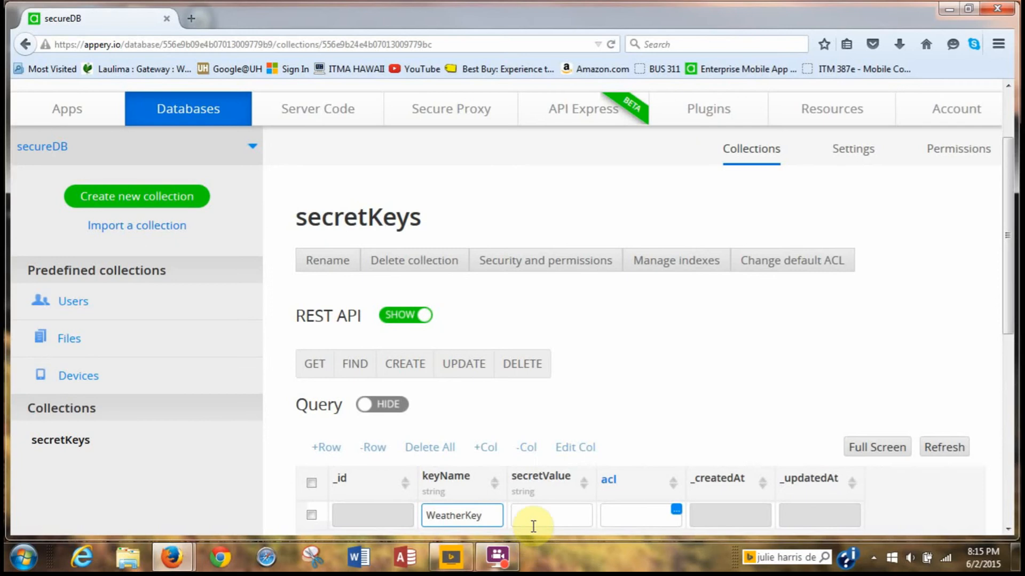
{"action": "left_click", "coordinate": [554, 524]}
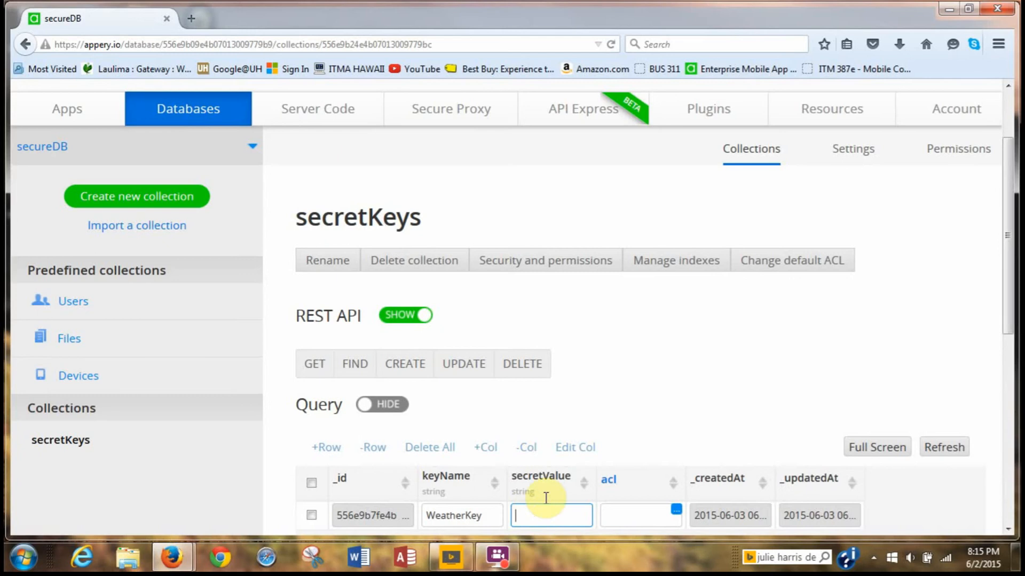
{"action": "scroll", "coordinate": [608, 430], "scroll_direction": "down", "scroll_amount": 1}
{"action": "scroll", "coordinate": [609, 433], "scroll_direction": "down", "scroll_amount": 6}
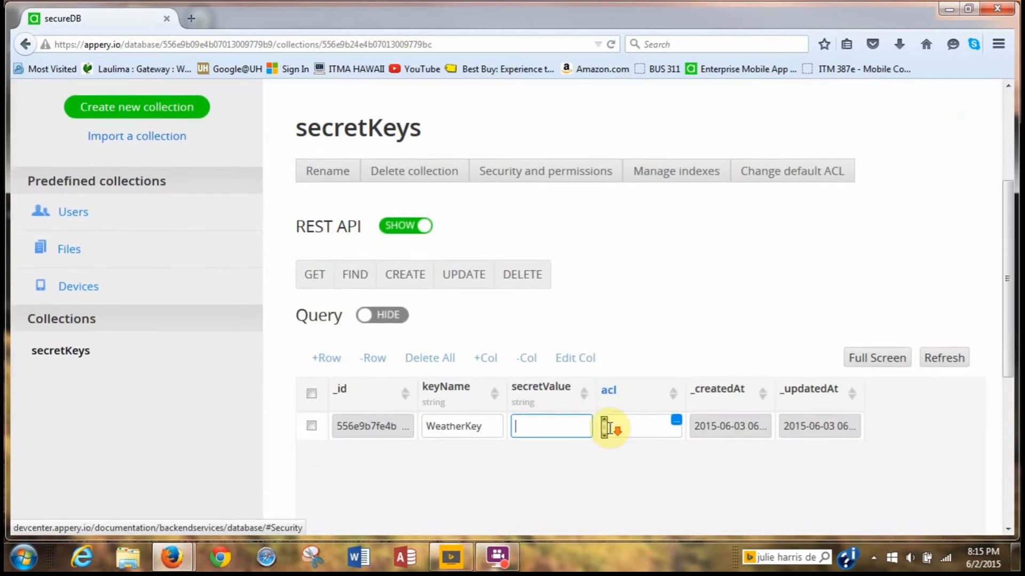
{"action": "scroll", "coordinate": [610, 432], "scroll_direction": "up", "scroll_amount": 6}
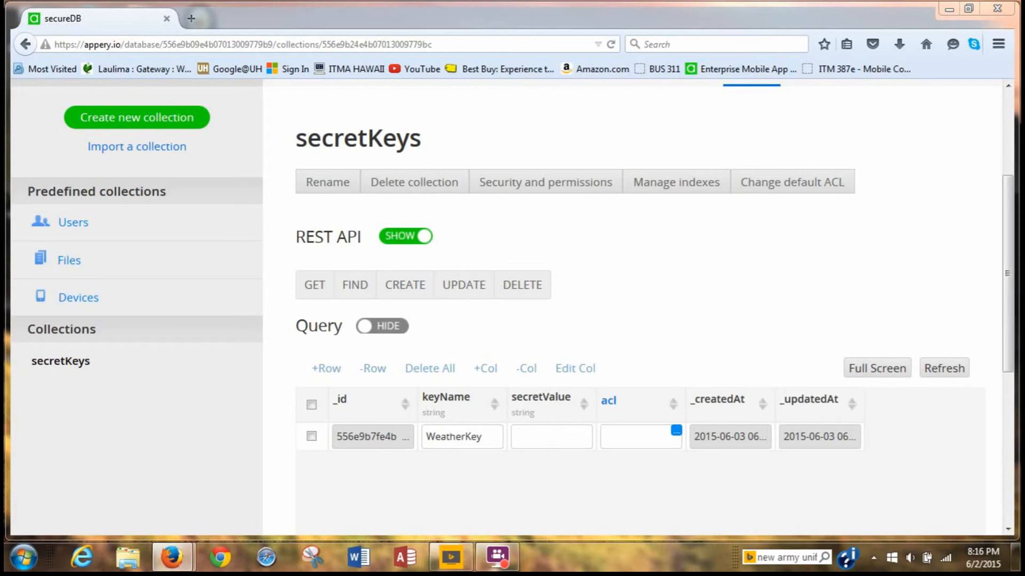
Bring the browser into view and open the mobile weather app tutorial from the course assignments page.
{"action": "left_click_drag", "start_coordinate": [1024, 27], "coordinate": [658, 28]}
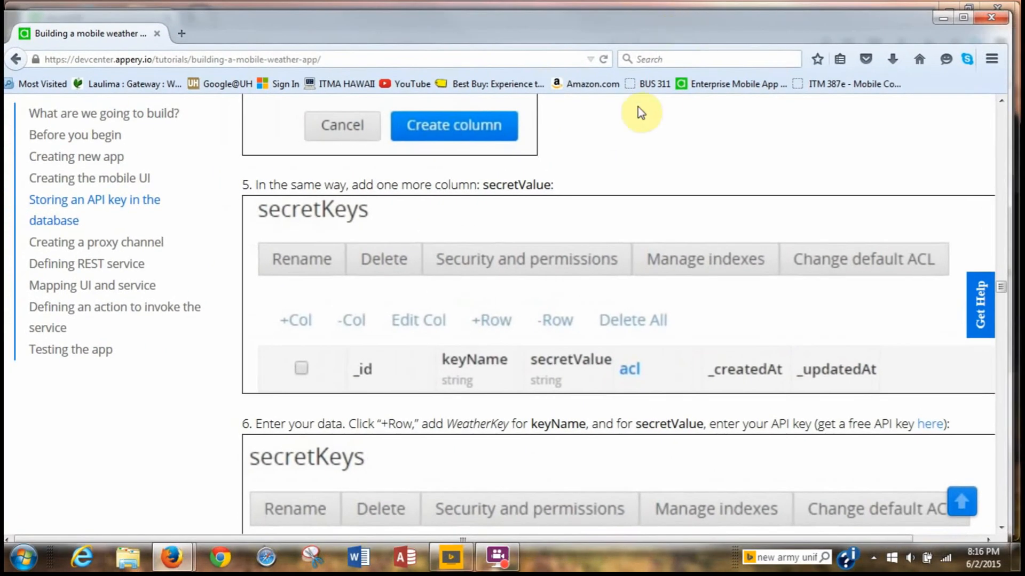
{"action": "scroll", "coordinate": [648, 216], "scroll_direction": "down", "scroll_amount": 3}
{"action": "scroll", "coordinate": [648, 216], "scroll_direction": "up", "scroll_amount": 20}
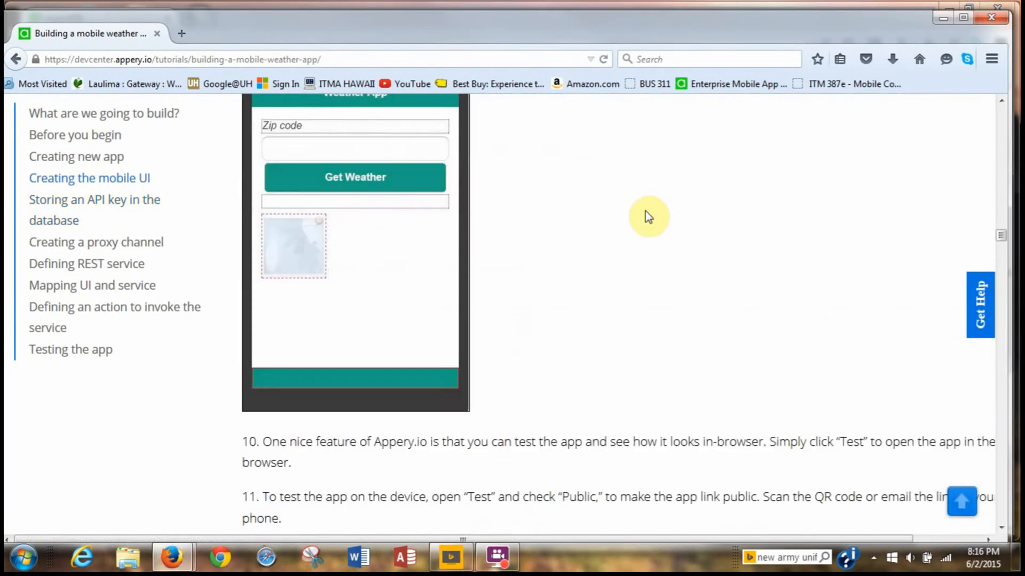
{"action": "scroll", "coordinate": [645, 211], "scroll_direction": "up", "scroll_amount": 10}
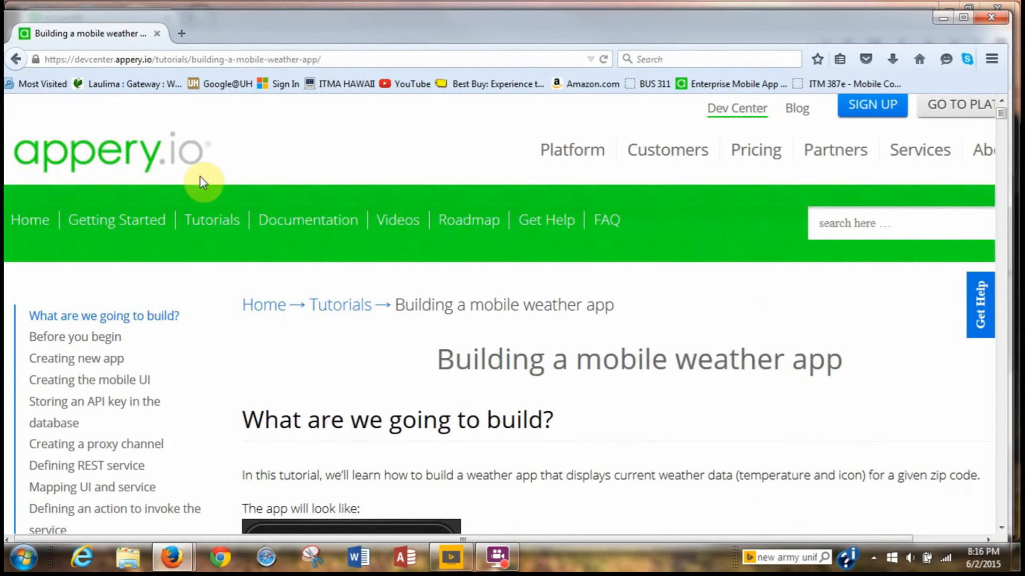
{"action": "left_click", "coordinate": [16, 58]}
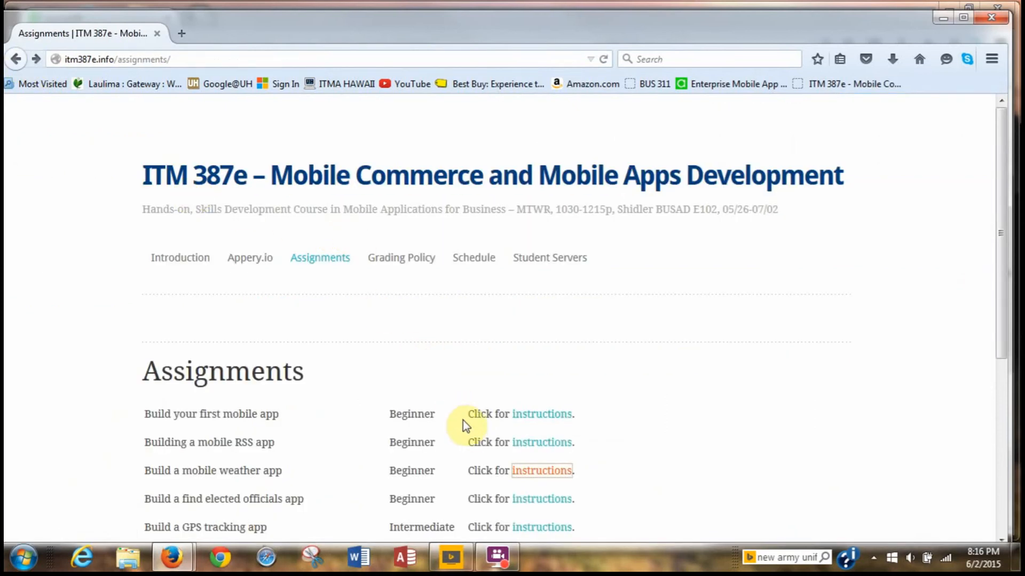
{"action": "left_click", "coordinate": [552, 474]}
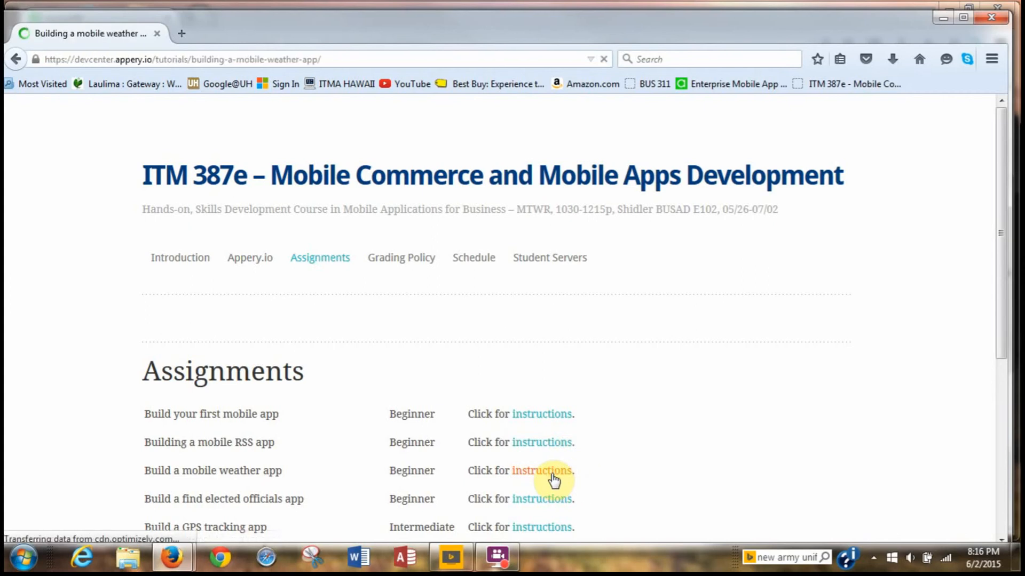
Scroll the tutorial down to step 6, 'Enter your data', under Storing an API key.
{"action": "scroll", "coordinate": [764, 424], "scroll_direction": "down", "scroll_amount": 3}
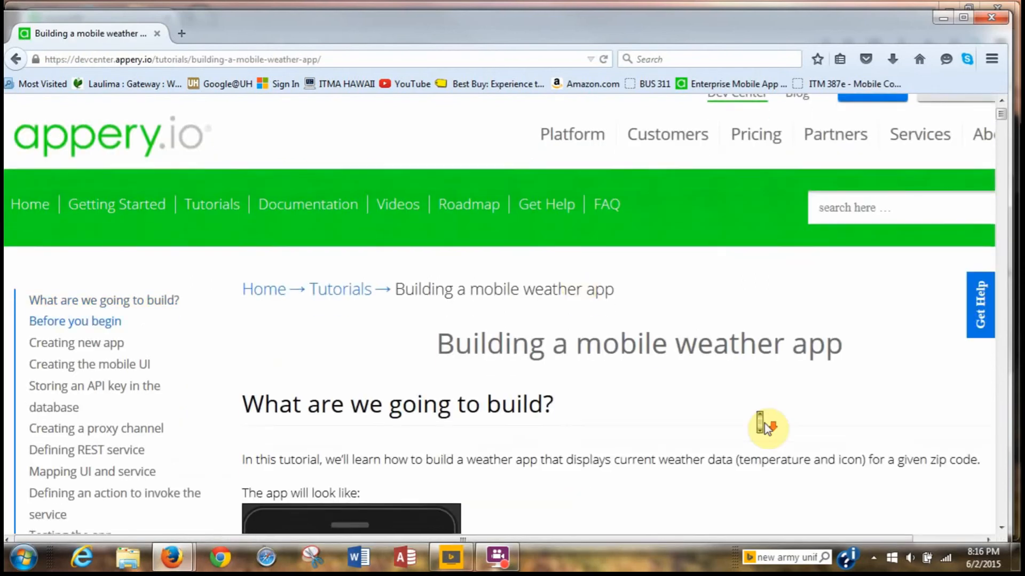
{"action": "scroll", "coordinate": [765, 424], "scroll_direction": "down", "scroll_amount": 3}
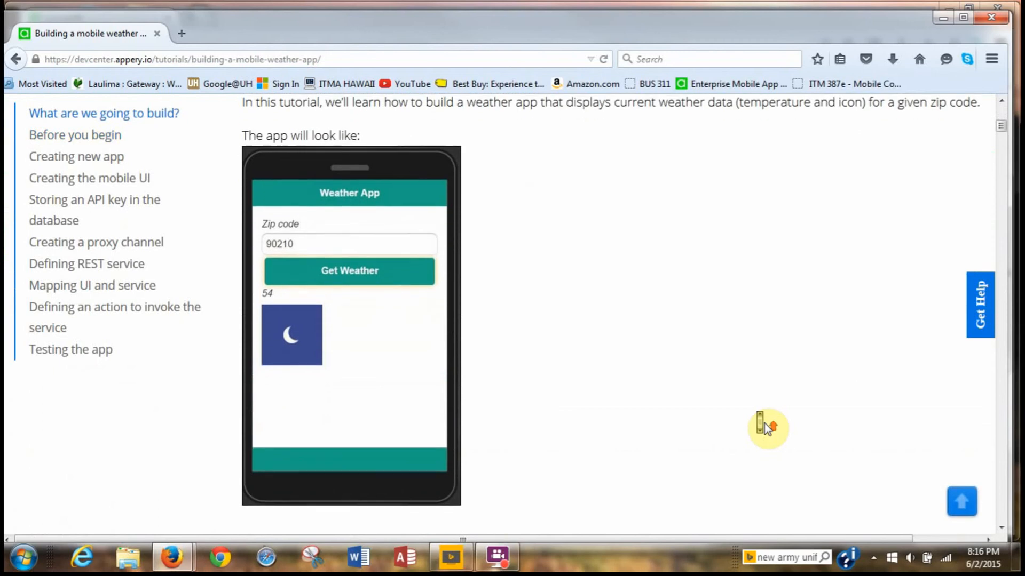
{"action": "scroll", "coordinate": [764, 424], "scroll_direction": "down", "scroll_amount": 5}
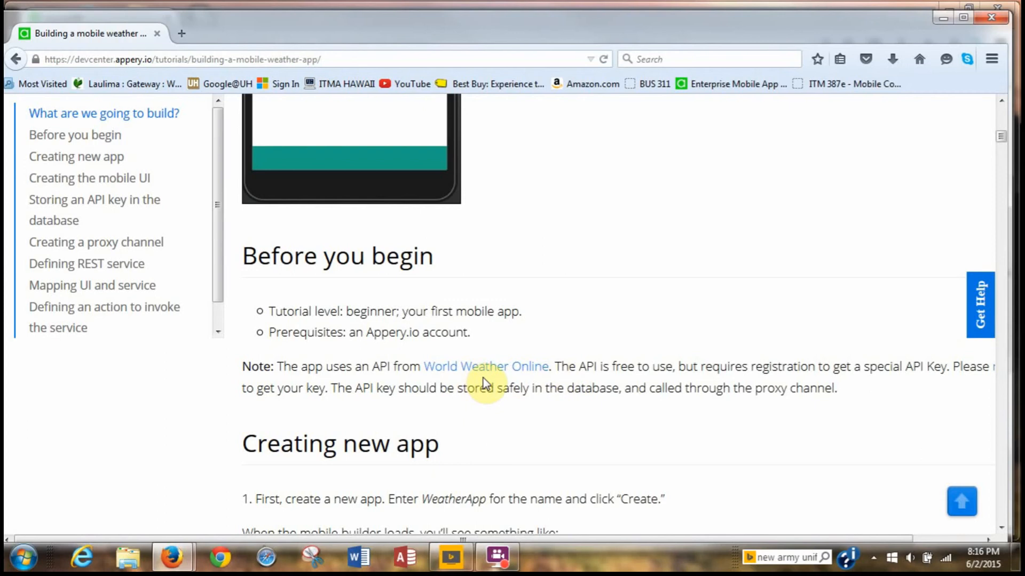
{"action": "scroll", "coordinate": [527, 388], "scroll_direction": "down", "scroll_amount": 2}
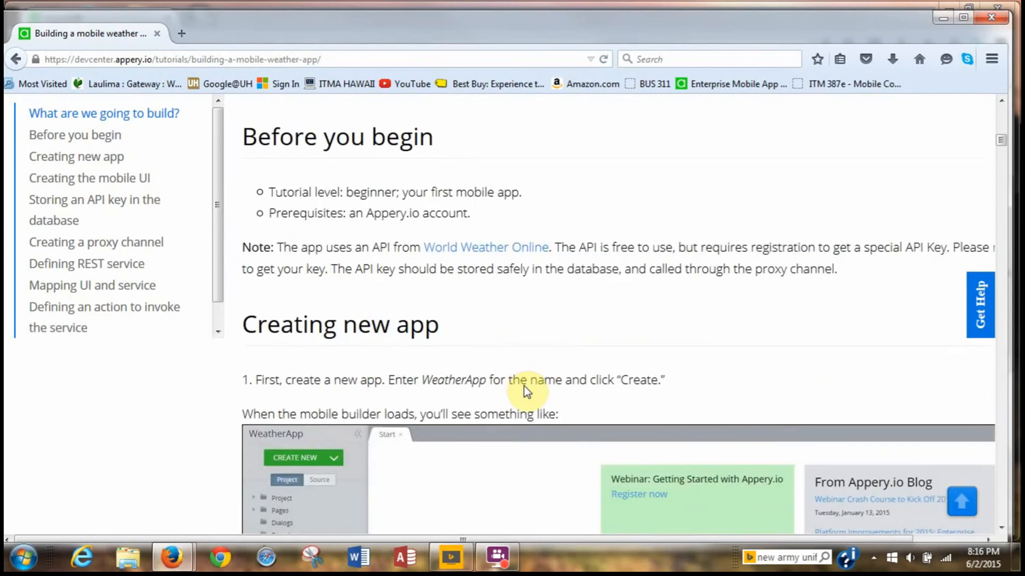
{"action": "scroll", "coordinate": [524, 386], "scroll_direction": "down", "scroll_amount": 10}
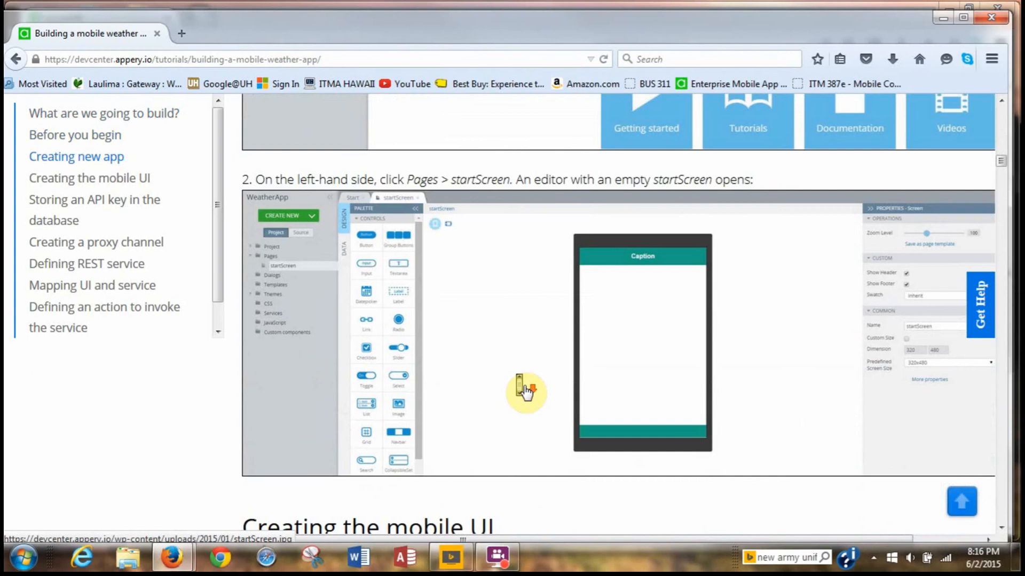
{"action": "scroll", "coordinate": [526, 391], "scroll_direction": "down", "scroll_amount": 20}
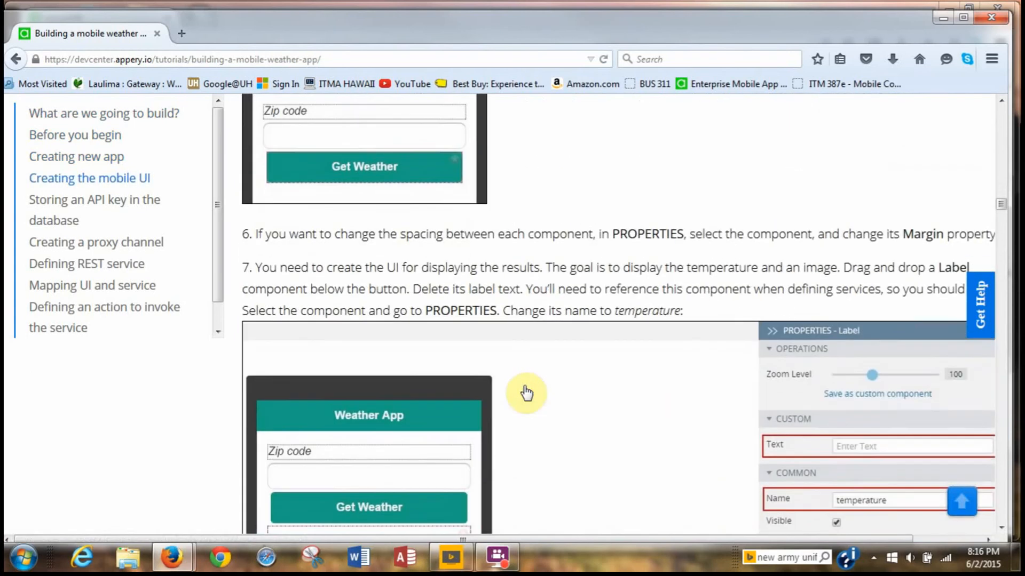
{"action": "scroll", "coordinate": [527, 393], "scroll_direction": "down", "scroll_amount": 15}
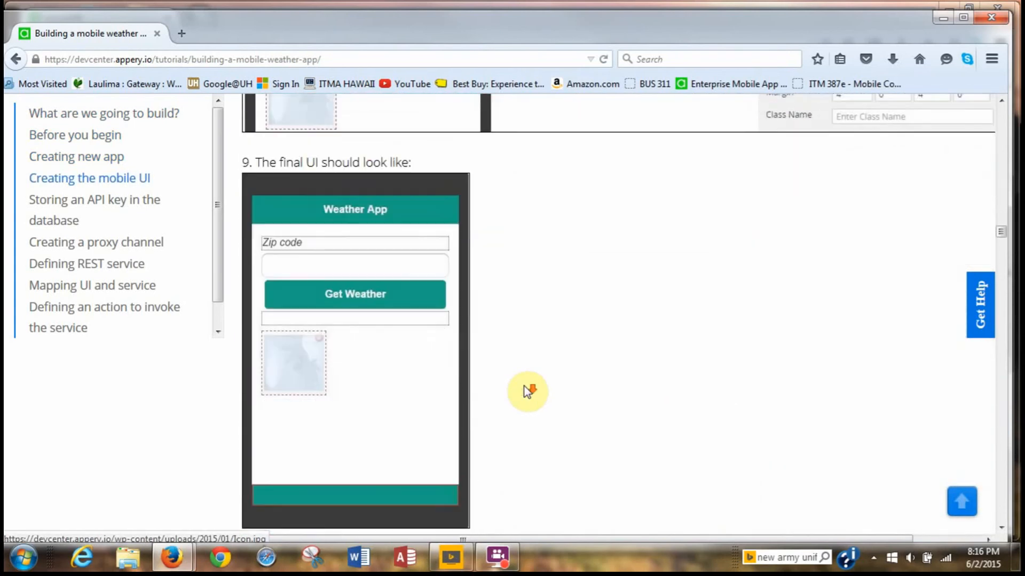
{"action": "scroll", "coordinate": [527, 392], "scroll_direction": "down", "scroll_amount": 15}
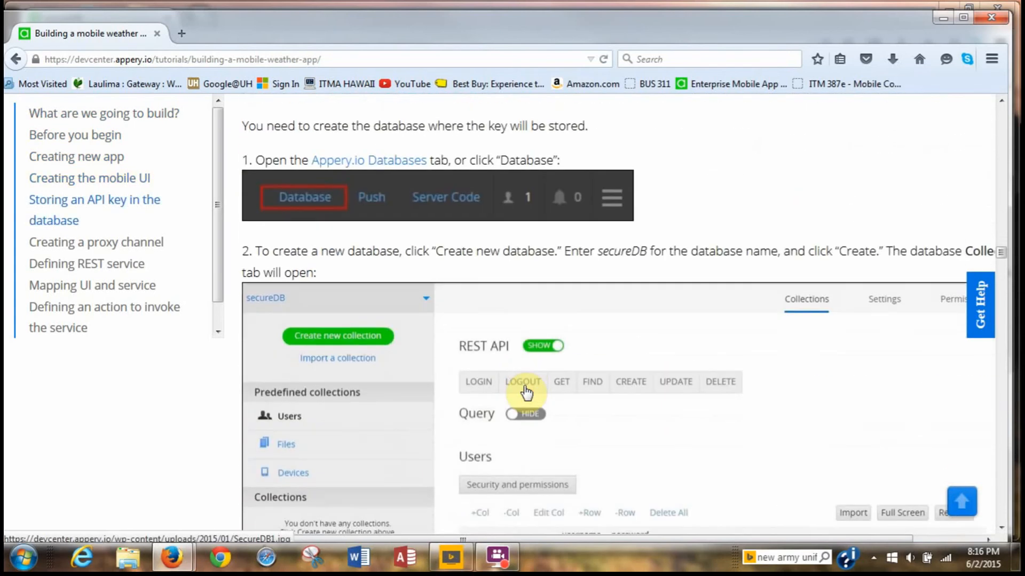
{"action": "scroll", "coordinate": [527, 392], "scroll_direction": "down", "scroll_amount": 15}
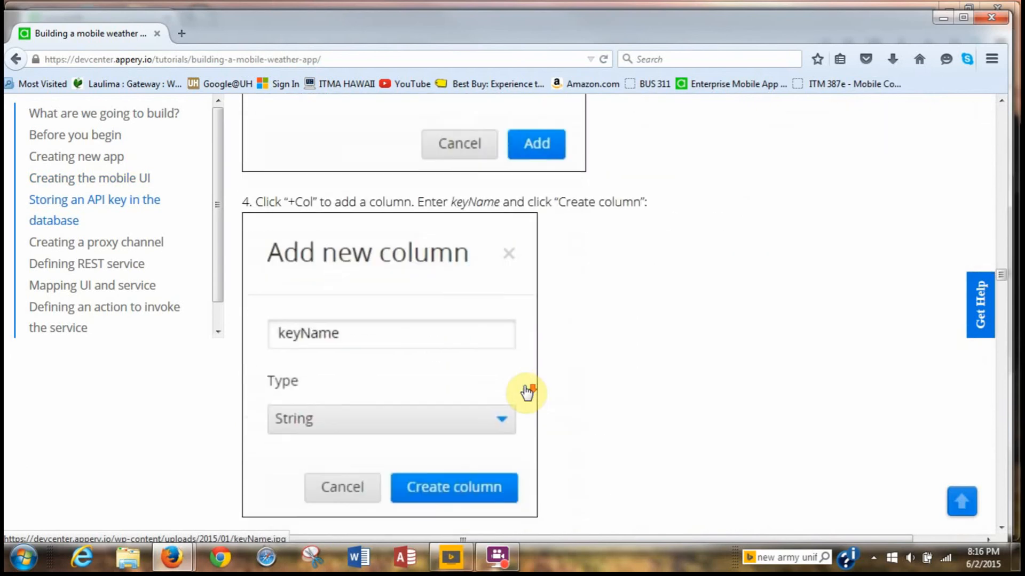
{"action": "scroll", "coordinate": [526, 393], "scroll_direction": "down", "scroll_amount": 15}
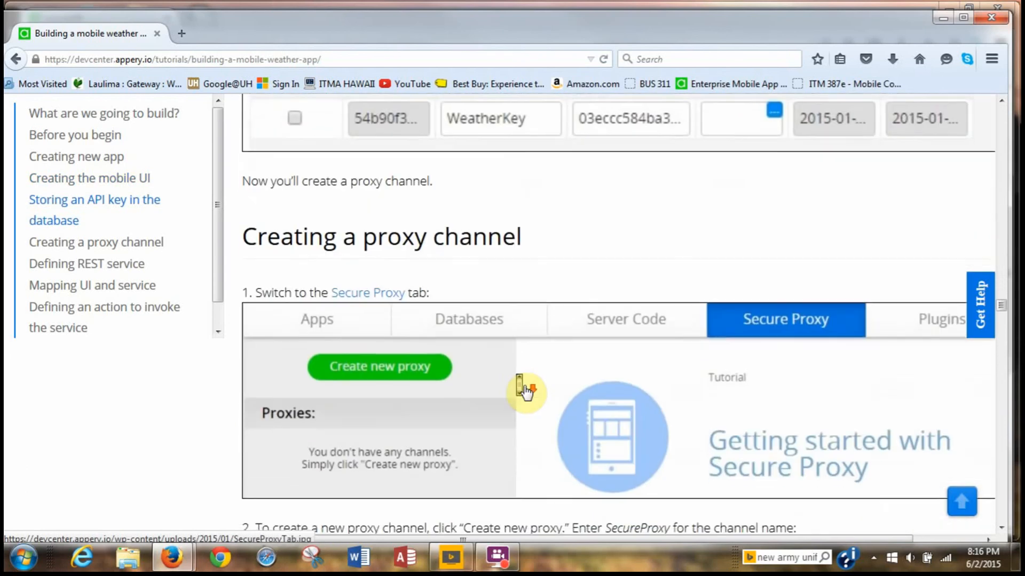
{"action": "scroll", "coordinate": [526, 393], "scroll_direction": "down", "scroll_amount": 3}
{"action": "scroll", "coordinate": [526, 393], "scroll_direction": "up", "scroll_amount": 15}
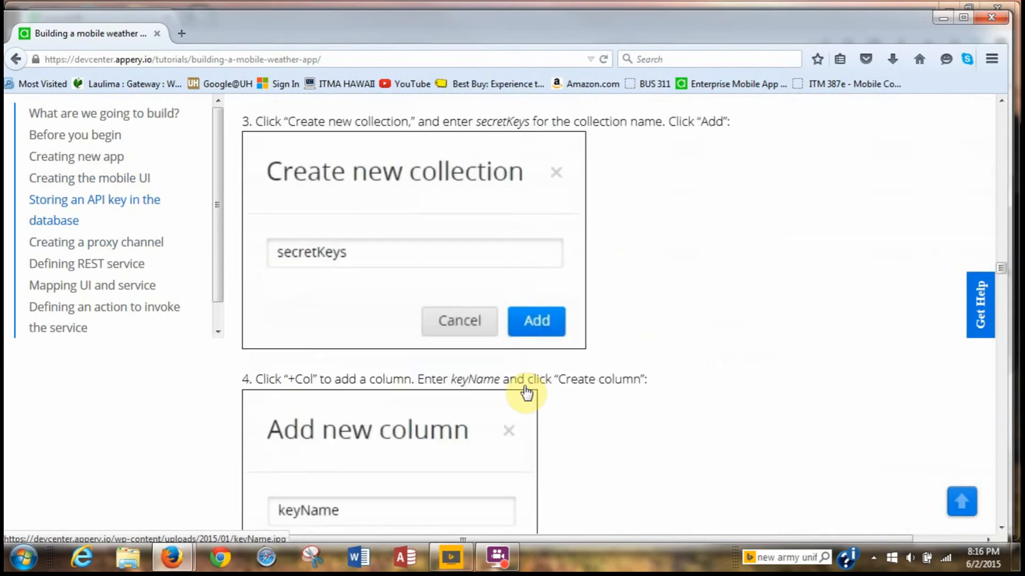
{"action": "scroll", "coordinate": [527, 393], "scroll_direction": "up", "scroll_amount": 15}
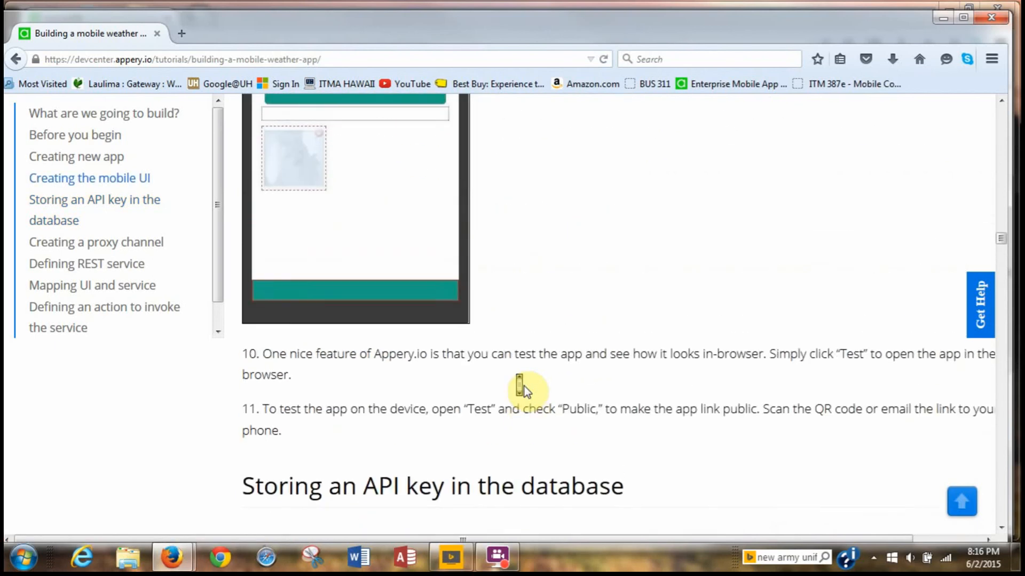
{"action": "scroll", "coordinate": [524, 386], "scroll_direction": "up", "scroll_amount": 6}
{"action": "scroll", "coordinate": [524, 387], "scroll_direction": "down", "scroll_amount": 2}
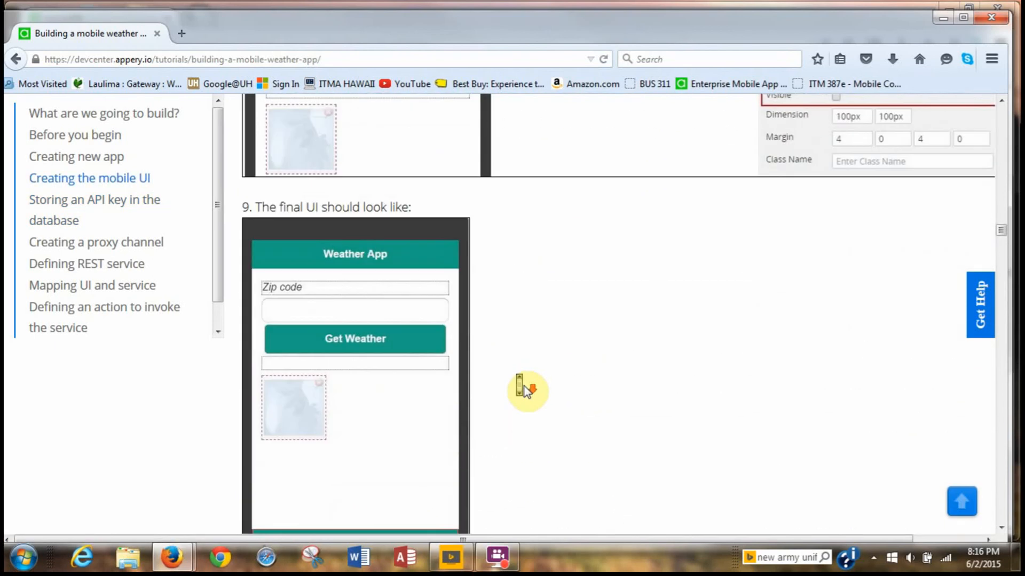
{"action": "scroll", "coordinate": [528, 391], "scroll_direction": "down", "scroll_amount": 5}
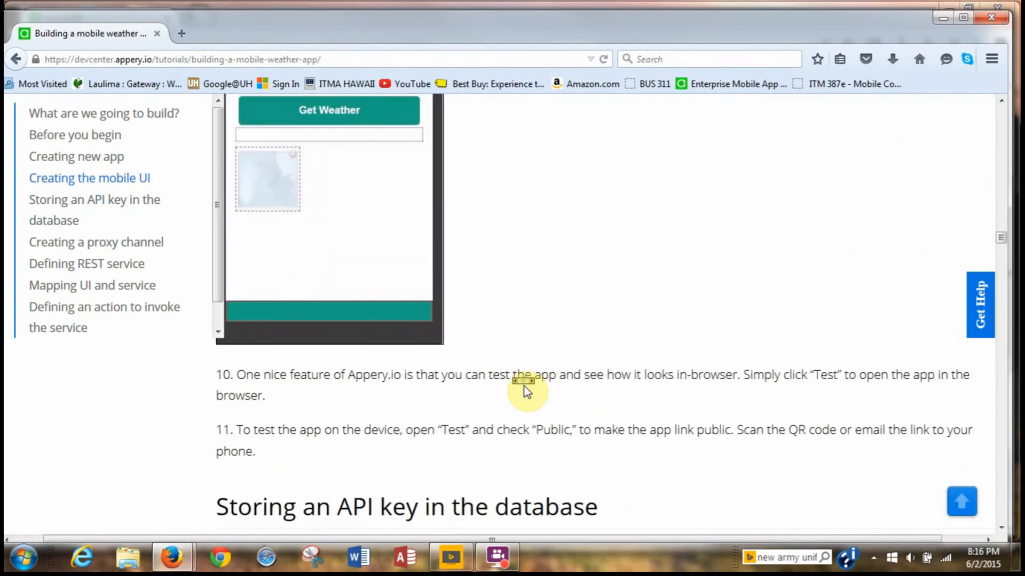
{"action": "scroll", "coordinate": [524, 386], "scroll_direction": "down", "scroll_amount": 5}
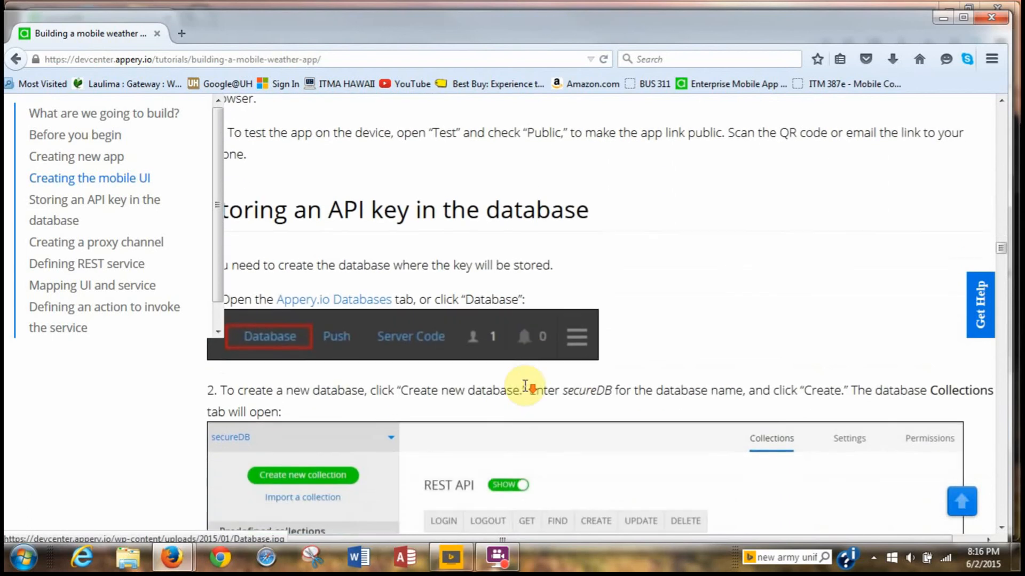
{"action": "scroll", "coordinate": [526, 385], "scroll_direction": "down", "scroll_amount": 1}
{"action": "scroll", "coordinate": [526, 389], "scroll_direction": "right", "scroll_amount": 1}
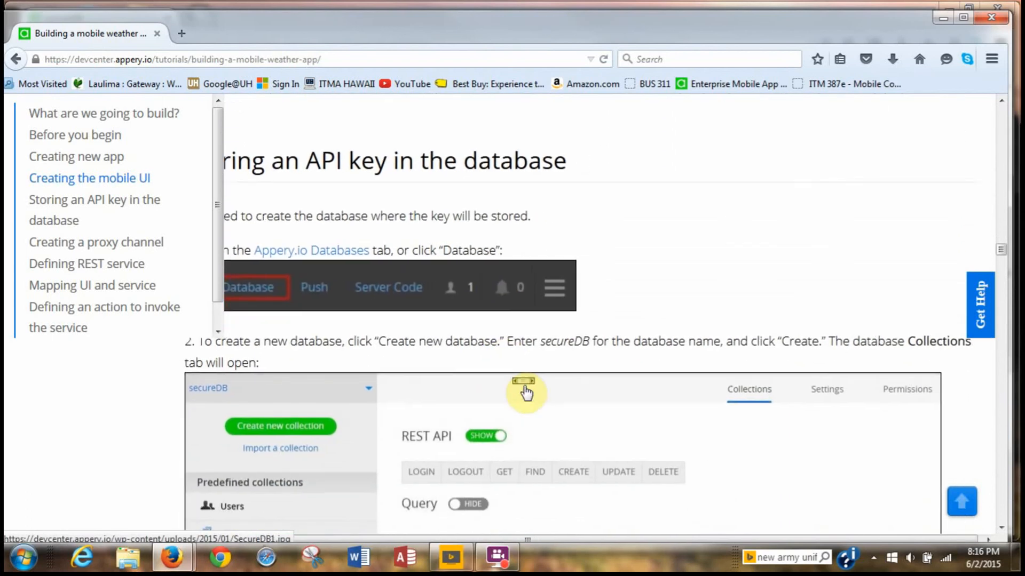
{"action": "scroll", "coordinate": [526, 392], "scroll_direction": "left", "scroll_amount": 2}
{"action": "scroll", "coordinate": [526, 391], "scroll_direction": "down", "scroll_amount": 6}
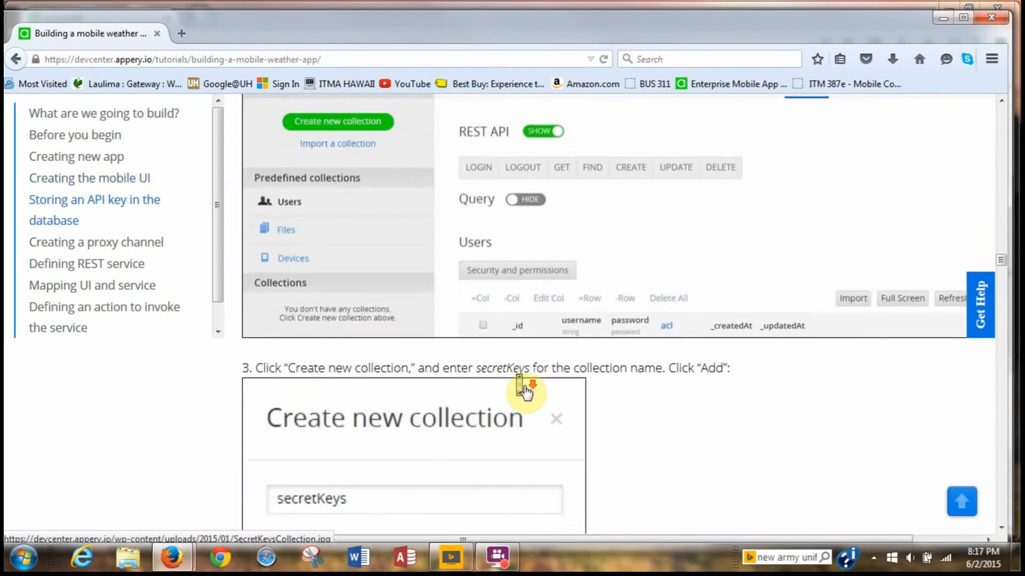
{"action": "scroll", "coordinate": [526, 392], "scroll_direction": "down", "scroll_amount": 10}
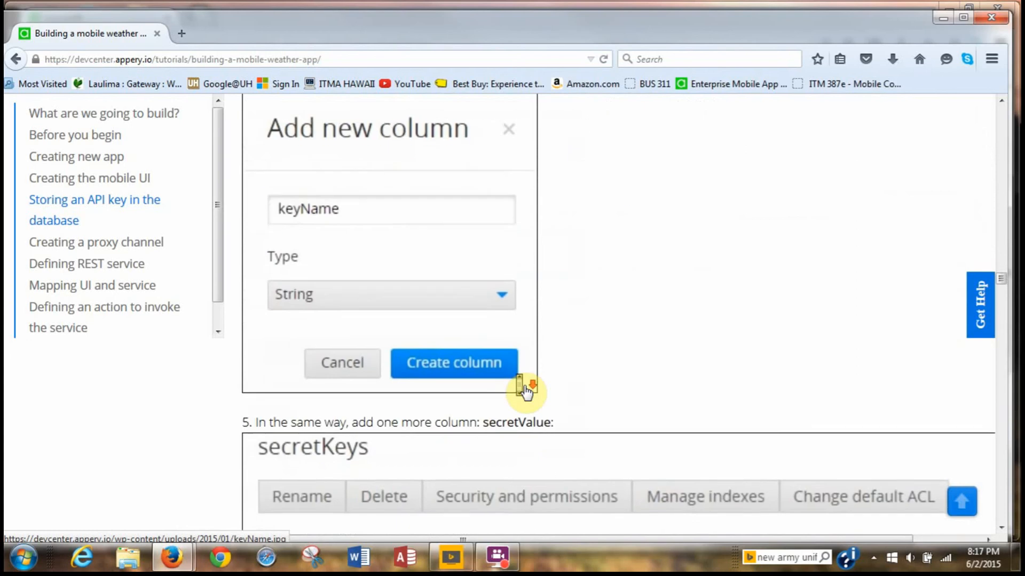
{"action": "scroll", "coordinate": [526, 391], "scroll_direction": "down", "scroll_amount": 8}
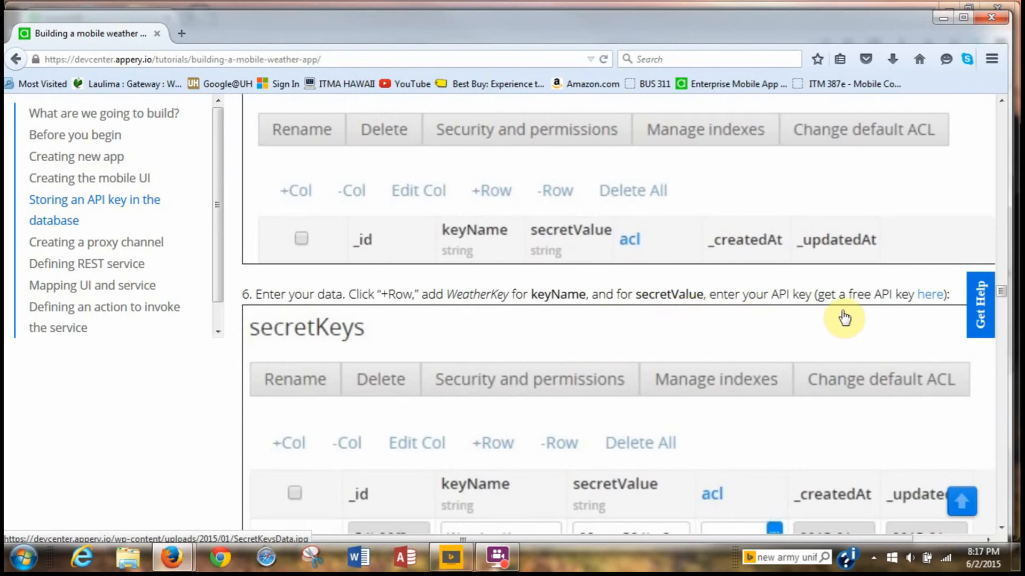
Open World Weather Online's free Weather API page in a new tab and read down to Terms and conditions.
{"action": "left_click", "coordinate": [932, 297]}
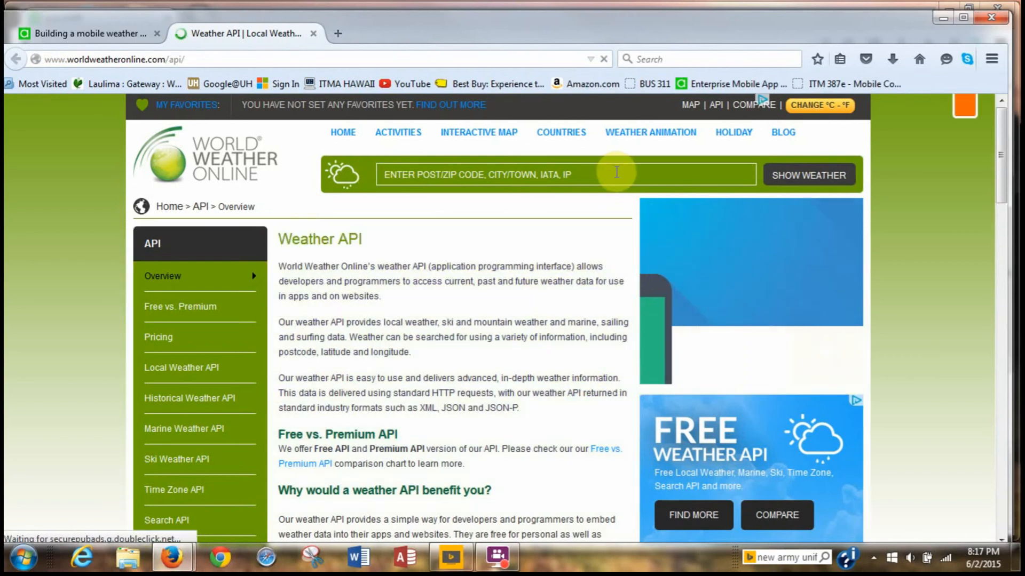
{"action": "scroll", "coordinate": [742, 279], "scroll_direction": "down", "scroll_amount": 2}
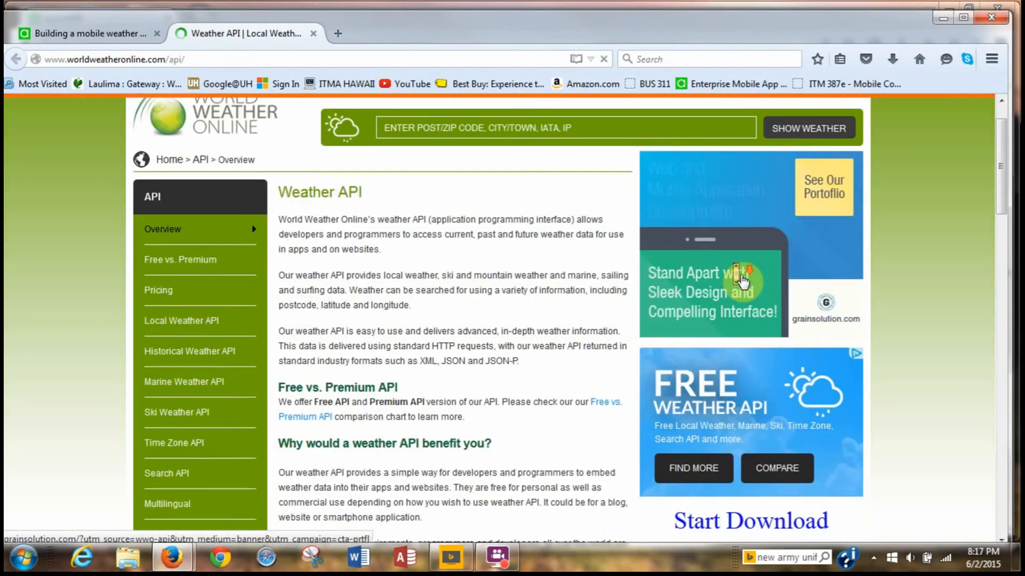
{"action": "scroll", "coordinate": [742, 279], "scroll_direction": "down", "scroll_amount": 8}
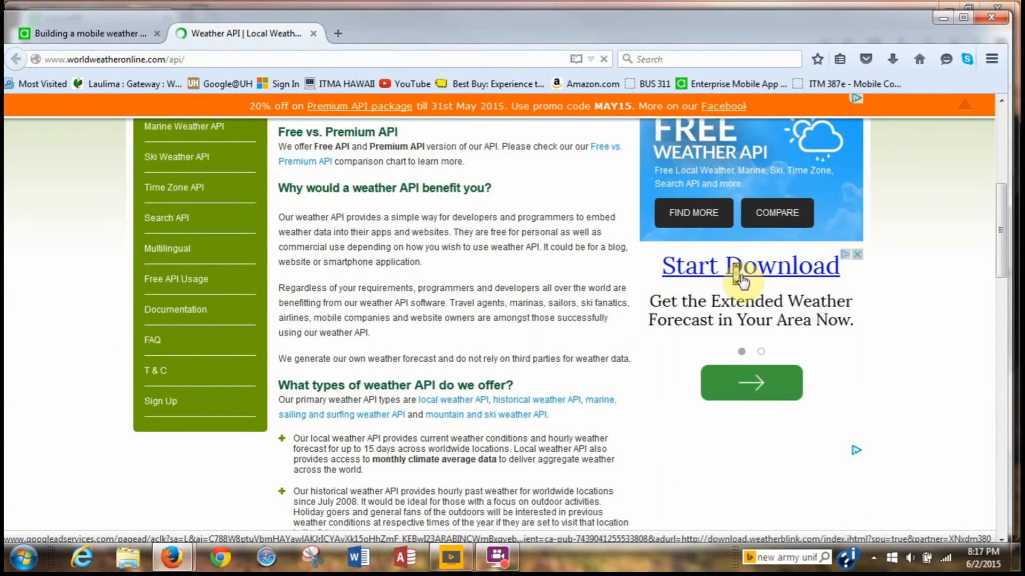
{"action": "scroll", "coordinate": [742, 279], "scroll_direction": "down", "scroll_amount": 4}
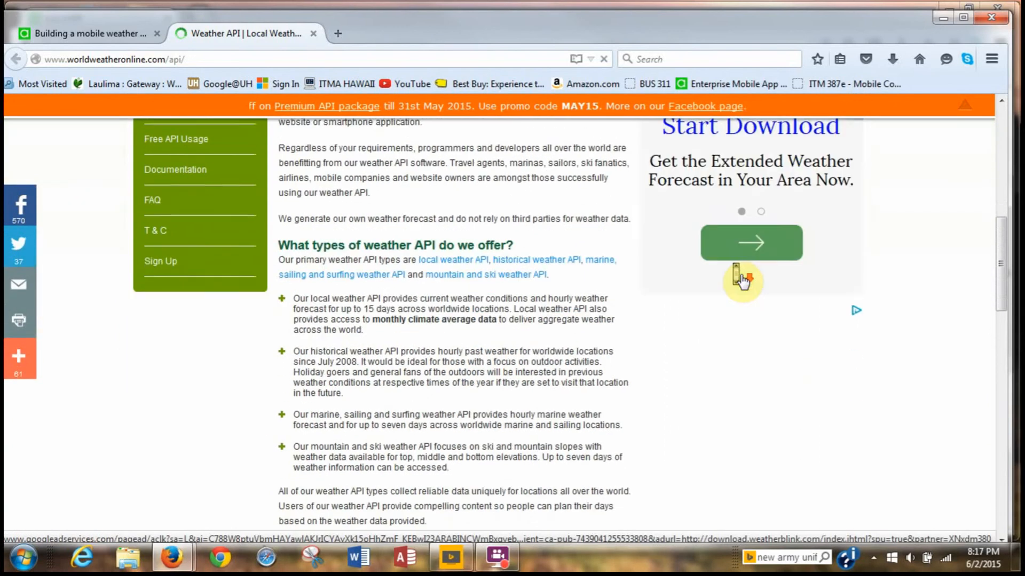
{"action": "scroll", "coordinate": [741, 277], "scroll_direction": "down", "scroll_amount": 18}
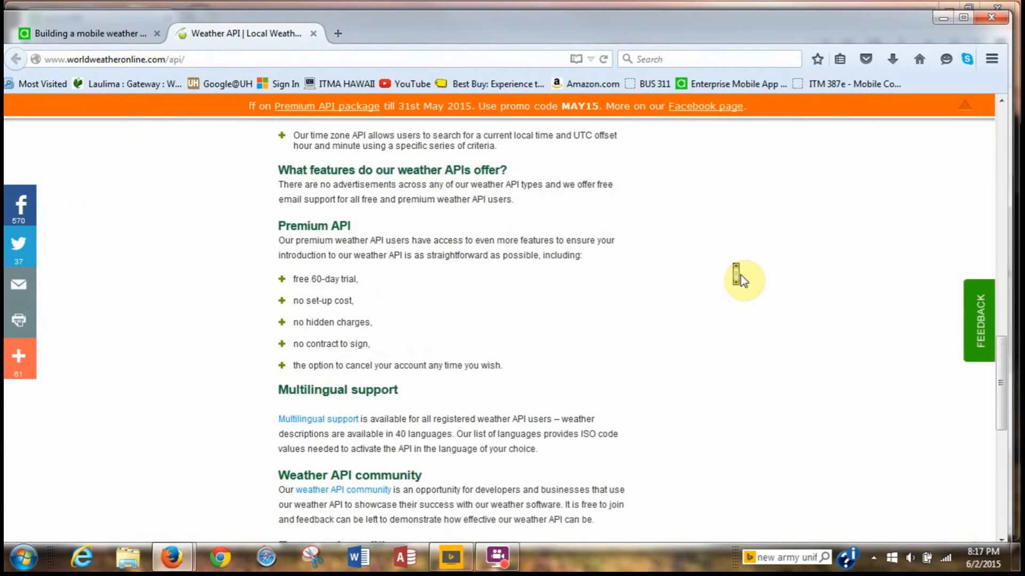
{"action": "scroll", "coordinate": [741, 277], "scroll_direction": "down", "scroll_amount": 5}
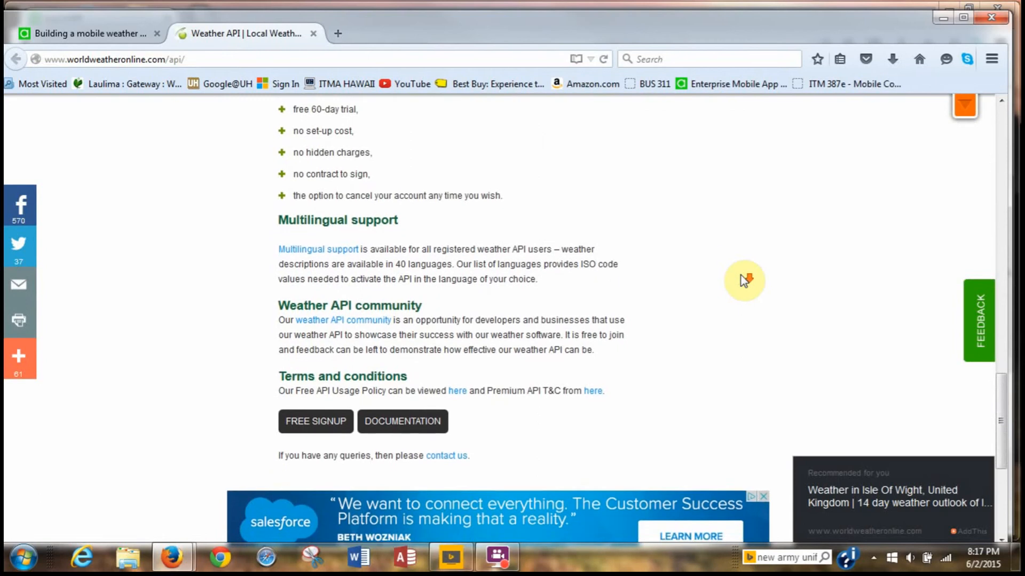
Start the free sign-up and submit the registration with an e-mail, full name and password.
{"action": "left_click", "coordinate": [308, 427]}
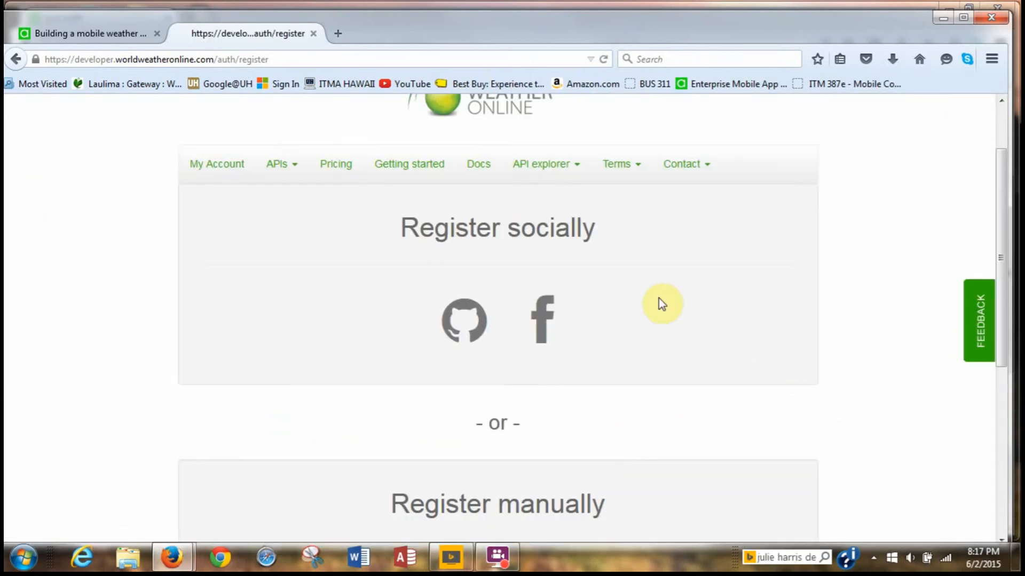
{"action": "scroll", "coordinate": [693, 299], "scroll_direction": "down", "scroll_amount": 5}
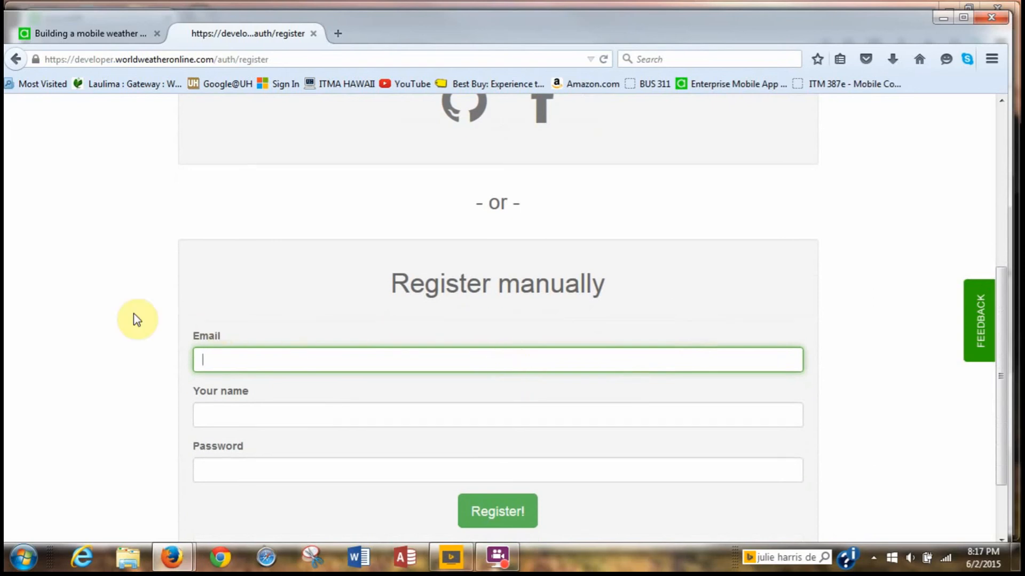
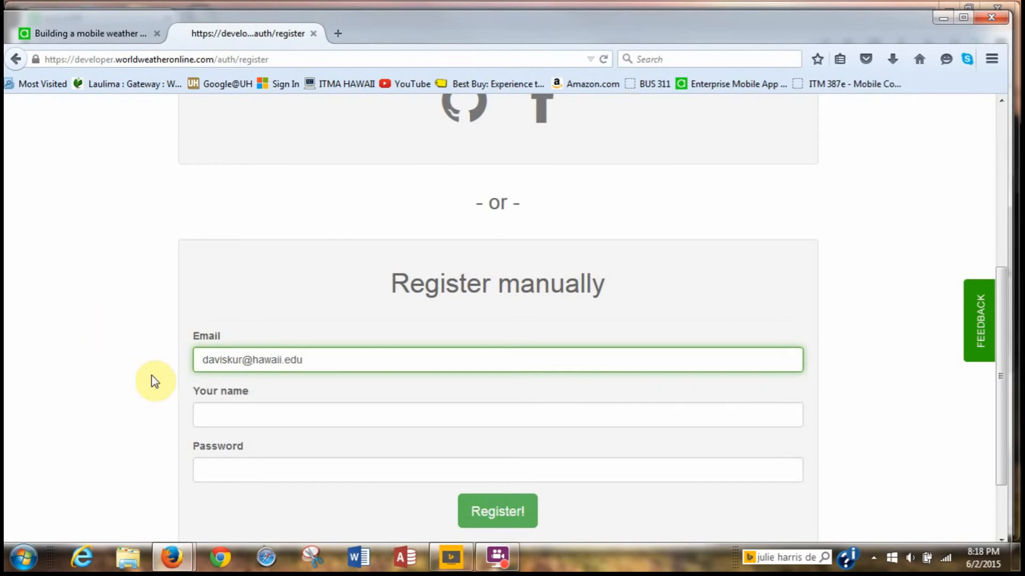
{"action": "left_click", "coordinate": [219, 418]}
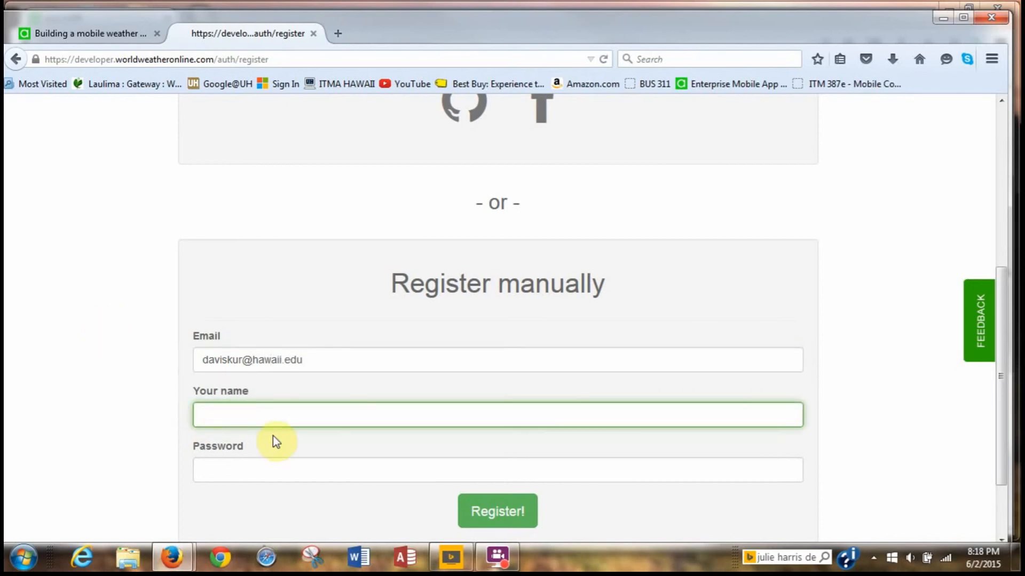
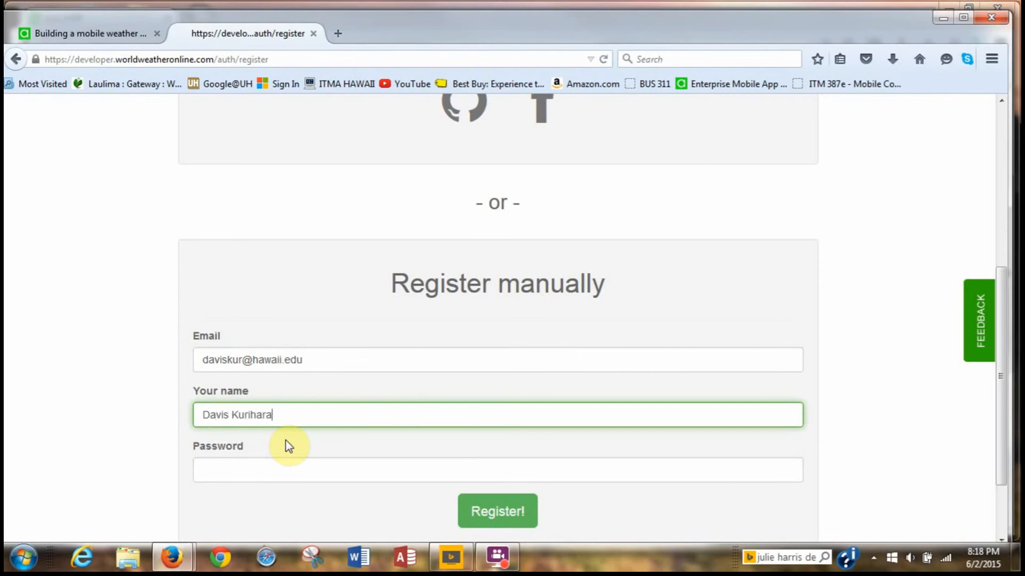
{"action": "left_click", "coordinate": [255, 468]}
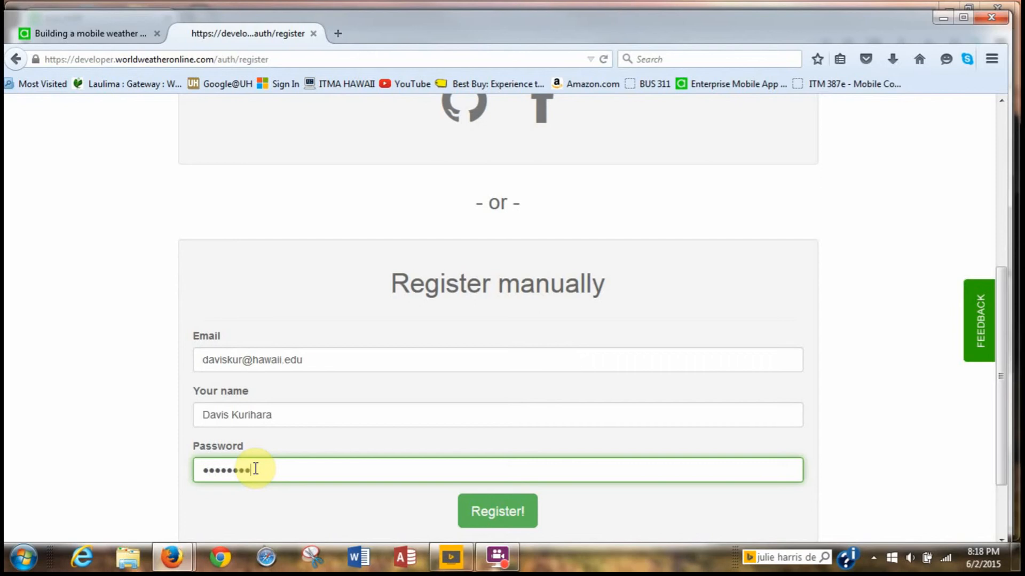
{"action": "left_click", "coordinate": [508, 515]}
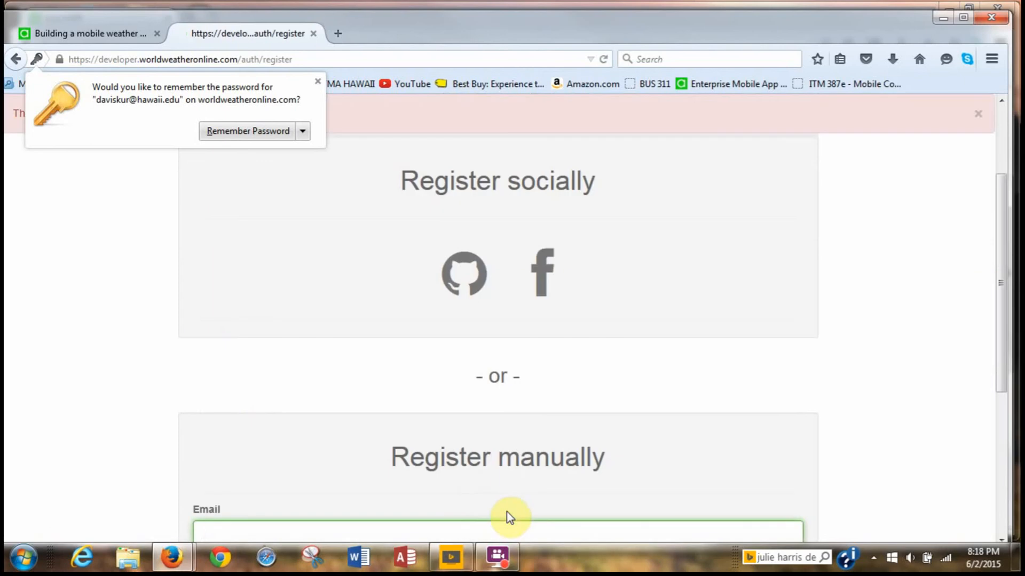
After the already-registered error, resubmit the registration using a different saved e-mail address.
{"action": "scroll", "coordinate": [587, 399], "scroll_direction": "up", "scroll_amount": 3}
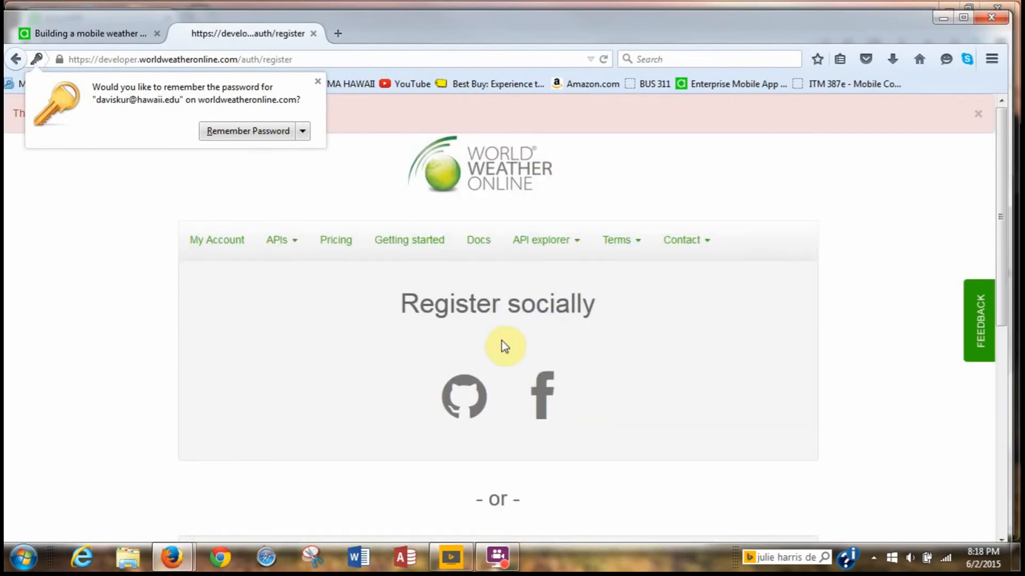
{"action": "left_click", "coordinate": [317, 81]}
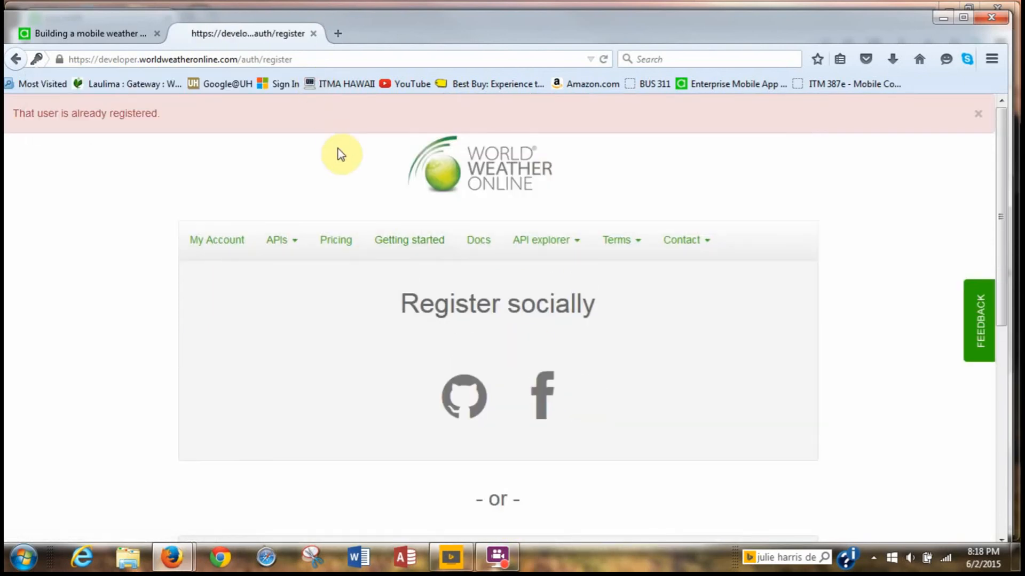
{"action": "scroll", "coordinate": [258, 167], "scroll_direction": "down", "scroll_amount": 3}
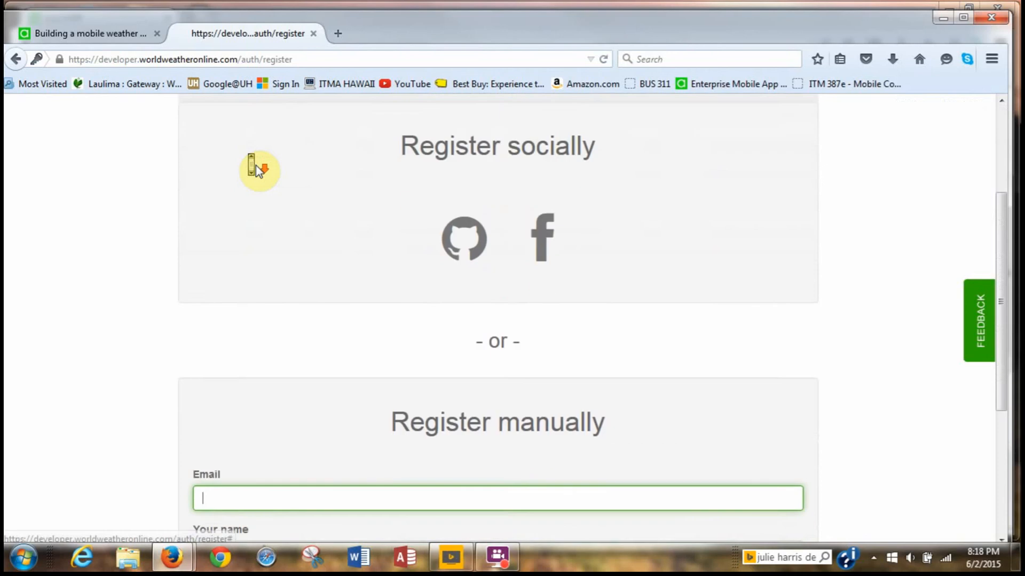
{"action": "scroll", "coordinate": [255, 165], "scroll_direction": "down", "scroll_amount": 1}
{"action": "left_click", "coordinate": [285, 457]}
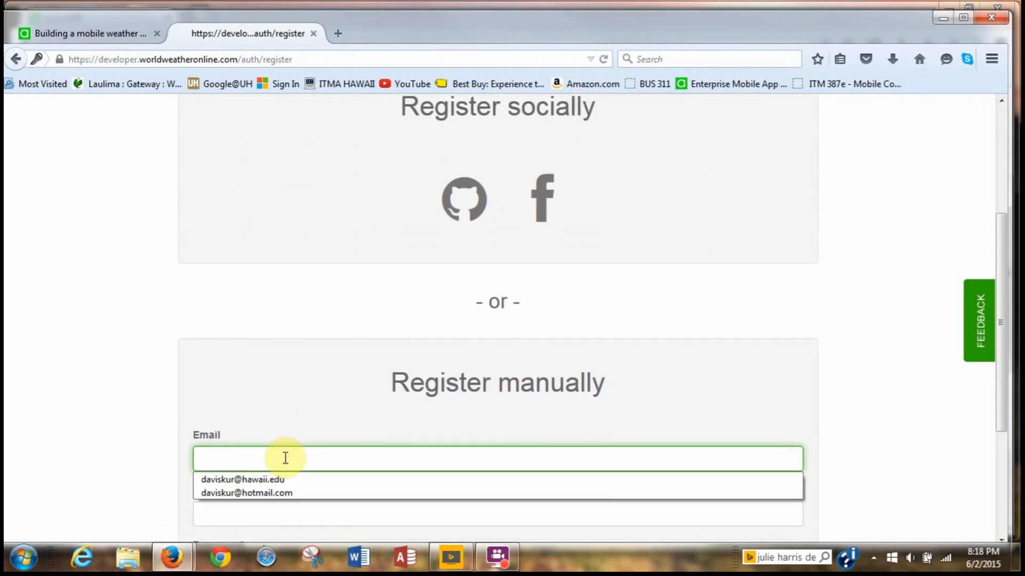
{"action": "left_click", "coordinate": [289, 493]}
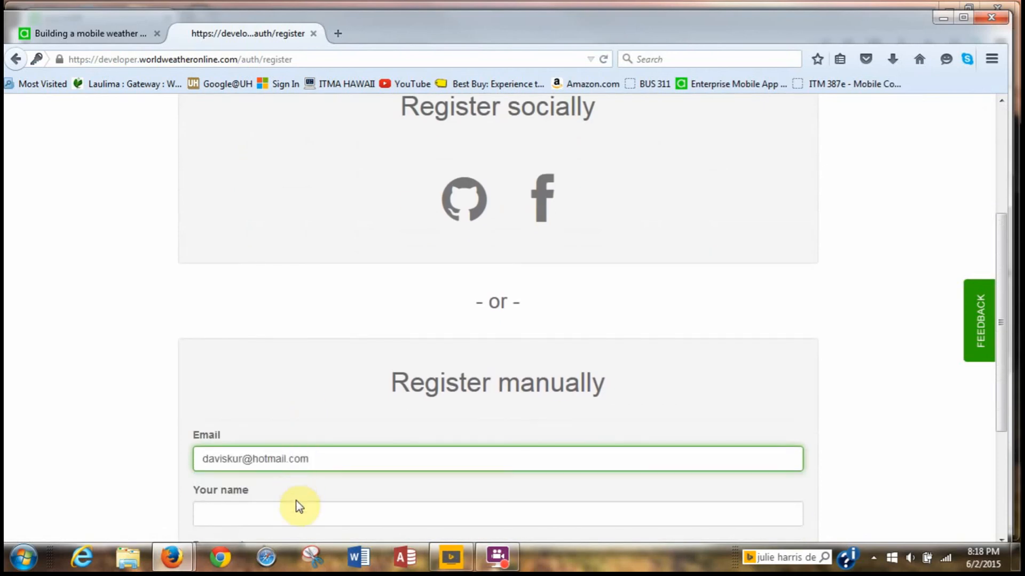
{"action": "left_click", "coordinate": [271, 513]}
{"action": "type", "text": "D"}
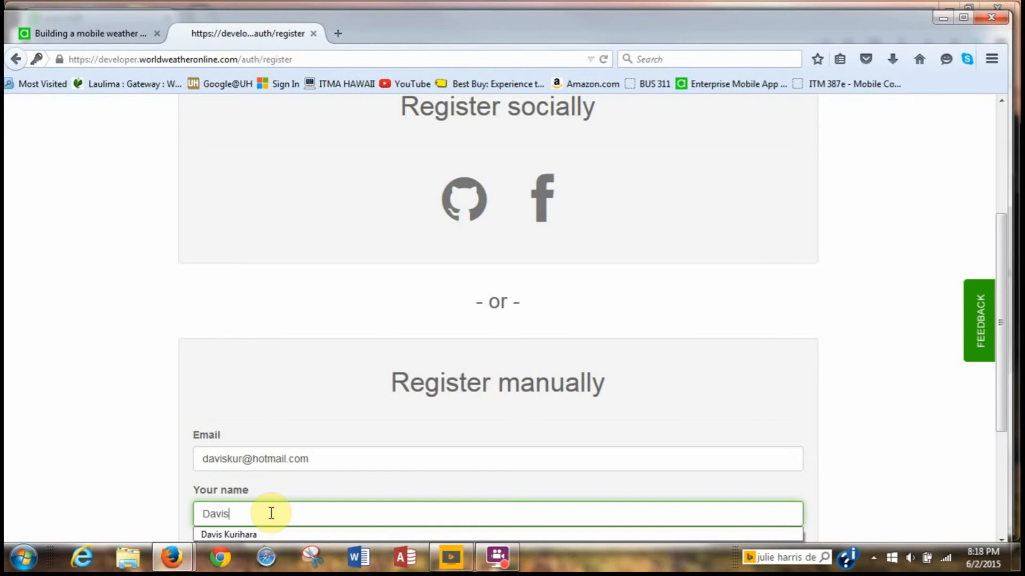
{"action": "type", "text": "avis"}
{"action": "left_click", "coordinate": [271, 535]}
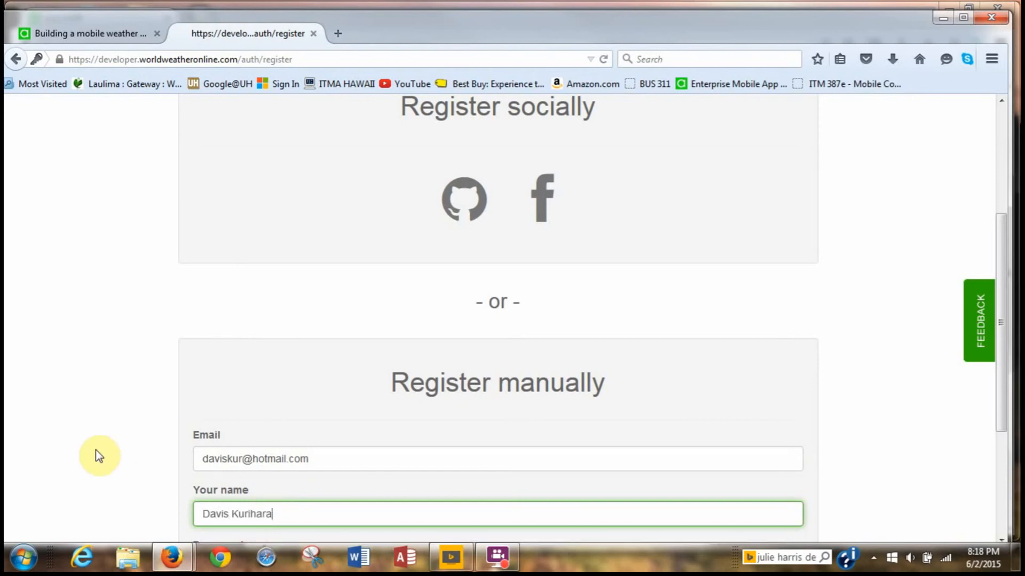
{"action": "scroll", "coordinate": [172, 488], "scroll_direction": "down", "scroll_amount": 3}
{"action": "left_click", "coordinate": [221, 432]}
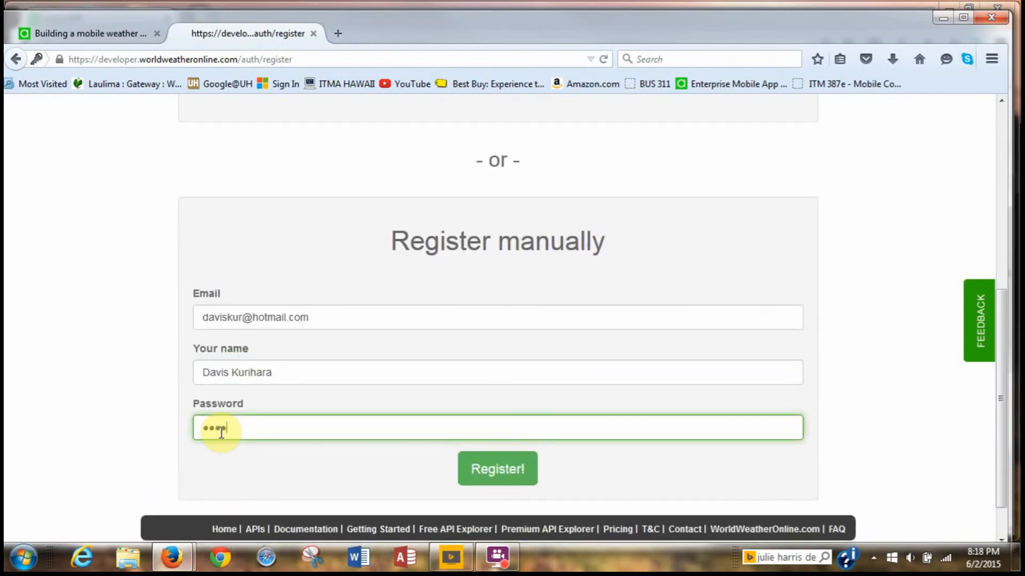
{"action": "left_click", "coordinate": [477, 470]}
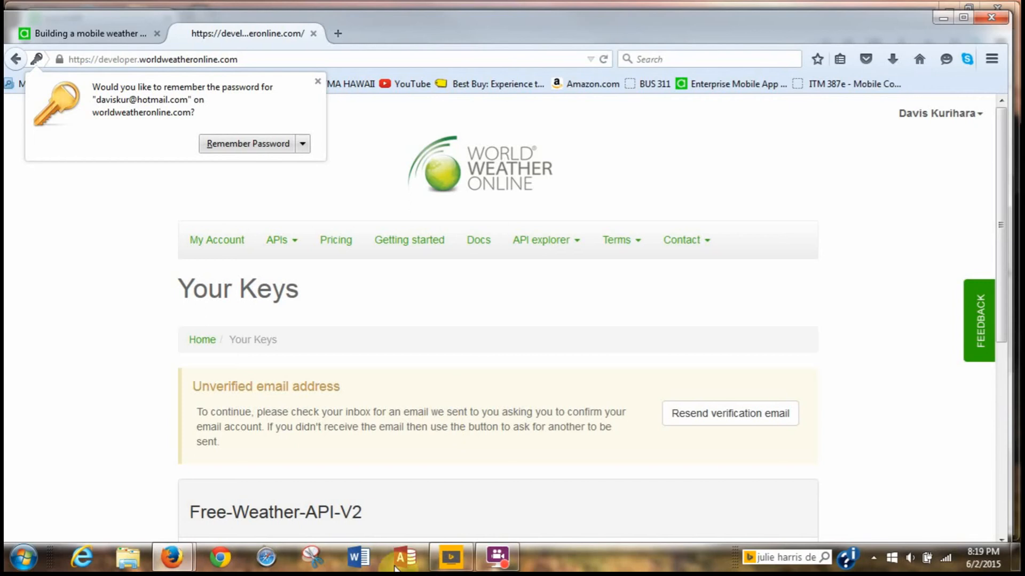
Dismiss the browser's Remember Password popup, staying on the Your Keys page.
{"action": "left_click", "coordinate": [503, 562]}
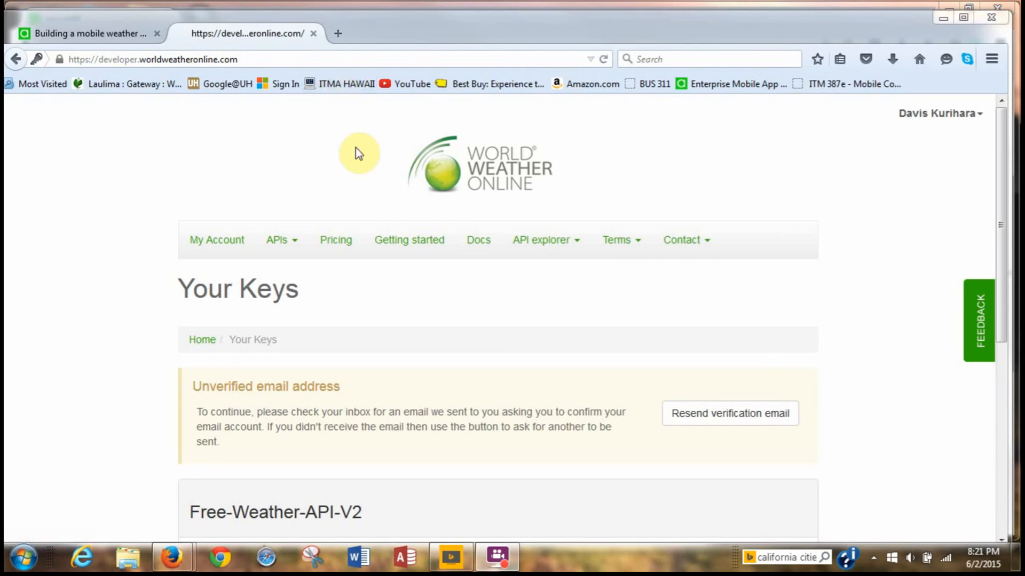
Close the developer tab and open World Weather Online's registration page via the tutorial's 'register' link.
{"action": "left_click", "coordinate": [314, 35]}
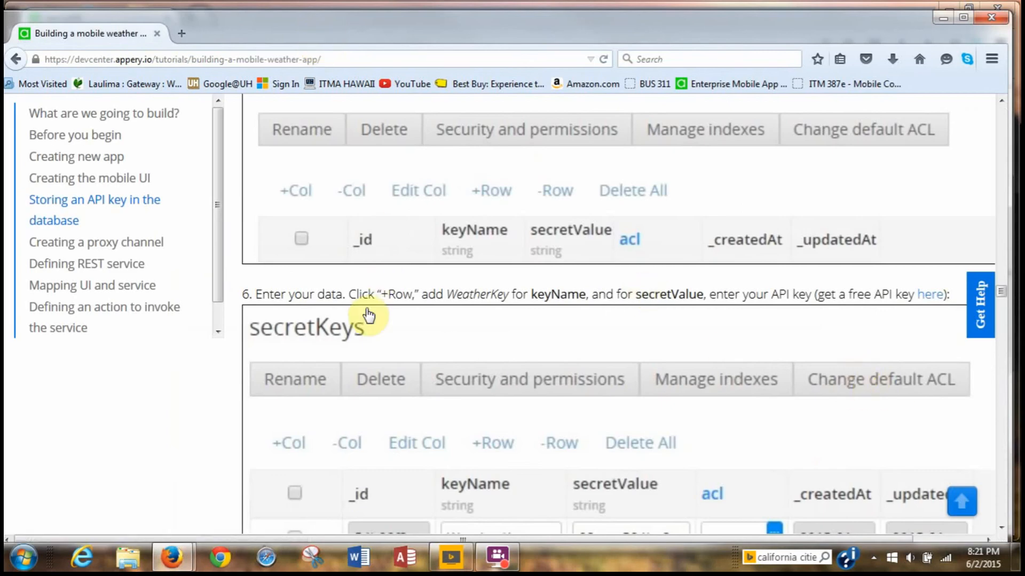
{"action": "scroll", "coordinate": [368, 313], "scroll_direction": "up", "scroll_amount": 15}
{"action": "scroll", "coordinate": [367, 312], "scroll_direction": "up", "scroll_amount": 20}
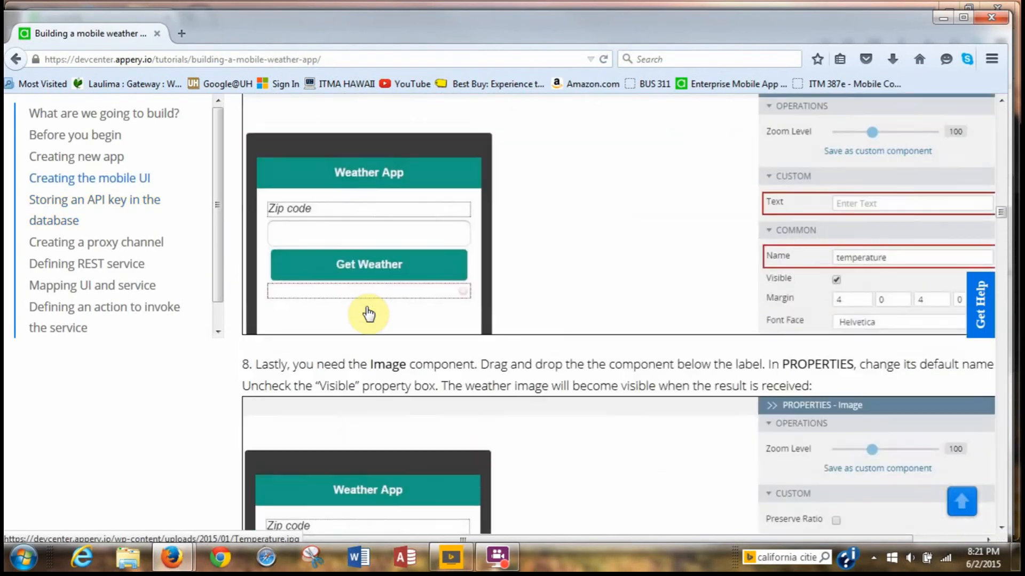
{"action": "scroll", "coordinate": [366, 312], "scroll_direction": "up", "scroll_amount": 6}
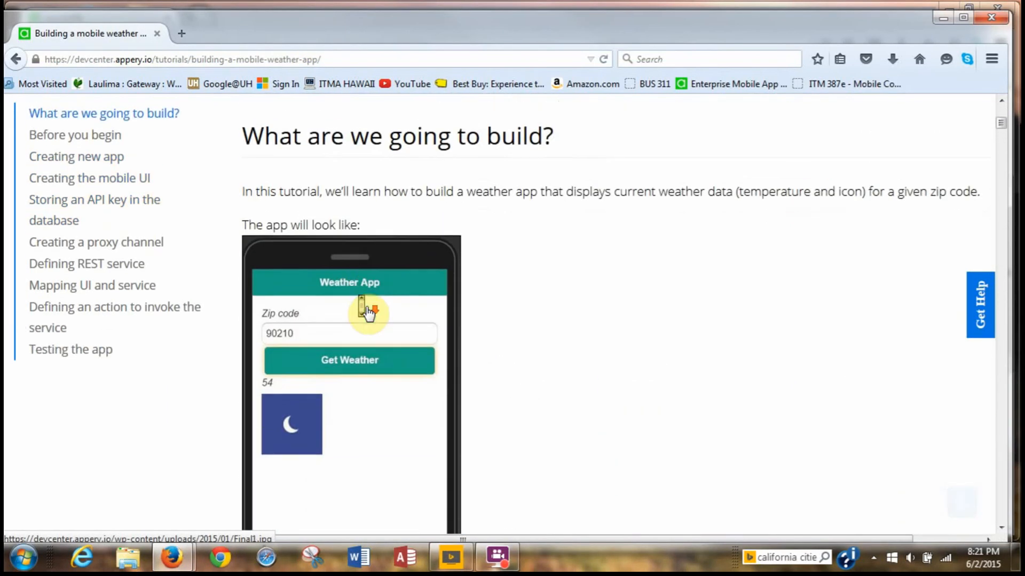
{"action": "scroll", "coordinate": [368, 312], "scroll_direction": "down", "scroll_amount": 4}
{"action": "scroll", "coordinate": [367, 312], "scroll_direction": "down", "scroll_amount": 8}
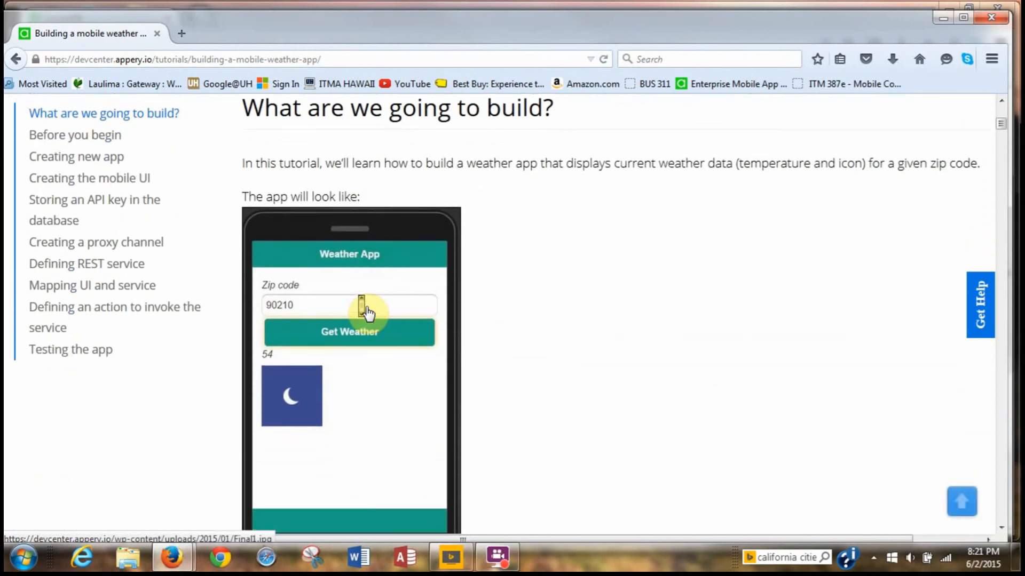
{"action": "scroll", "coordinate": [363, 307], "scroll_direction": "down", "scroll_amount": 1}
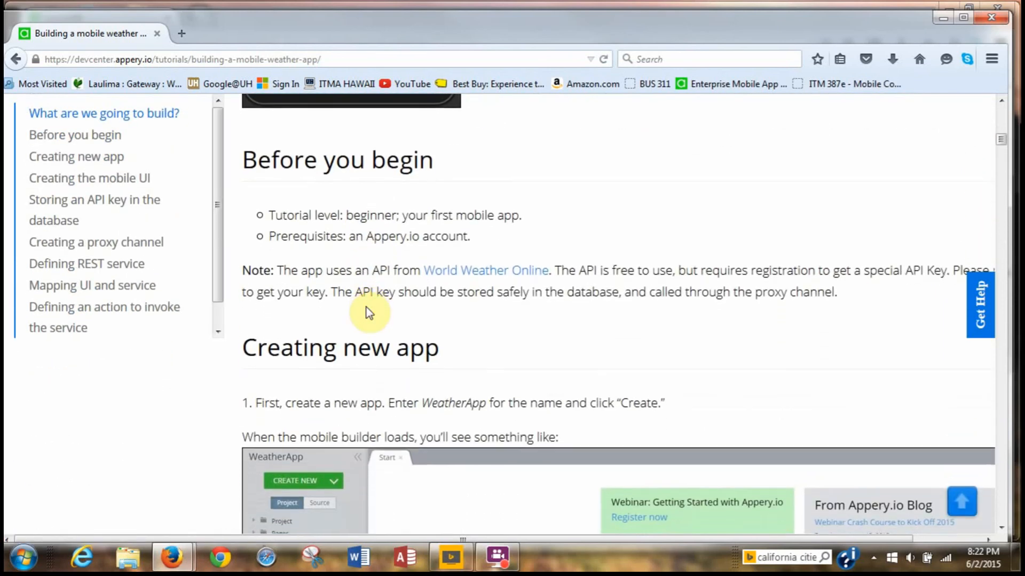
{"action": "scroll", "coordinate": [799, 314], "scroll_direction": "down", "scroll_amount": 1}
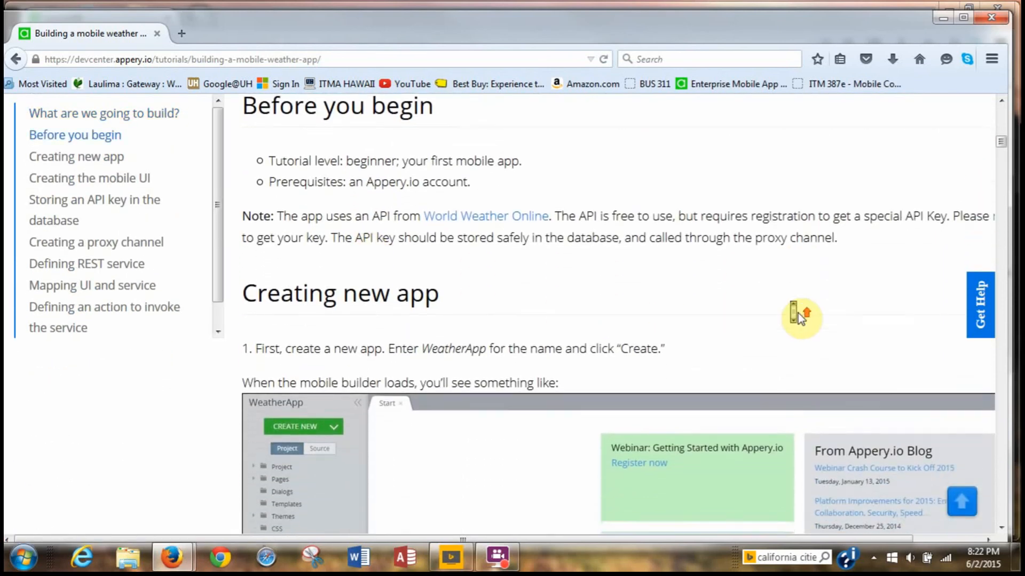
{"action": "scroll", "coordinate": [584, 277], "scroll_direction": "up", "scroll_amount": 1}
{"action": "scroll", "coordinate": [582, 274], "scroll_direction": "right", "scroll_amount": 2}
{"action": "scroll", "coordinate": [581, 275], "scroll_direction": "right", "scroll_amount": 1}
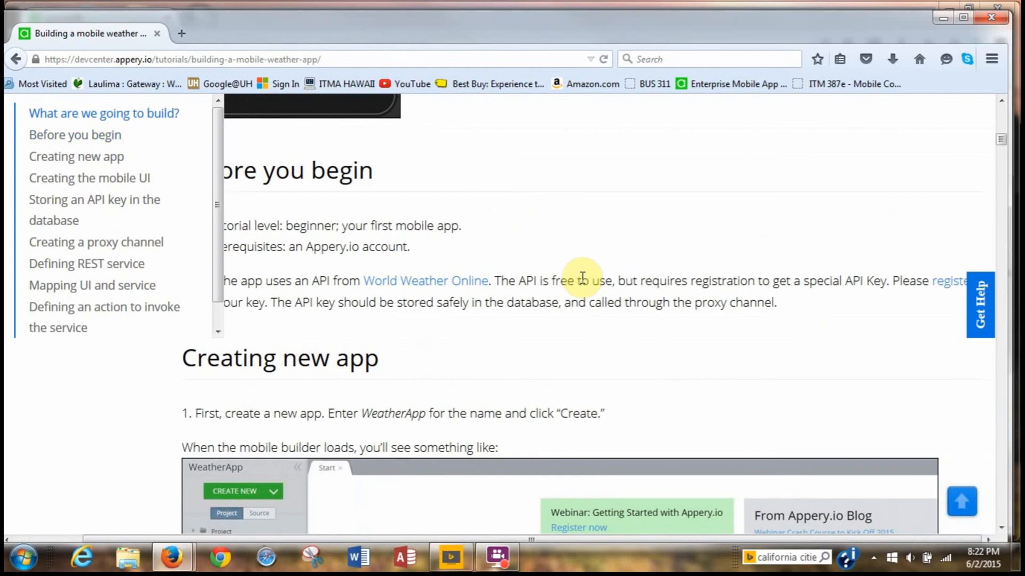
{"action": "left_click", "coordinate": [942, 291]}
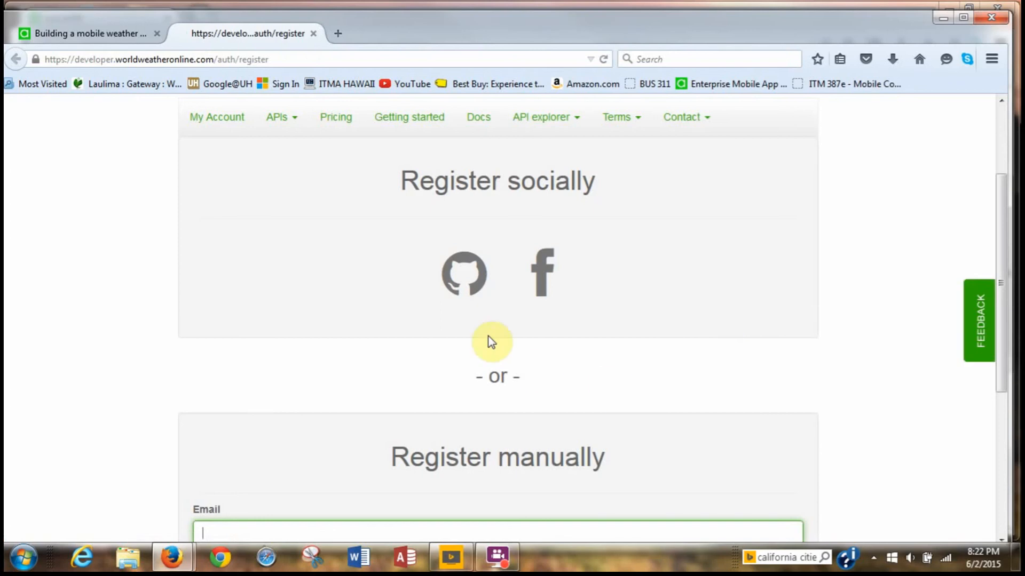
Sign out of the World Weather Online account from the account name dropdown.
{"action": "scroll", "coordinate": [488, 336], "scroll_direction": "down", "scroll_amount": 3}
{"action": "scroll", "coordinate": [488, 336], "scroll_direction": "down", "scroll_amount": 2}
{"action": "scroll", "coordinate": [487, 334], "scroll_direction": "up", "scroll_amount": 7}
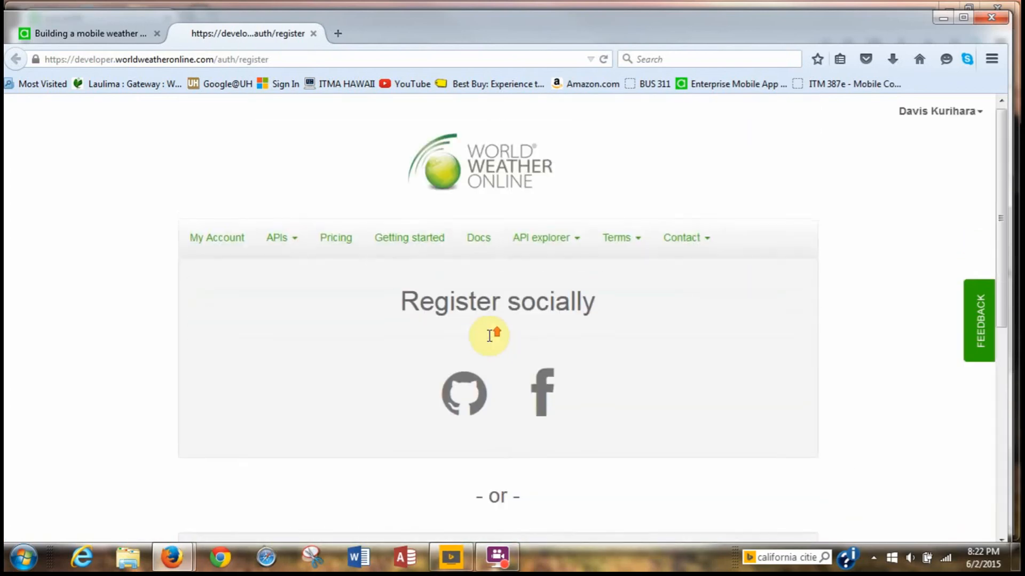
{"action": "left_click", "coordinate": [961, 109]}
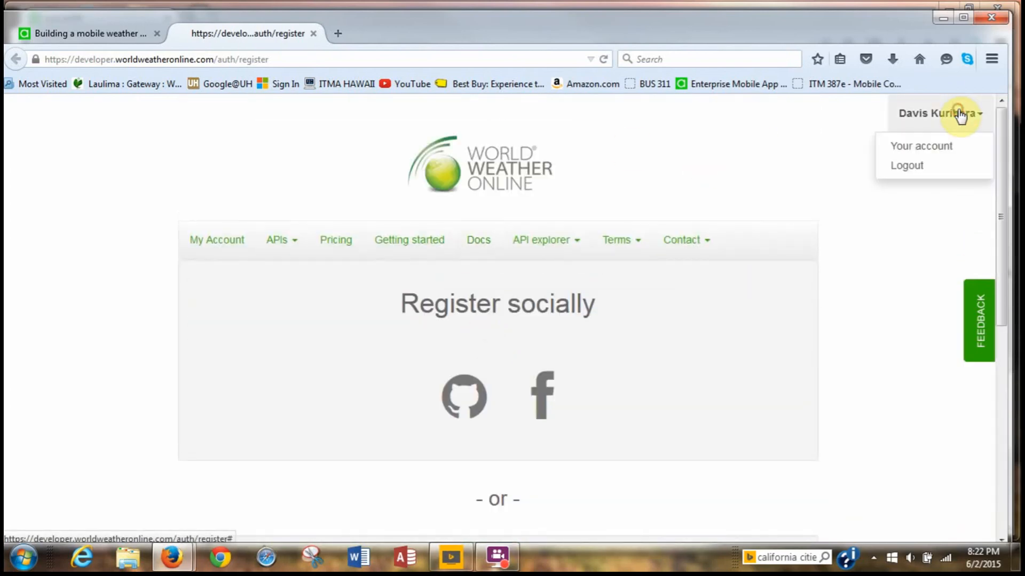
{"action": "left_click", "coordinate": [927, 164]}
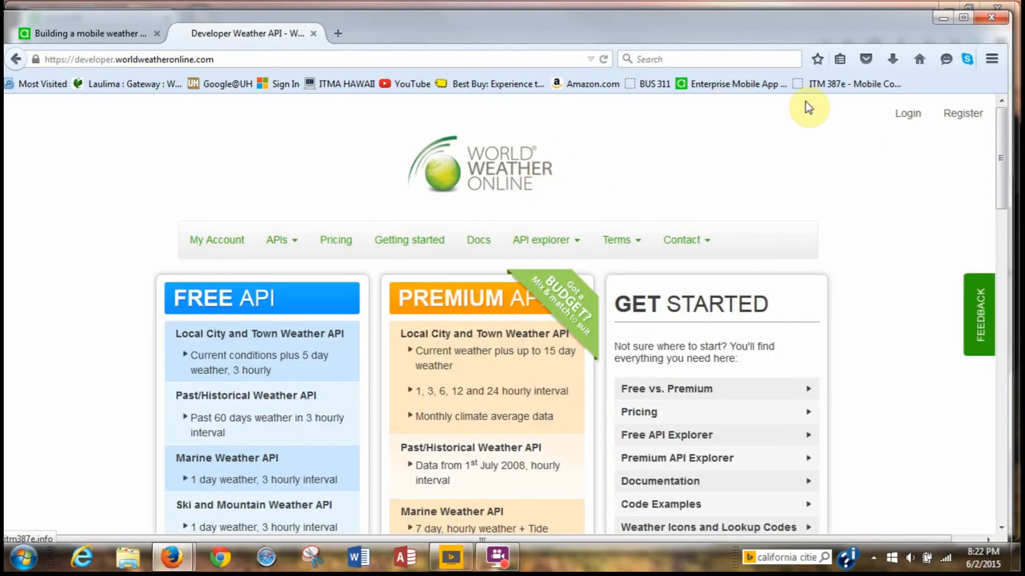
On the Login page, enter the account e-mail and the account password.
{"action": "left_click", "coordinate": [910, 114]}
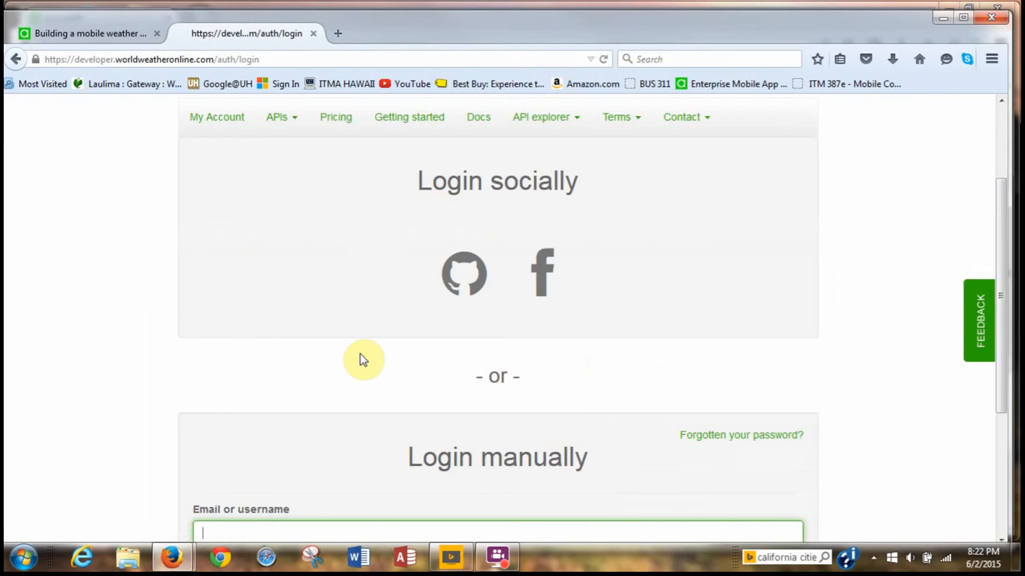
{"action": "scroll", "coordinate": [360, 355], "scroll_direction": "down", "scroll_amount": 3}
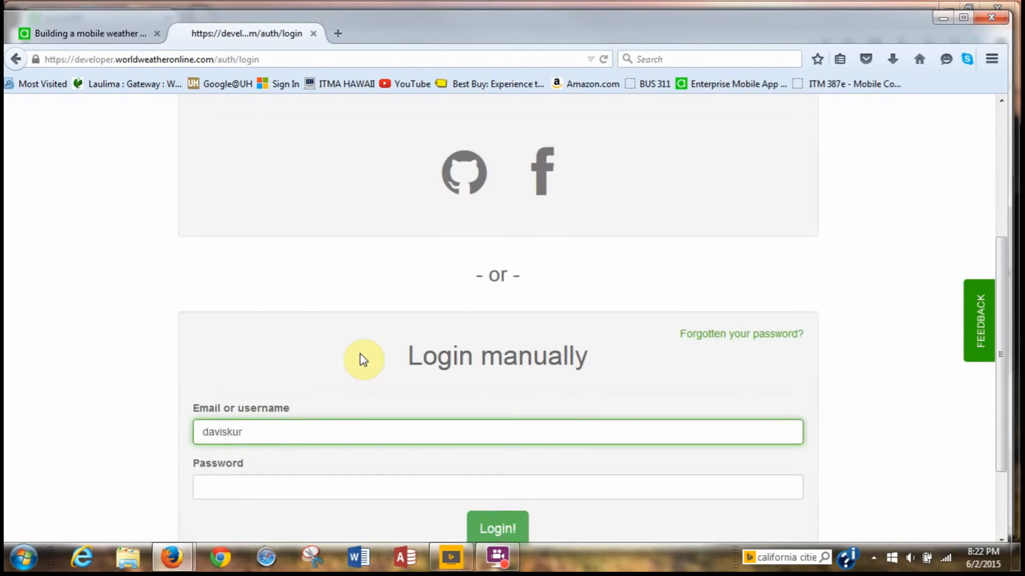
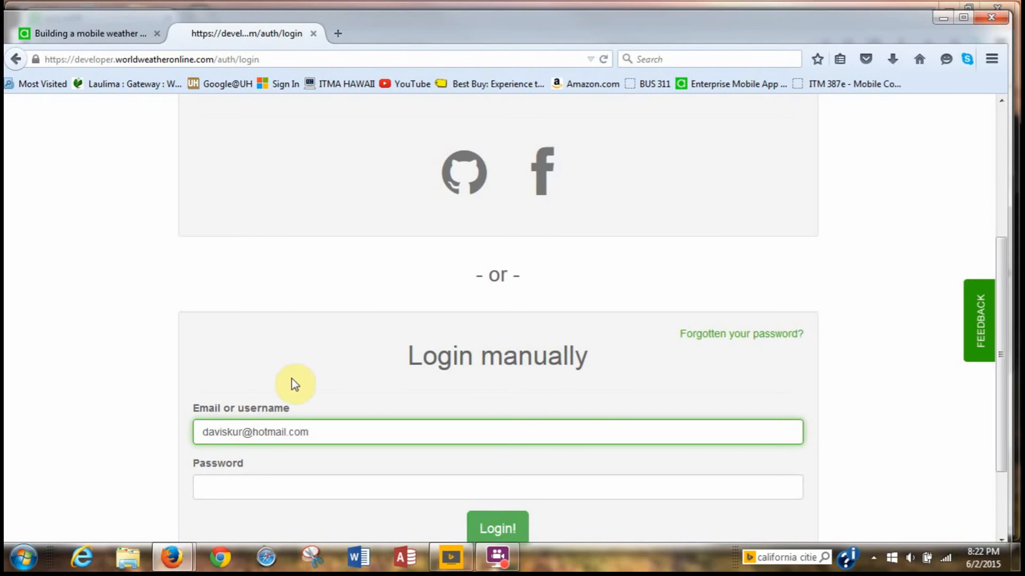
{"action": "left_click", "coordinate": [266, 481]}
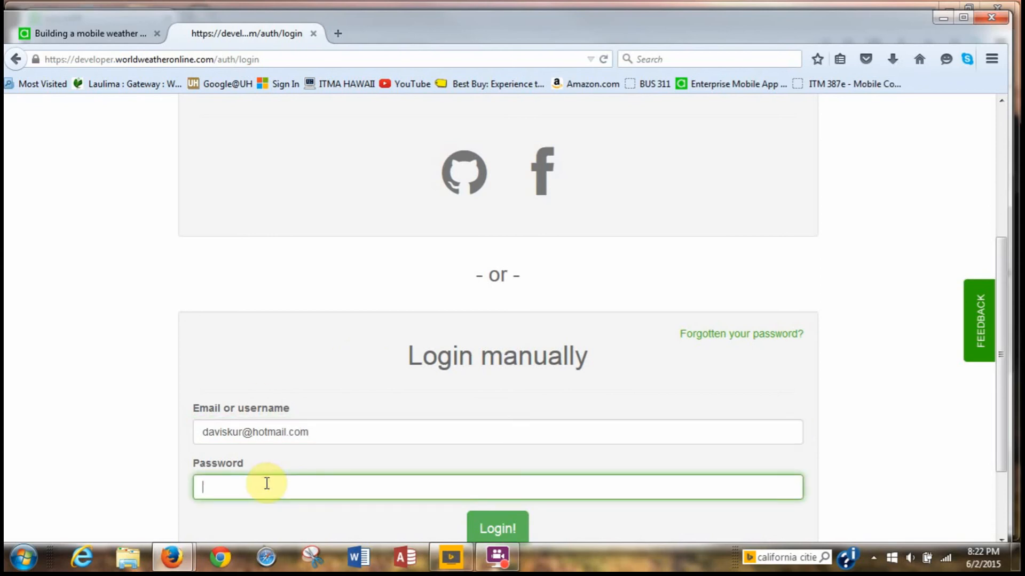
{"action": "type", "text": "••••••••"}
Log in, select the Free-Weather-API-V2 Weather App key, and return to the Appery.io tutorial tab.
{"action": "left_click", "coordinate": [495, 529]}
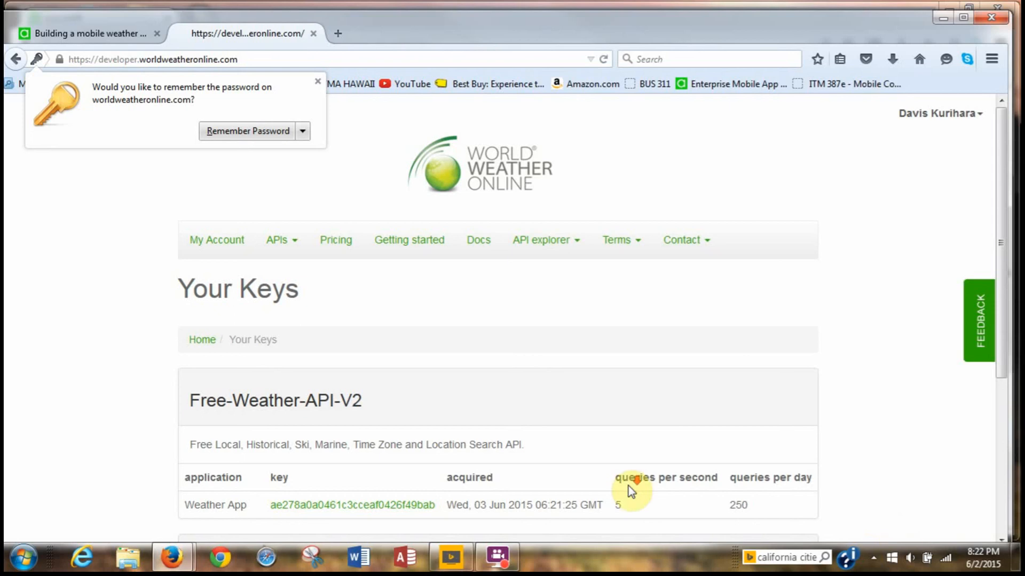
{"action": "scroll", "coordinate": [629, 485], "scroll_direction": "down", "scroll_amount": 4}
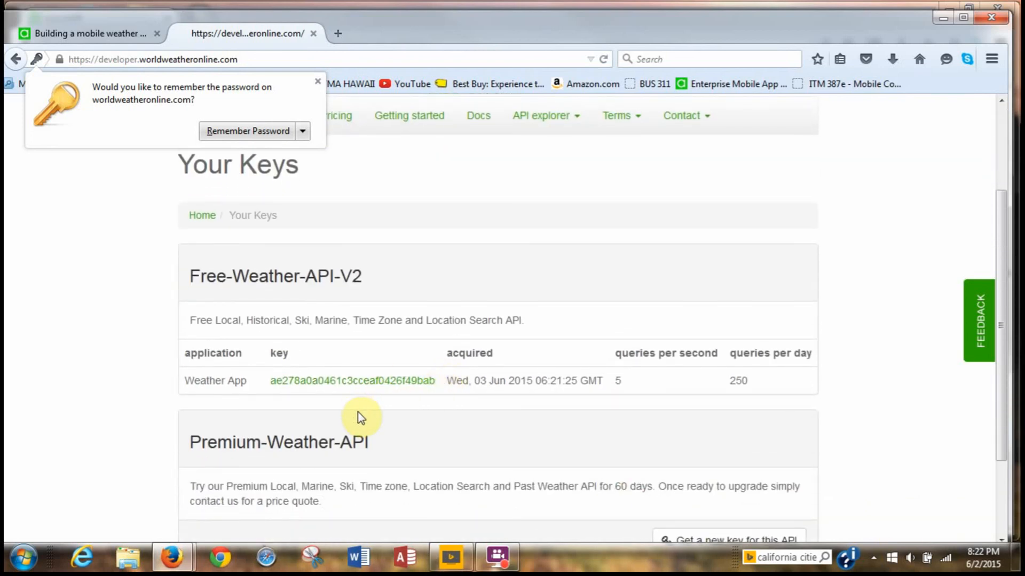
{"action": "left_click_drag", "start_coordinate": [438, 390], "coordinate": [282, 392]}
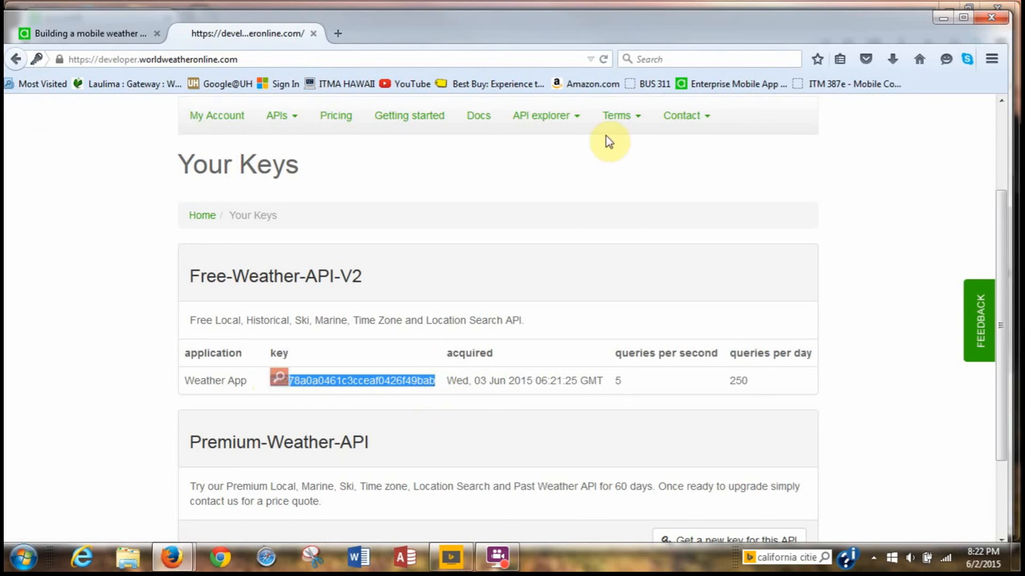
{"action": "left_click", "coordinate": [102, 37]}
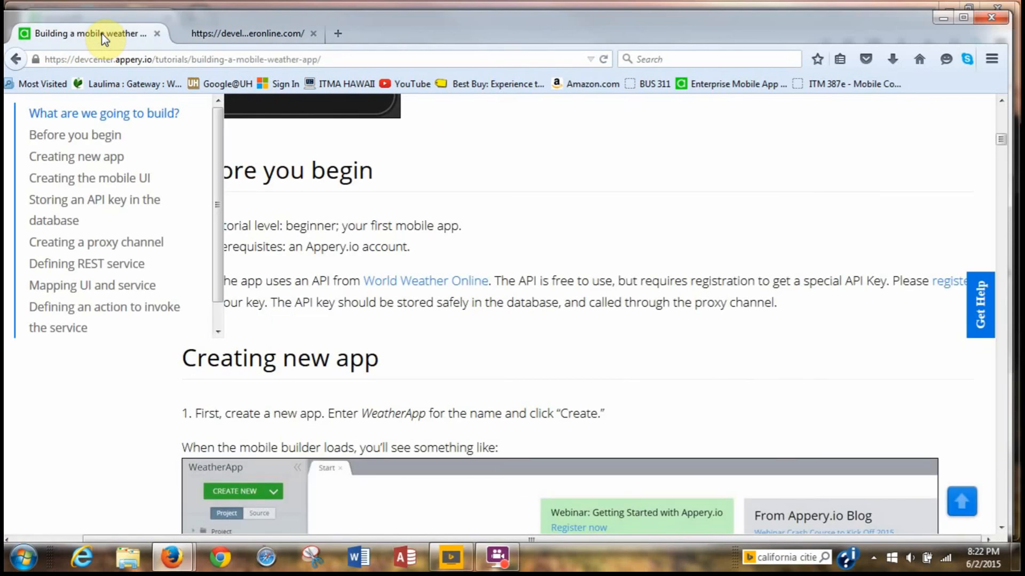
Paste the World Weather Online key into the WeatherKey row's secretValue cell in secretKeys.
{"action": "left_click_drag", "start_coordinate": [552, 37], "coordinate": [1024, 78]}
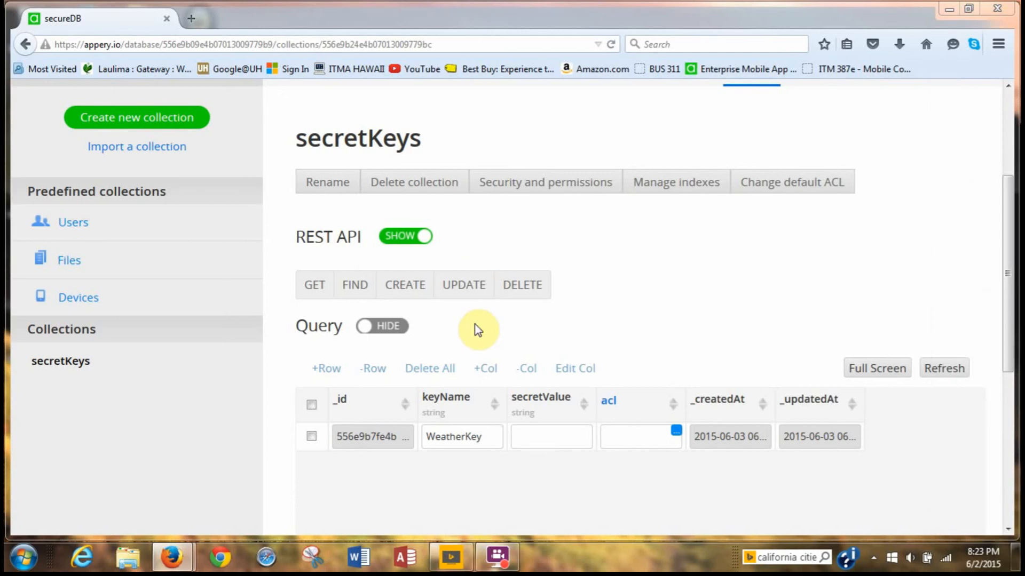
{"action": "left_click", "coordinate": [522, 439]}
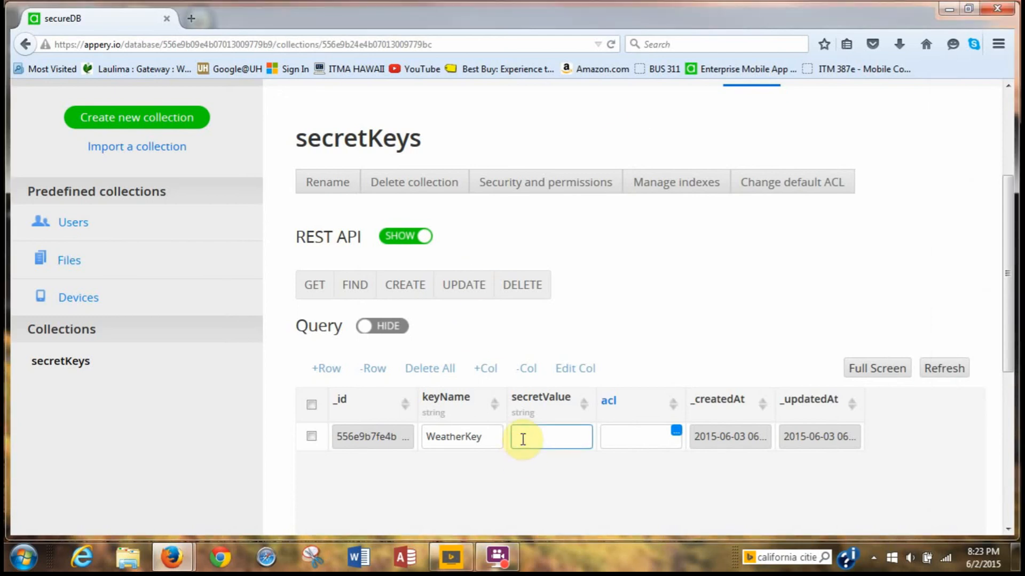
{"action": "key", "text": "ctrl+v"}
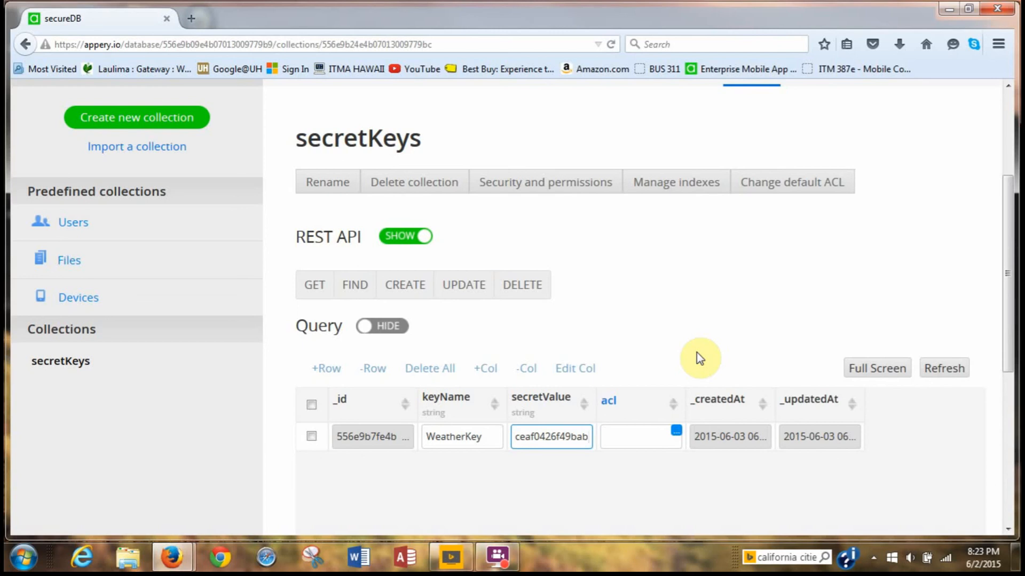
{"action": "left_click", "coordinate": [497, 558]}
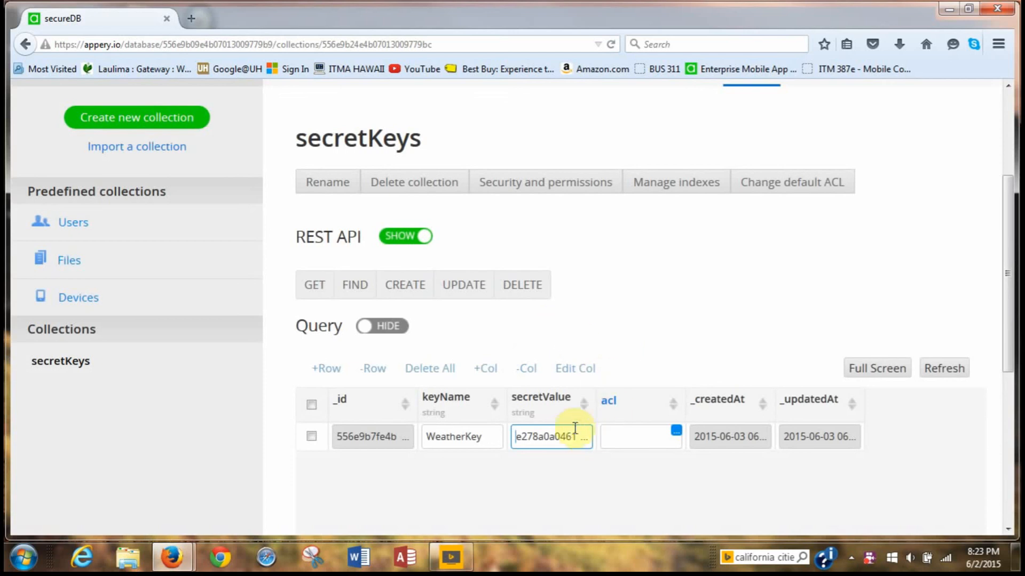
{"action": "left_click", "coordinate": [573, 433]}
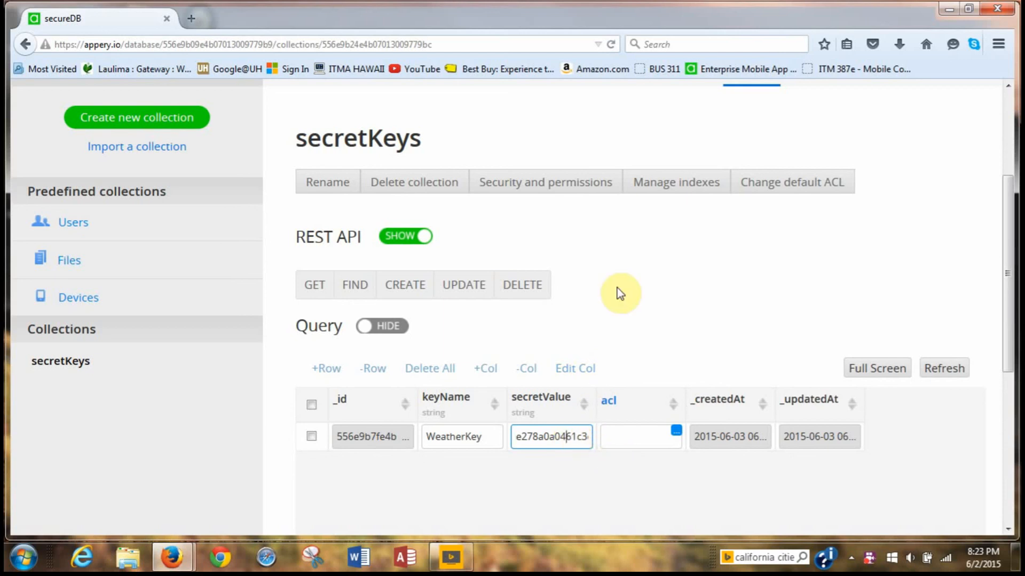
{"action": "scroll", "coordinate": [692, 318], "scroll_direction": "down", "scroll_amount": 5}
{"action": "scroll", "coordinate": [688, 314], "scroll_direction": "up", "scroll_amount": 4}
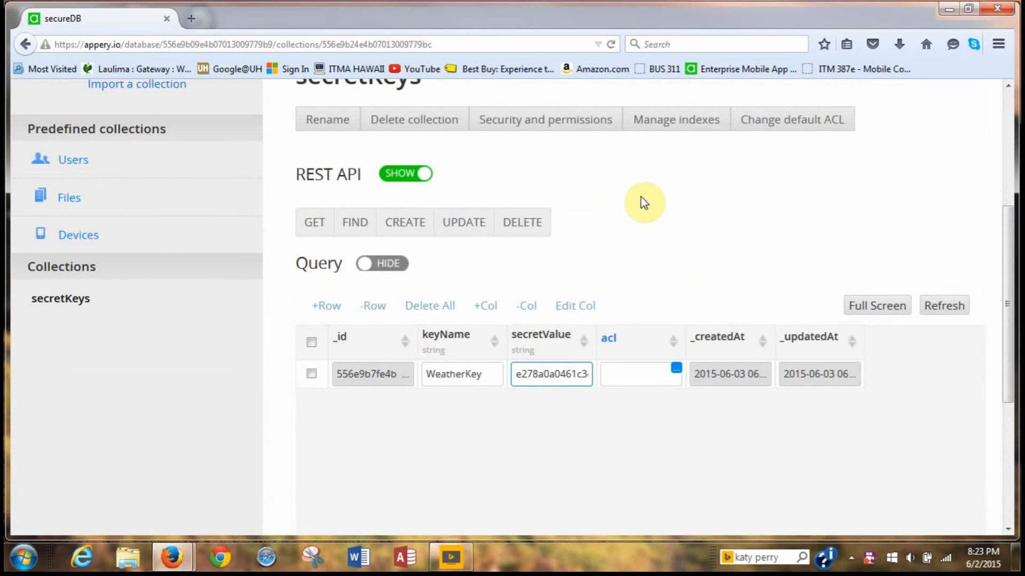
{"action": "scroll", "coordinate": [659, 273], "scroll_direction": "up", "scroll_amount": 1}
Go to the Secure Proxy section and start a new proxy with 'Create new proxy'.
{"action": "scroll", "coordinate": [660, 274], "scroll_direction": "up", "scroll_amount": 5}
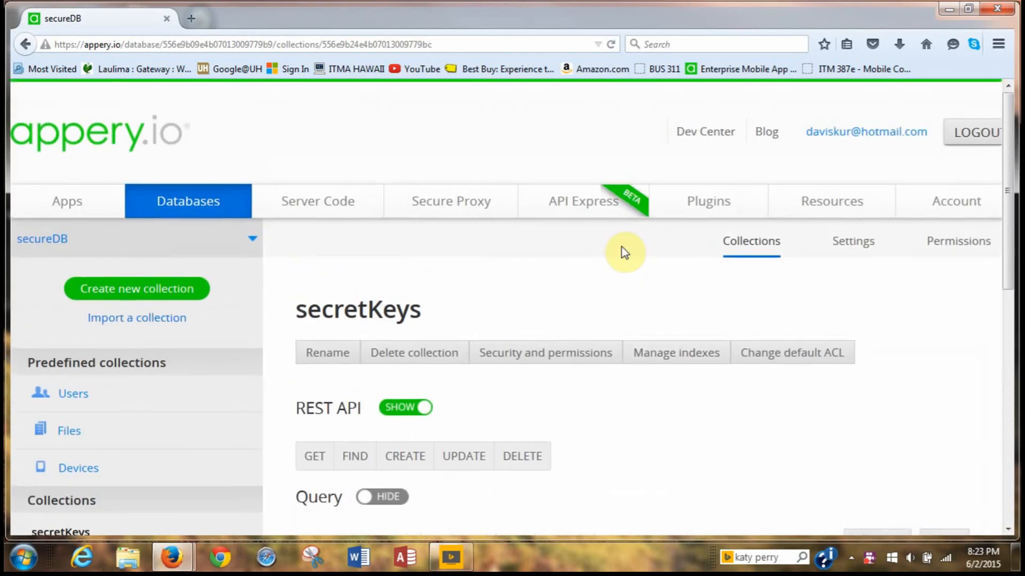
{"action": "left_click", "coordinate": [435, 205]}
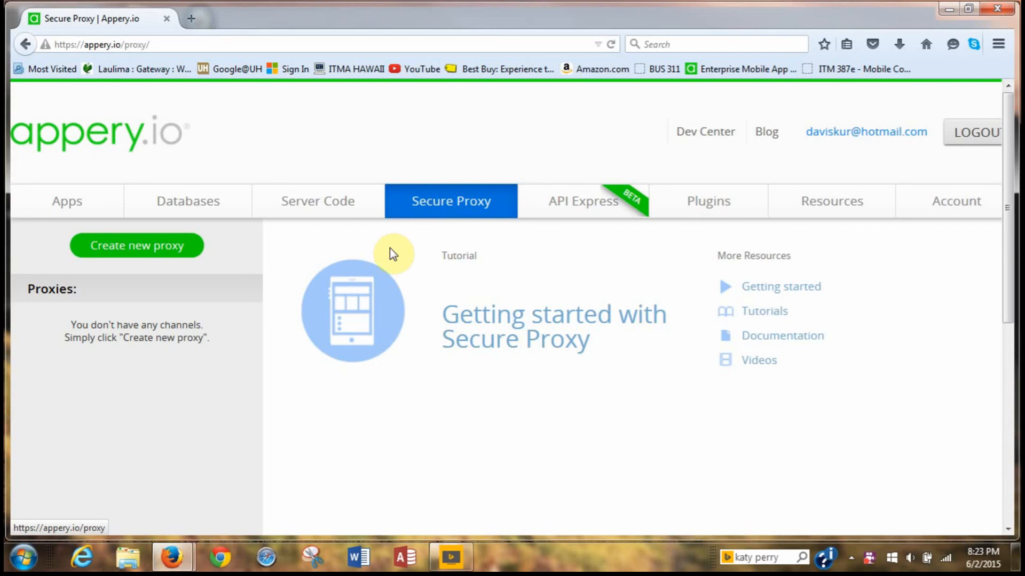
{"action": "left_click", "coordinate": [179, 258]}
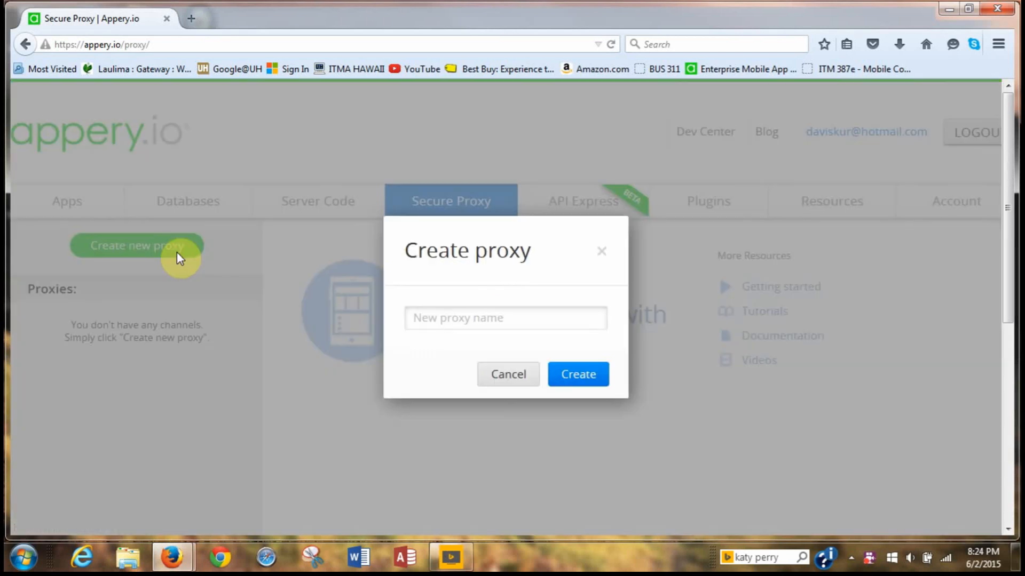
Create a proxy named SecureProxy.
{"action": "left_click", "coordinate": [416, 319]}
{"action": "type", "text": "Sec"}
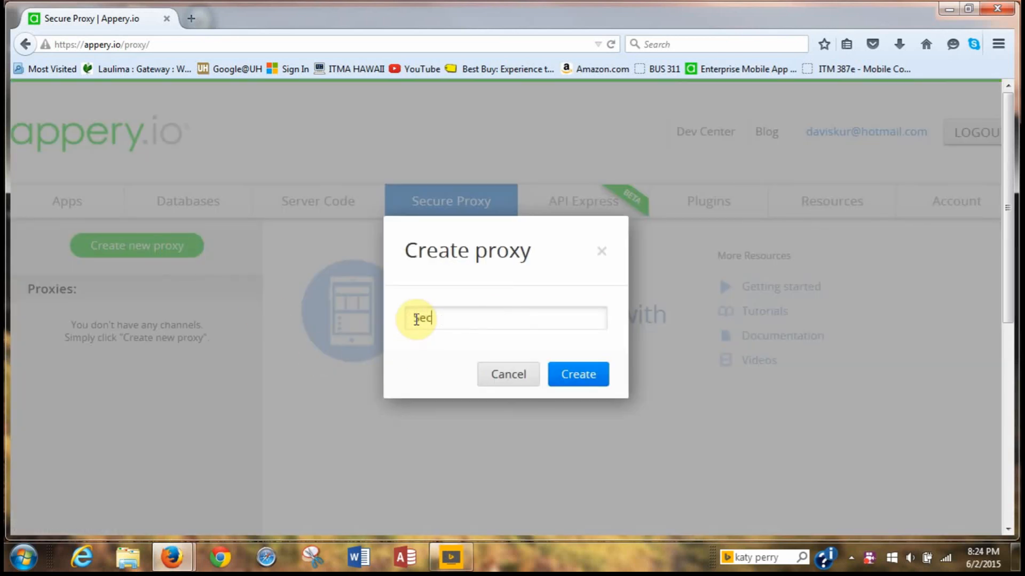
{"action": "type", "text": "ureProxy"}
{"action": "left_click", "coordinate": [589, 375]}
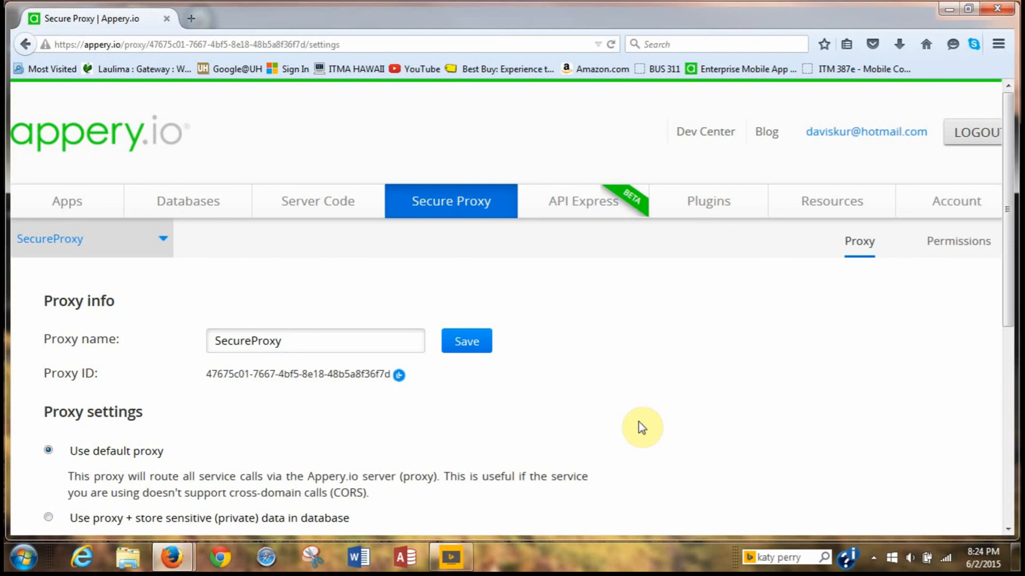
Set the proxy to 'Use proxy + store sensitive (private) data in database'.
{"action": "scroll", "coordinate": [487, 455], "scroll_direction": "down", "scroll_amount": 1}
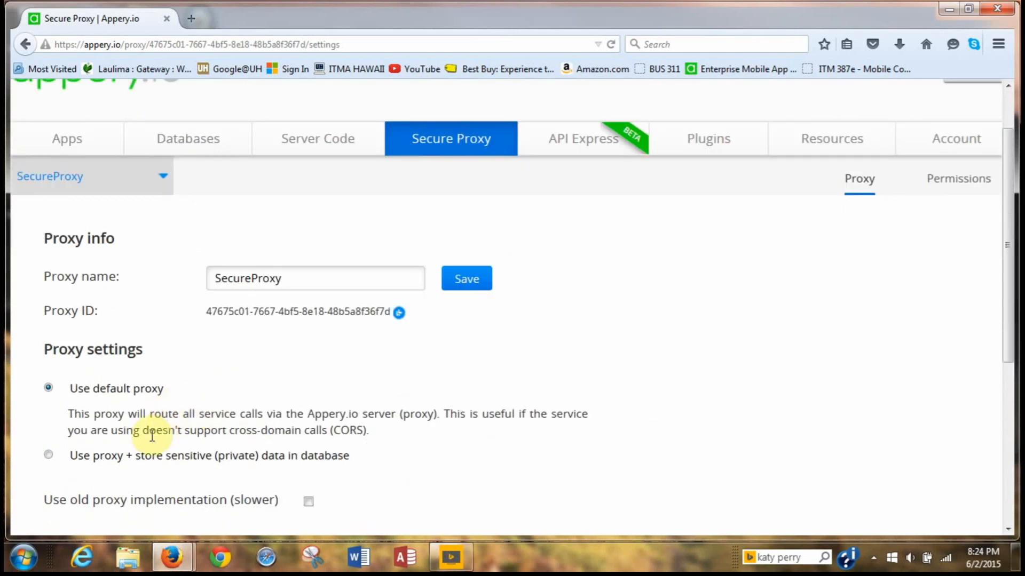
{"action": "left_click", "coordinate": [49, 455]}
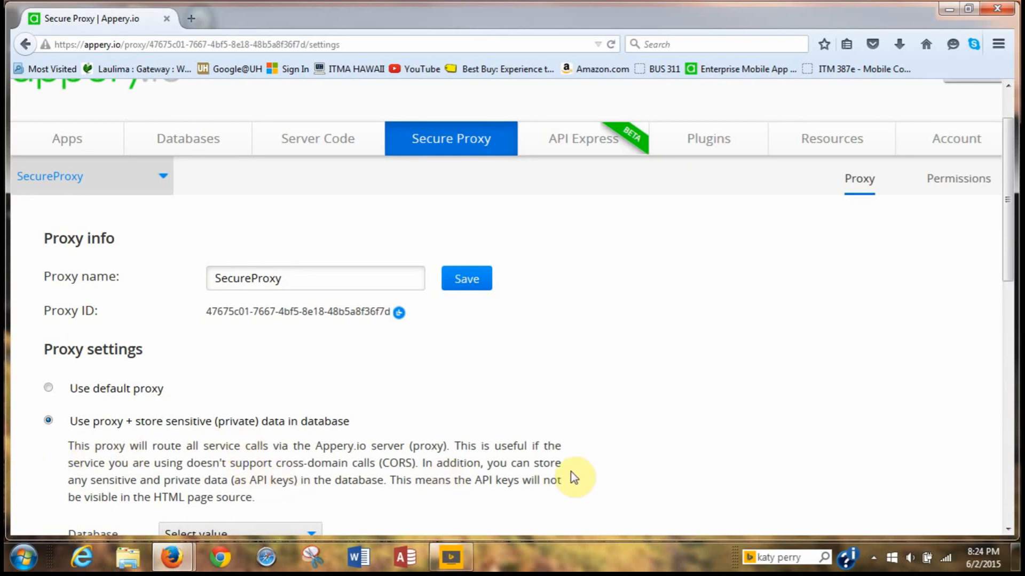
{"action": "scroll", "coordinate": [572, 471], "scroll_direction": "down", "scroll_amount": 1}
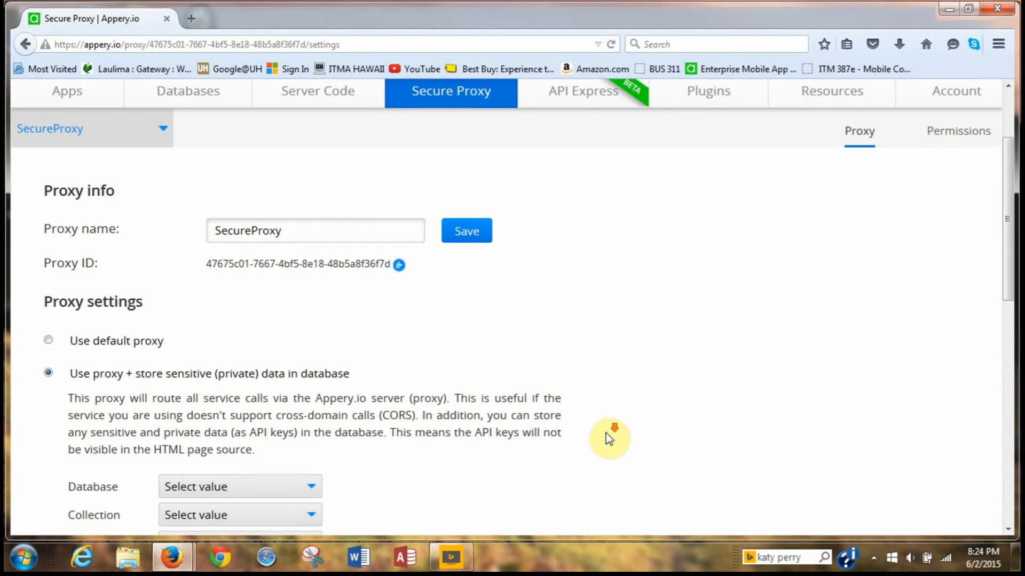
{"action": "scroll", "coordinate": [606, 435], "scroll_direction": "down", "scroll_amount": 2}
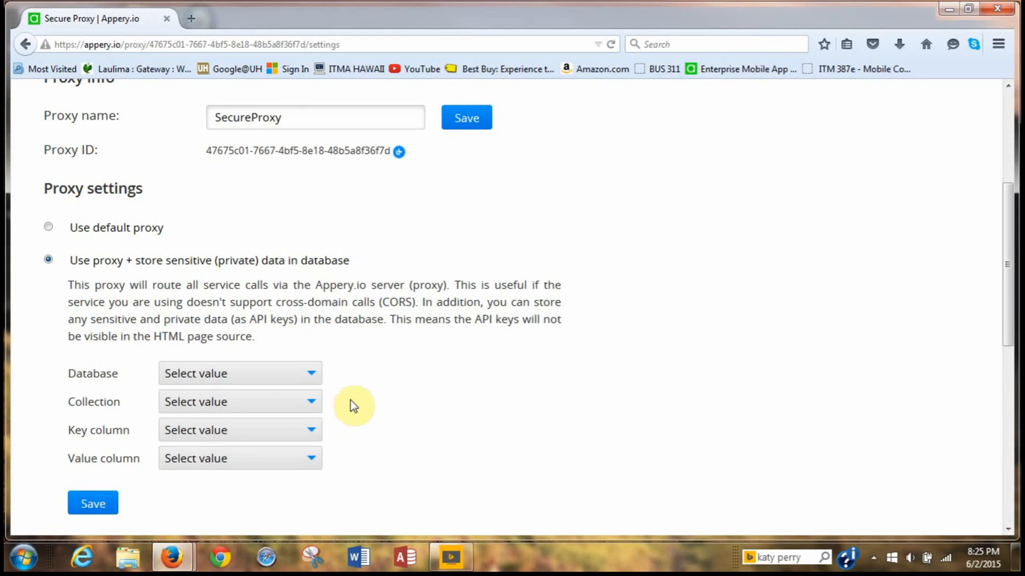
Save SecureProxy as the proxy name and scroll to the database dropdowns.
{"action": "left_click", "coordinate": [480, 126]}
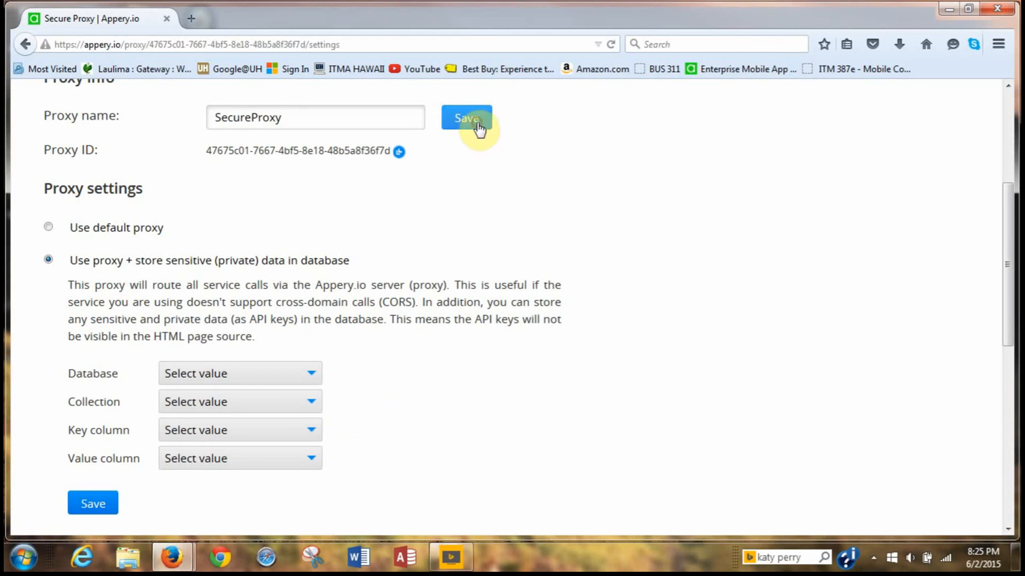
{"action": "scroll", "coordinate": [562, 230], "scroll_direction": "up", "scroll_amount": 1}
{"action": "scroll", "coordinate": [562, 230], "scroll_direction": "up", "scroll_amount": 4}
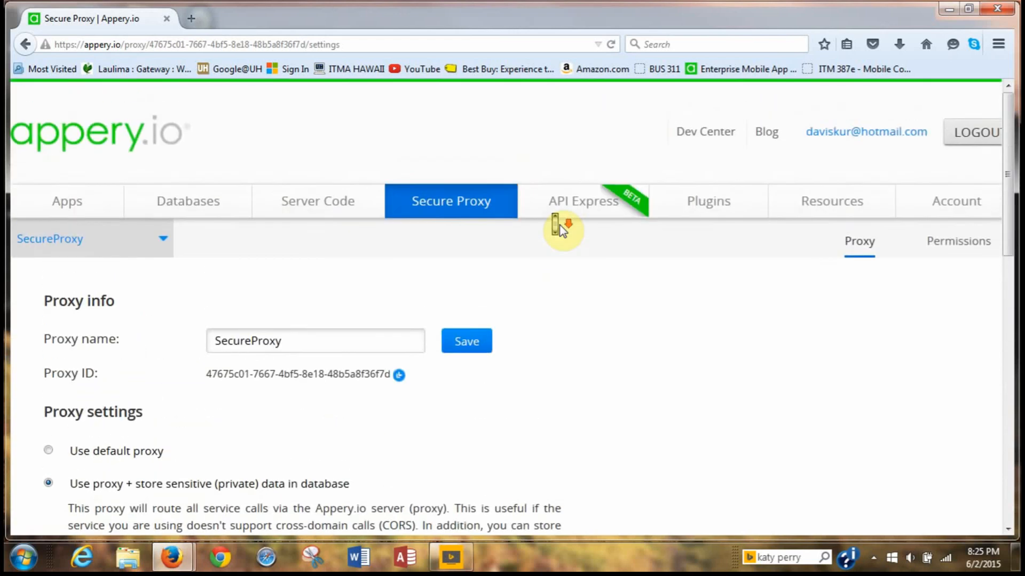
{"action": "left_click", "coordinate": [464, 333]}
{"action": "scroll", "coordinate": [593, 352], "scroll_direction": "down", "scroll_amount": 5}
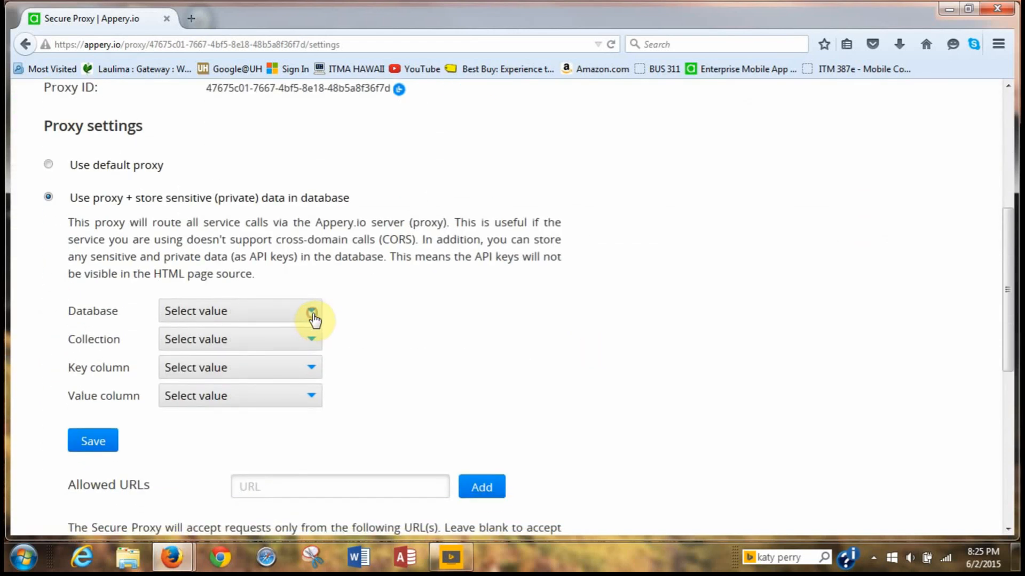
Choose database secureDB, collection secretKeys, key column keyName, value column secretValue, and save.
{"action": "left_click", "coordinate": [314, 320]}
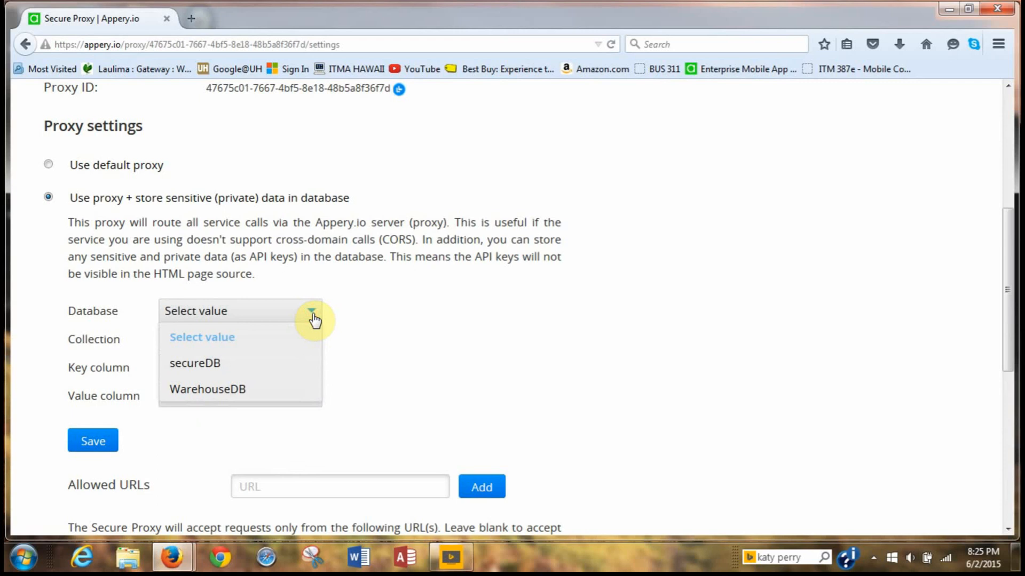
{"action": "left_click", "coordinate": [260, 363]}
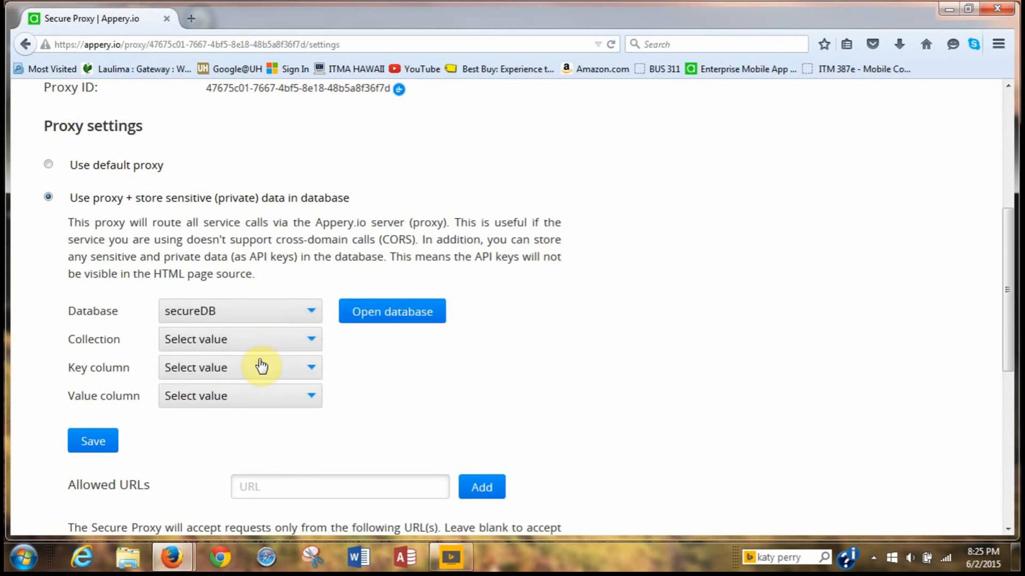
{"action": "left_click", "coordinate": [313, 348]}
{"action": "left_click", "coordinate": [282, 392]}
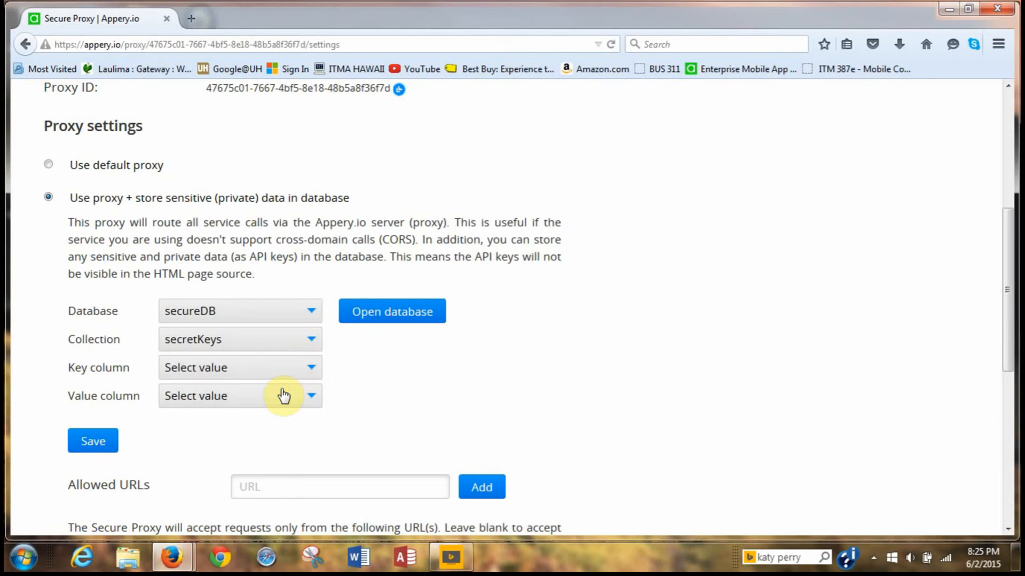
{"action": "left_click", "coordinate": [311, 370]}
{"action": "left_click", "coordinate": [272, 425]}
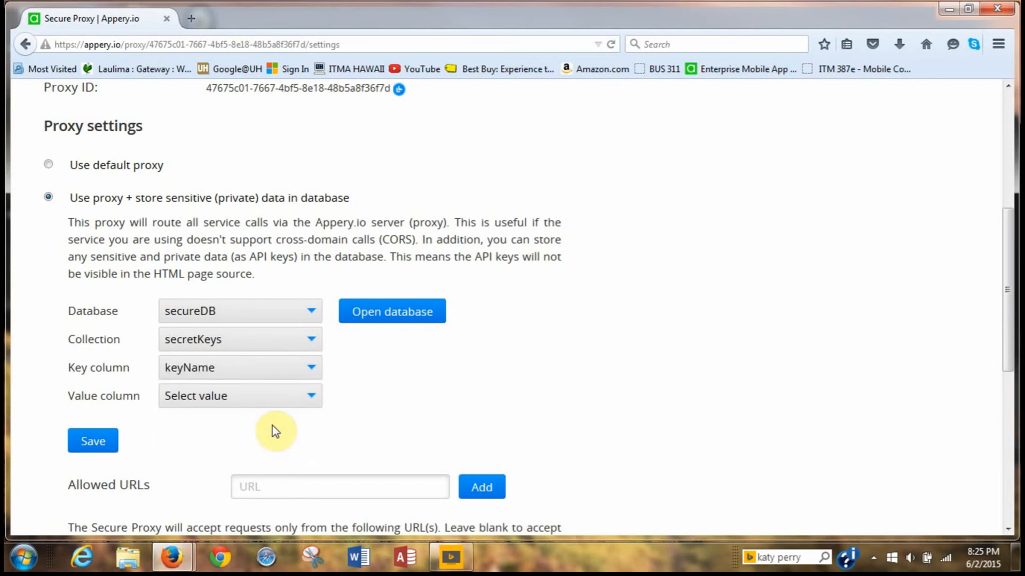
{"action": "left_click", "coordinate": [317, 400]}
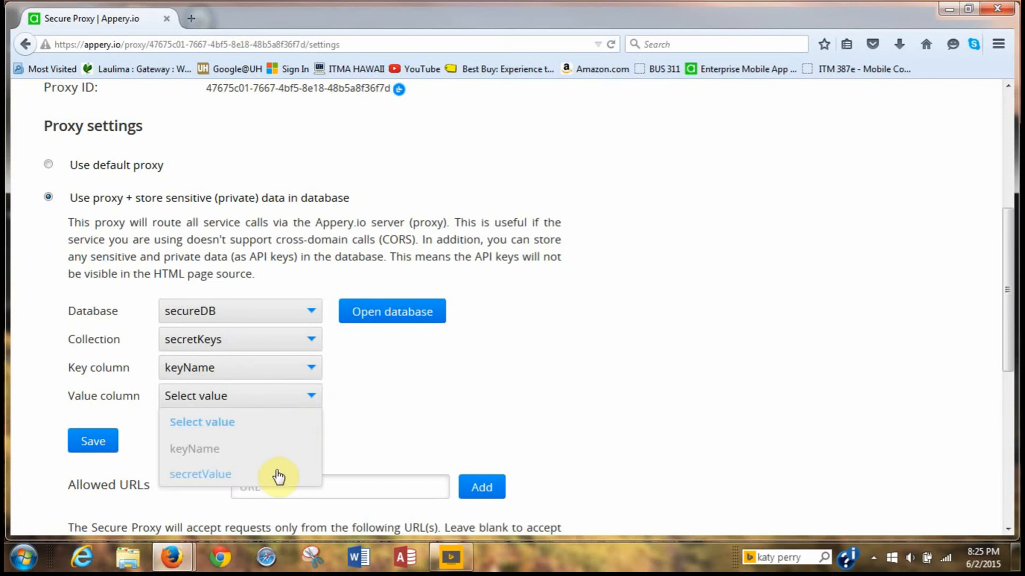
{"action": "left_click", "coordinate": [273, 476]}
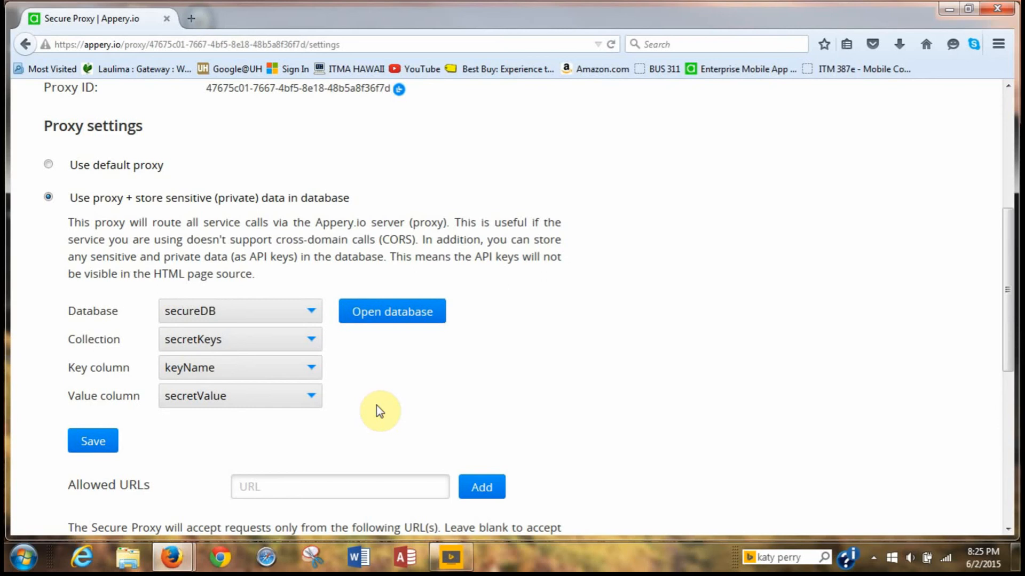
{"action": "left_click", "coordinate": [92, 443]}
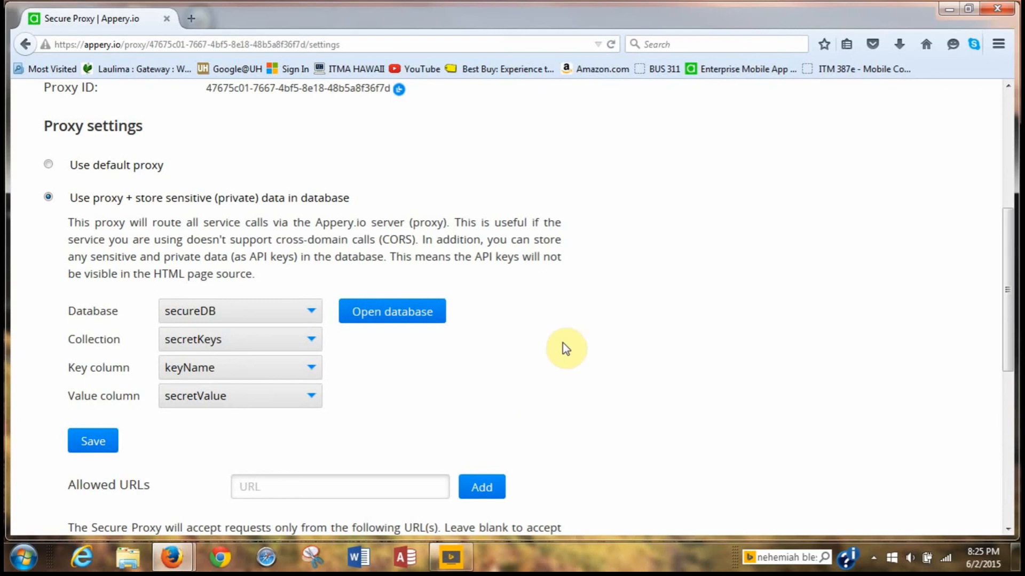
{"action": "scroll", "coordinate": [587, 341], "scroll_direction": "up", "scroll_amount": 3}
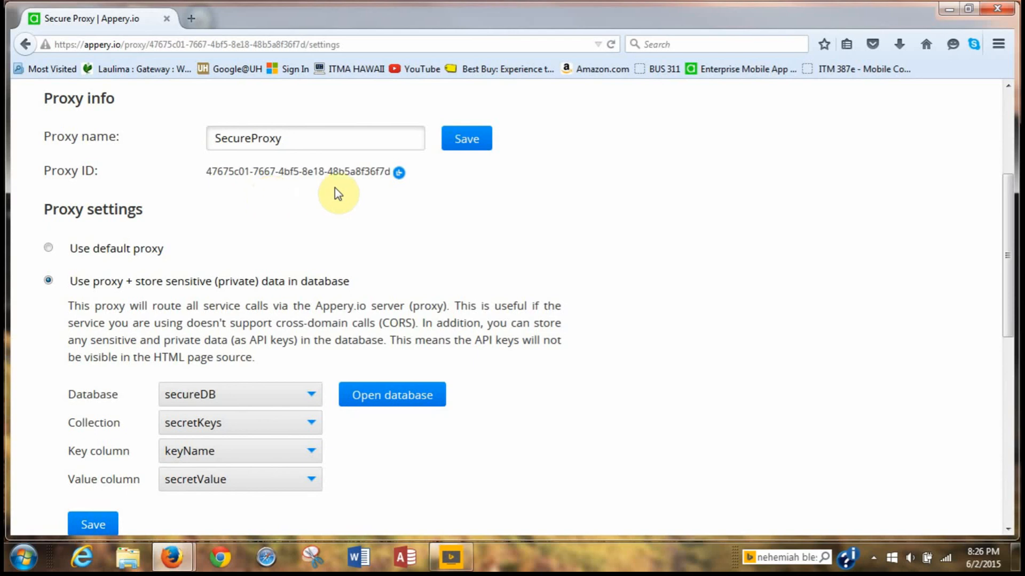
Select the SecureProxy proxy ID and launch Notepad via Start search.
{"action": "left_click_drag", "start_coordinate": [391, 173], "coordinate": [193, 192]}
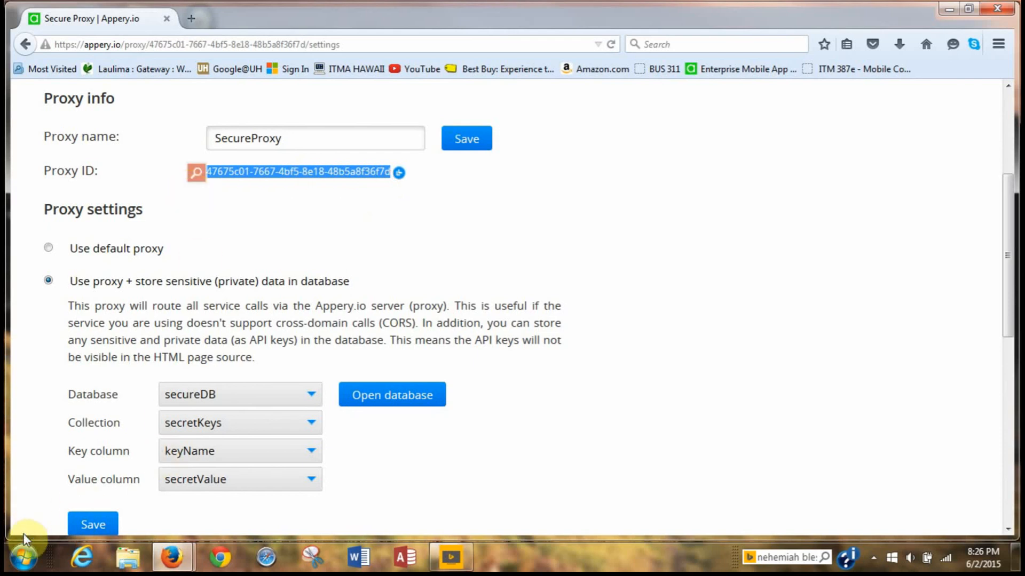
{"action": "left_click", "coordinate": [25, 558]}
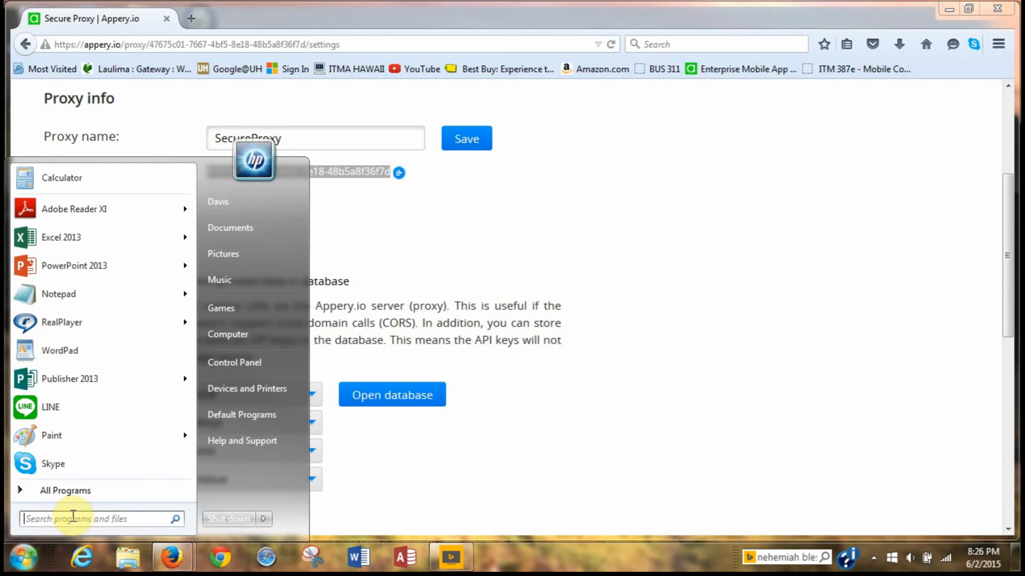
{"action": "type", "text": "note"}
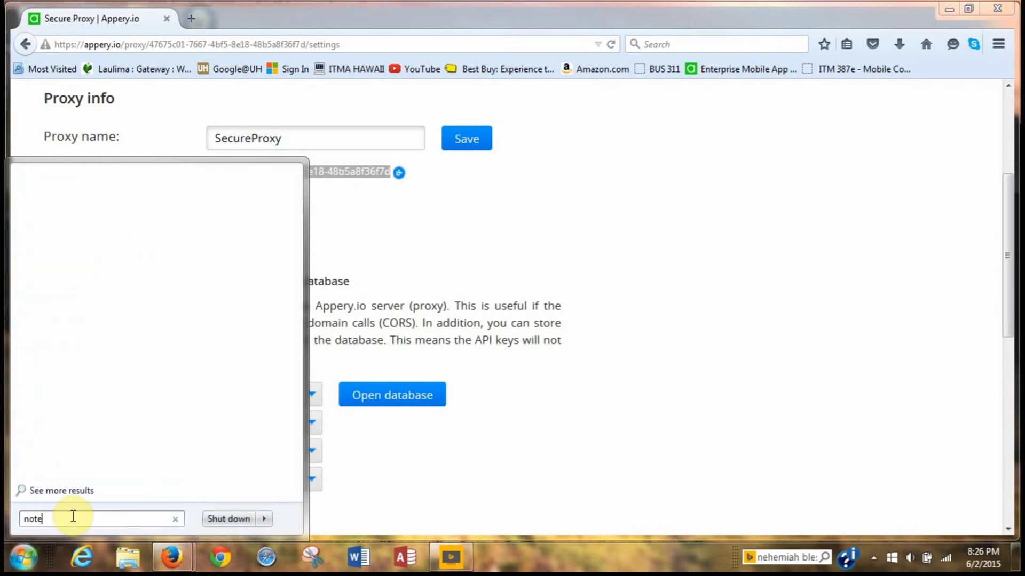
{"action": "type", "text": "pad"}
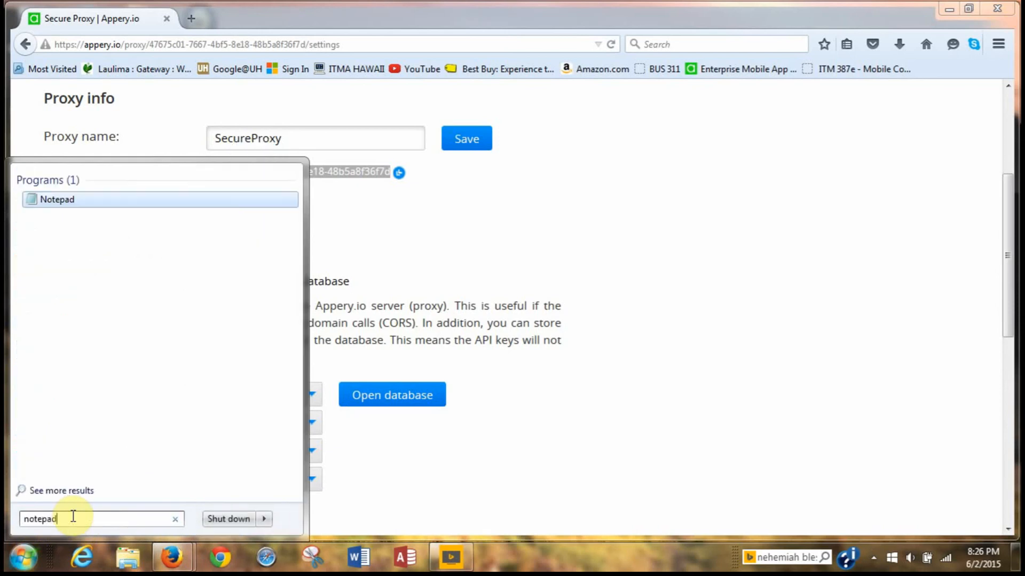
{"action": "key", "text": "Return"}
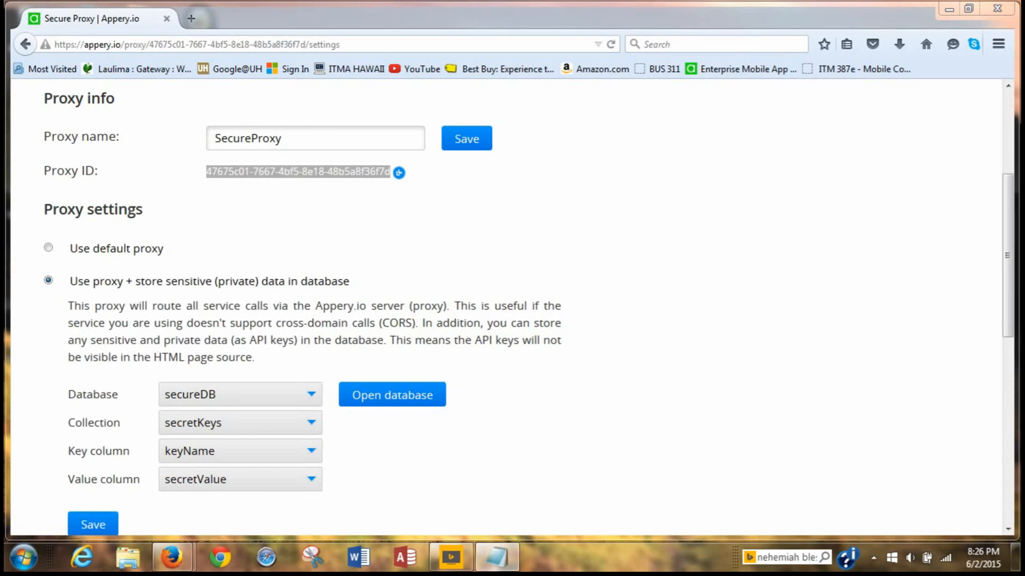
Paste the proxy ID into the untitled Notepad document and return to Firefox.
{"action": "left_click_drag", "start_coordinate": [907, 398], "coordinate": [591, 148]}
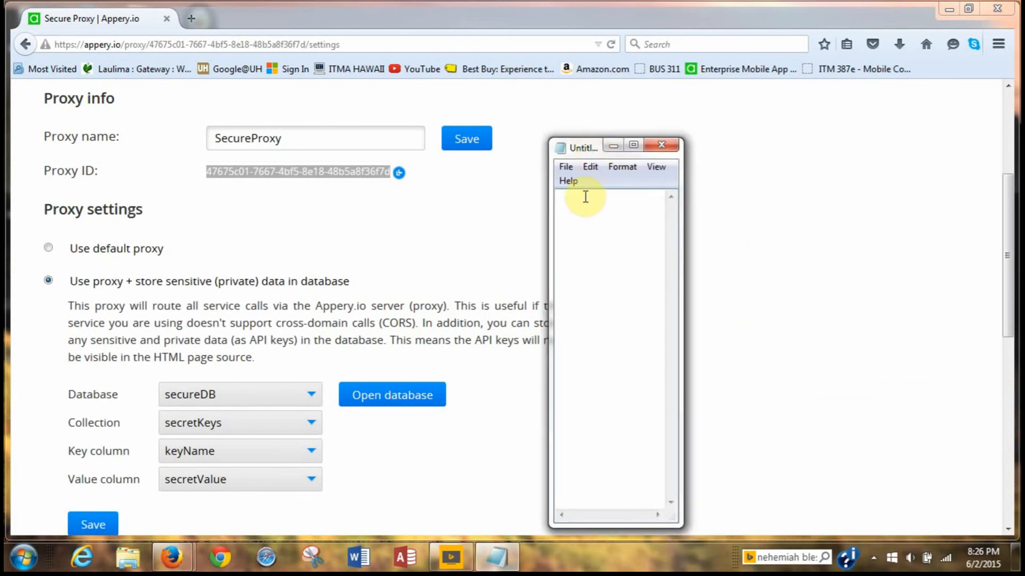
{"action": "left_click_drag", "start_coordinate": [582, 148], "coordinate": [1024, 253]}
{"action": "key", "text": "alt+Tab"}
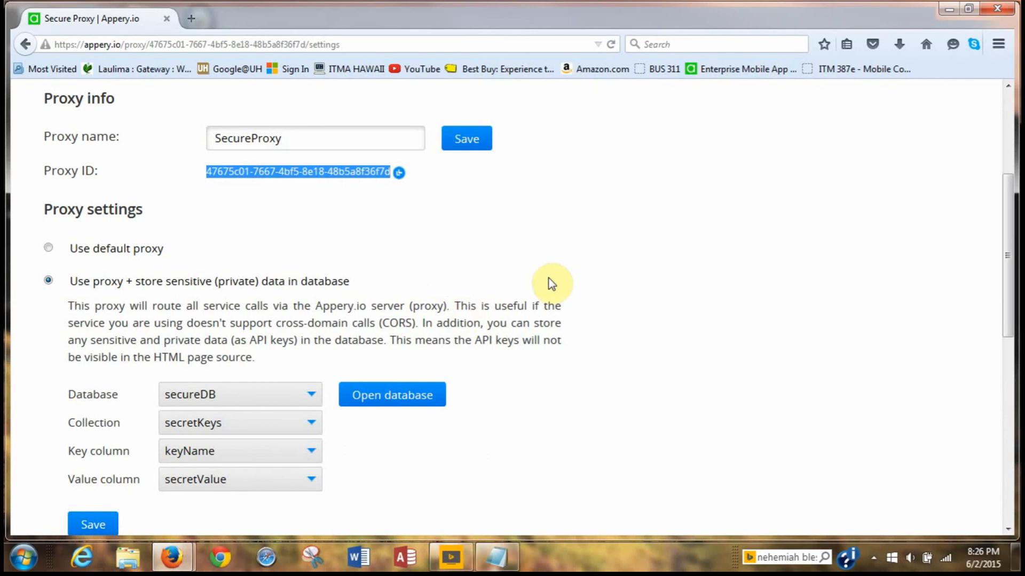
Minimize the Firefox window to reveal the Windows desktop.
{"action": "scroll", "coordinate": [596, 283], "scroll_direction": "down", "scroll_amount": 2}
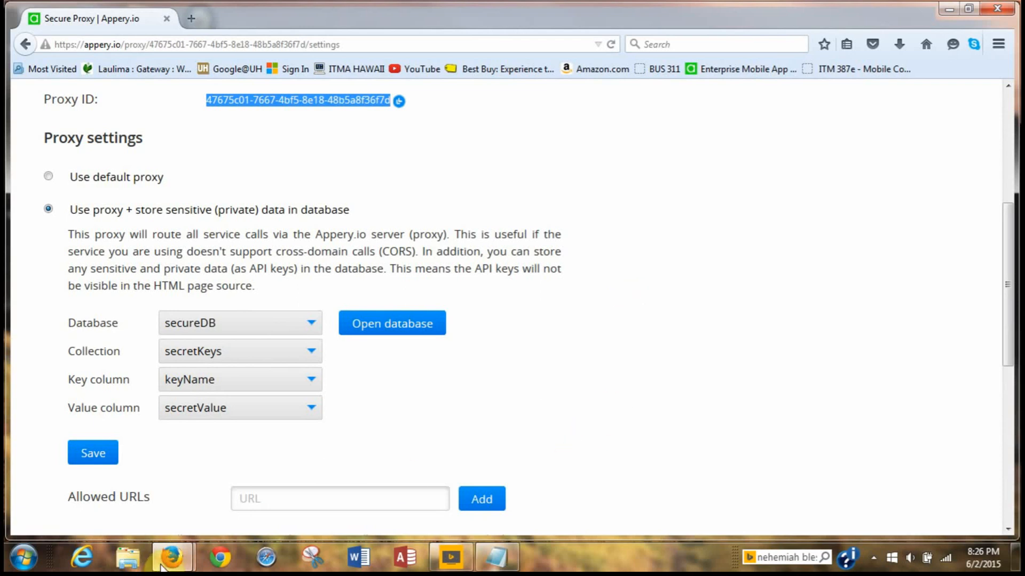
{"action": "mouse_move", "coordinate": [169, 561]}
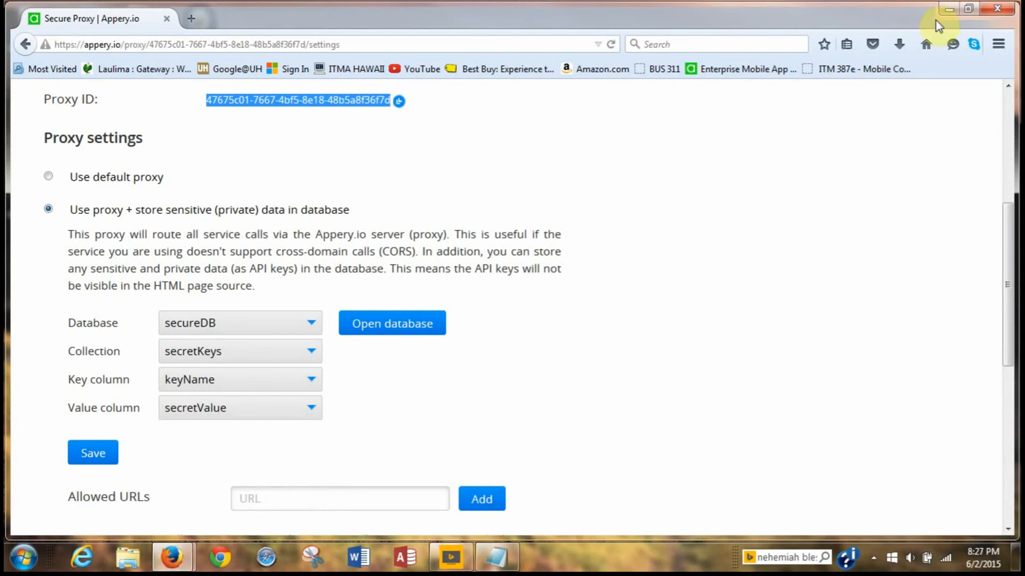
{"action": "left_click", "coordinate": [949, 10]}
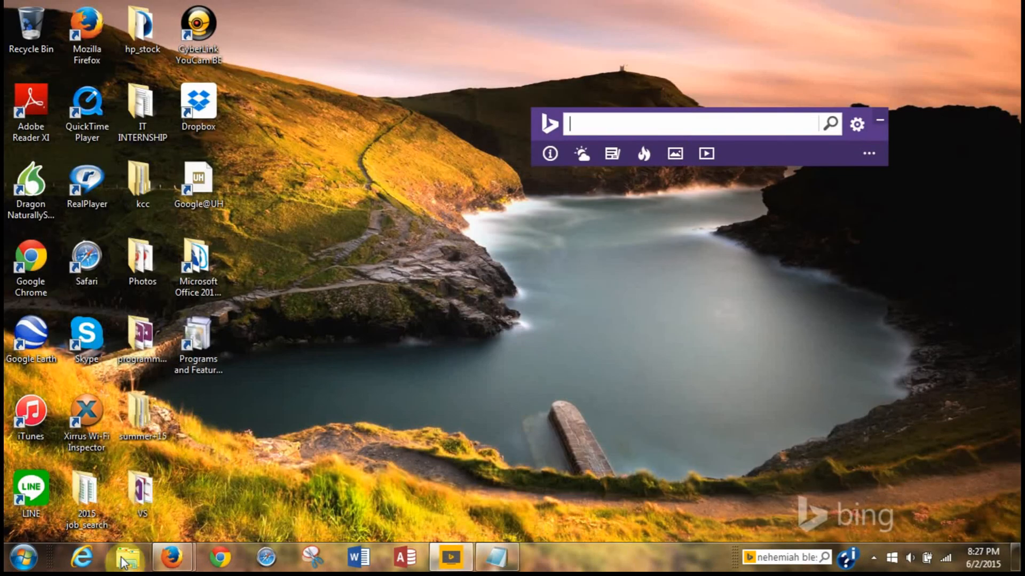
Open Explorer at Libraries and bring up the FlashBack recorder's window from the hidden tray icons.
{"action": "left_click", "coordinate": [126, 558]}
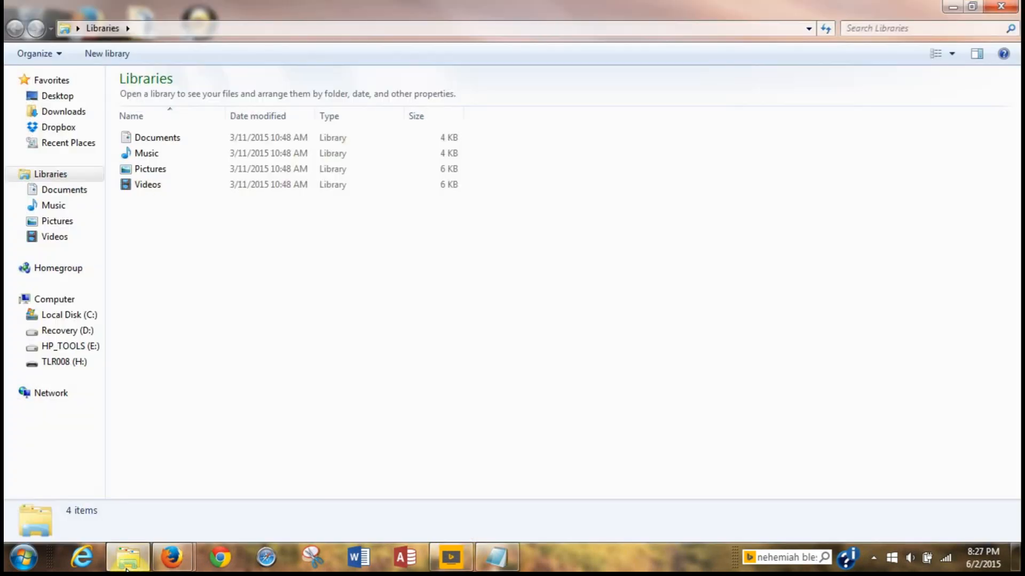
{"action": "mouse_move", "coordinate": [172, 557]}
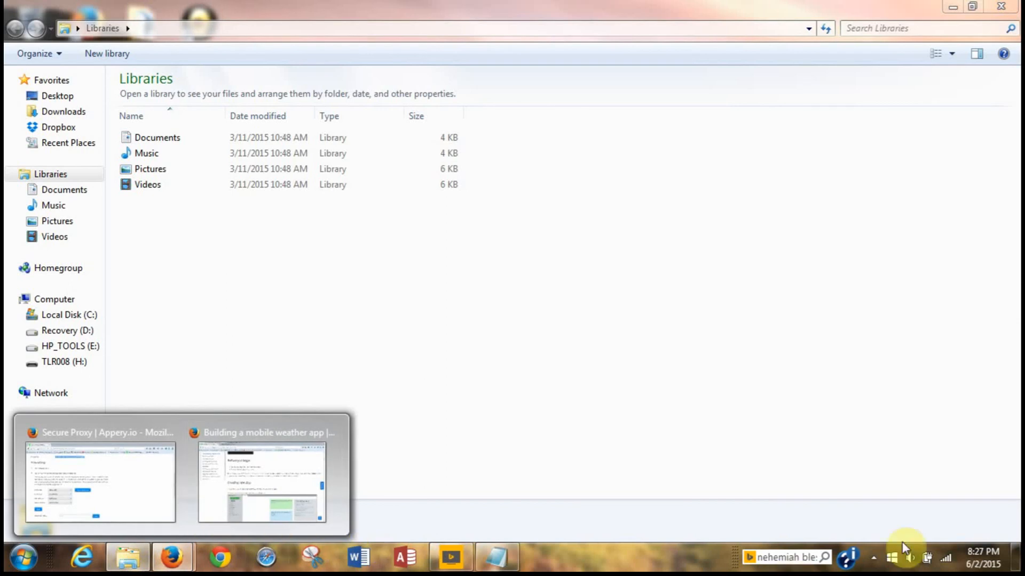
{"action": "left_click", "coordinate": [873, 558]}
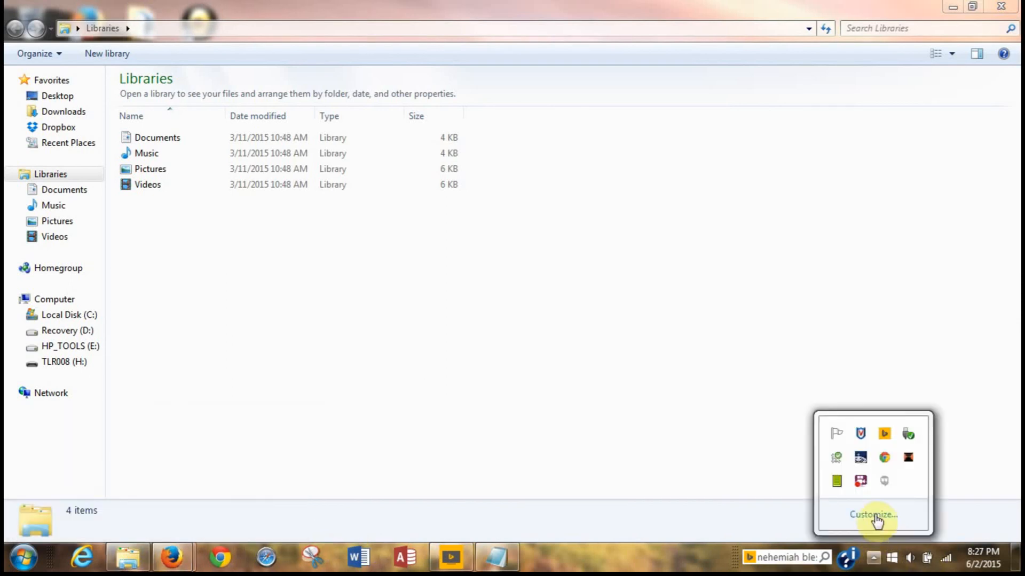
{"action": "left_click", "coordinate": [862, 482]}
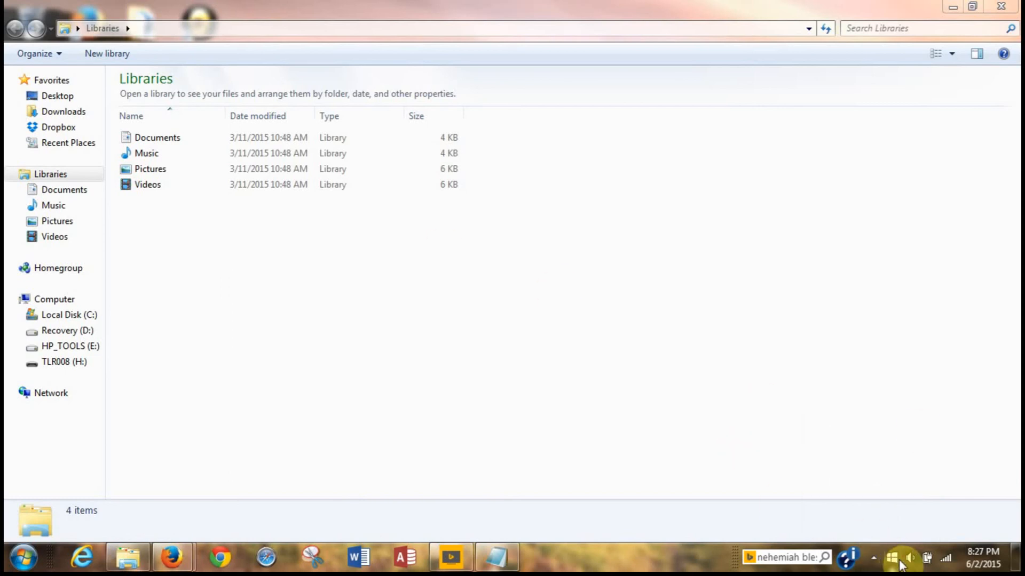
{"action": "left_click", "coordinate": [873, 558]}
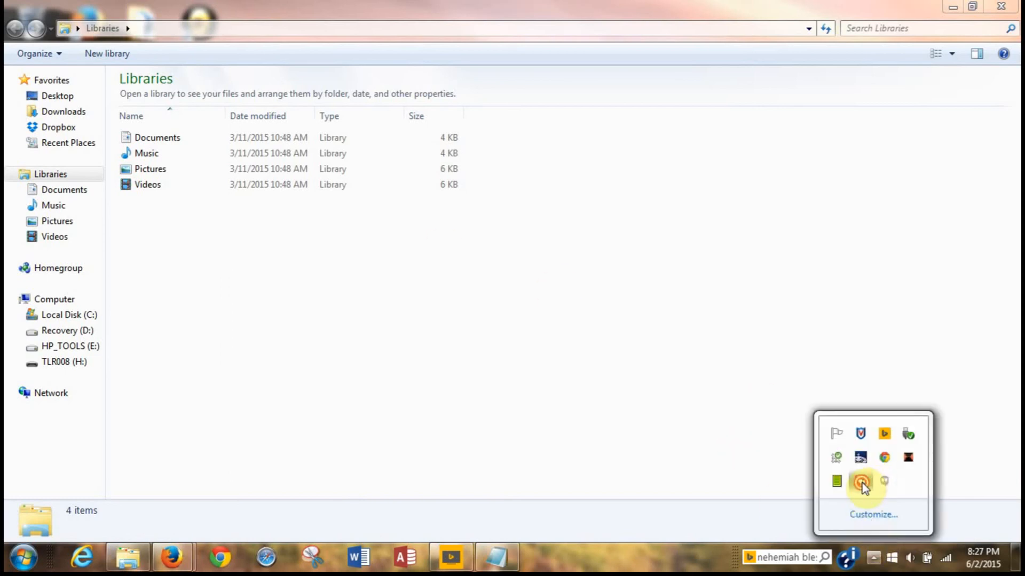
{"action": "left_click", "coordinate": [863, 482]}
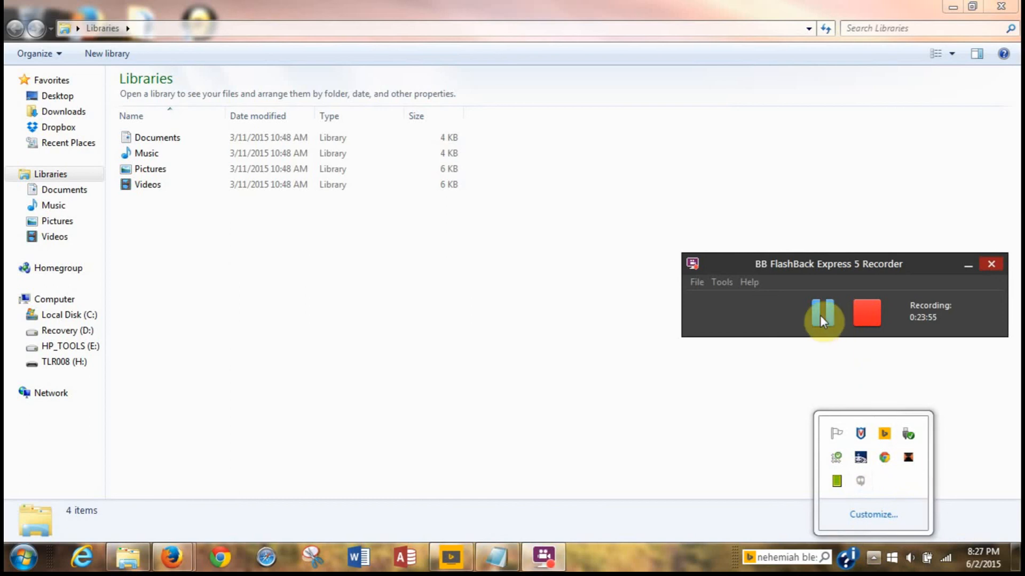